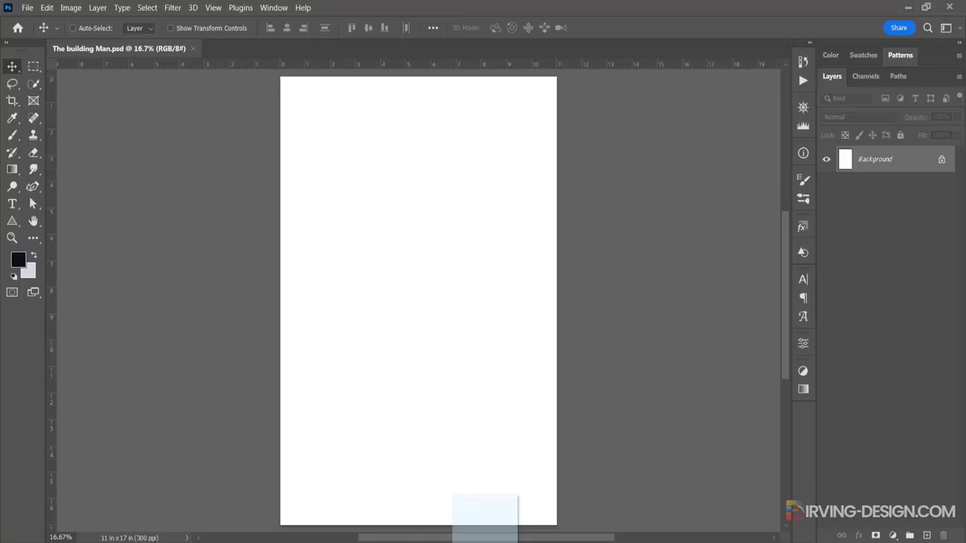
Step: Place the warm building photo and scale it to fill the poster
{"action": "left_click_drag", "start_coordinate": [442, 324], "coordinate": [440, 323]}
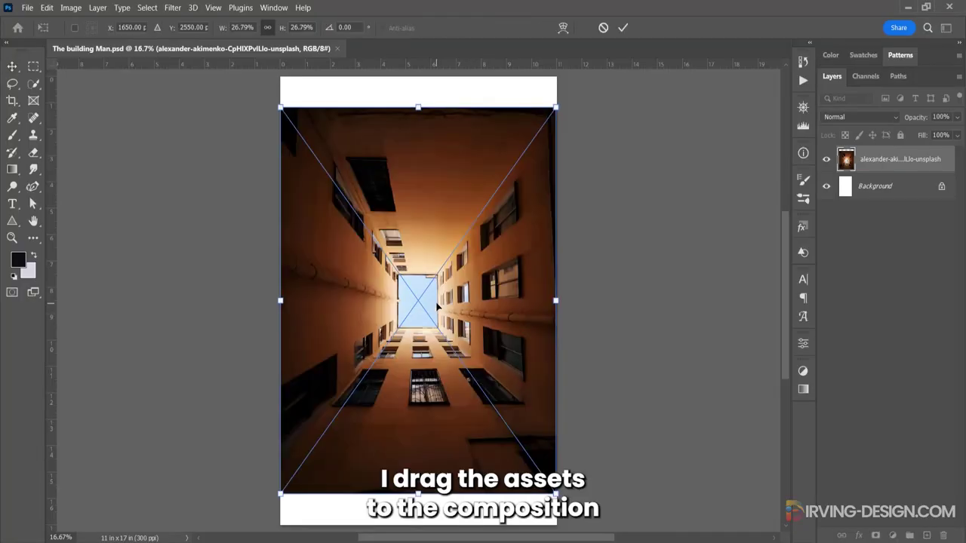
{"action": "key", "text": "ctrl+minus"}
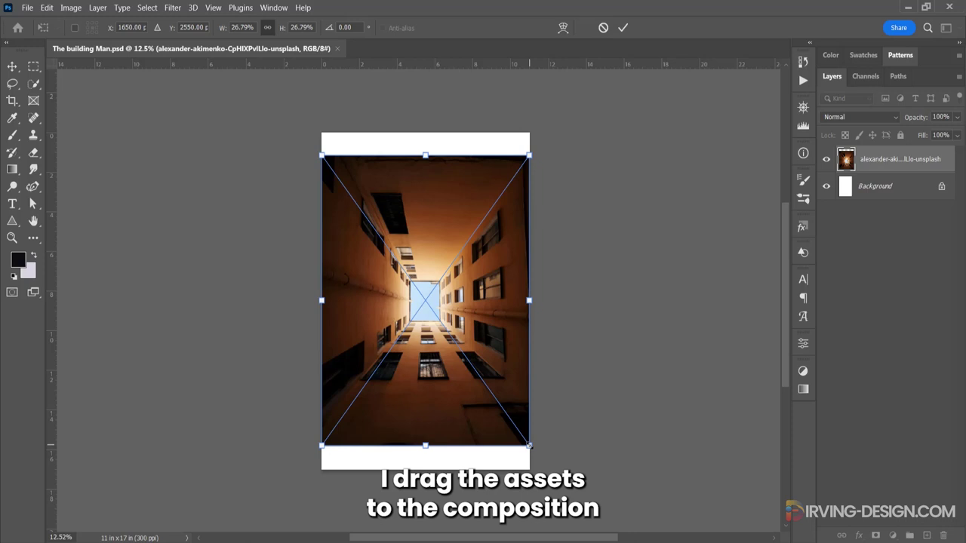
{"action": "left_click_drag", "start_coordinate": [530, 446], "coordinate": [549, 473]}
{"action": "left_click", "coordinate": [623, 27]}
{"action": "key", "text": "ctrl+0"}
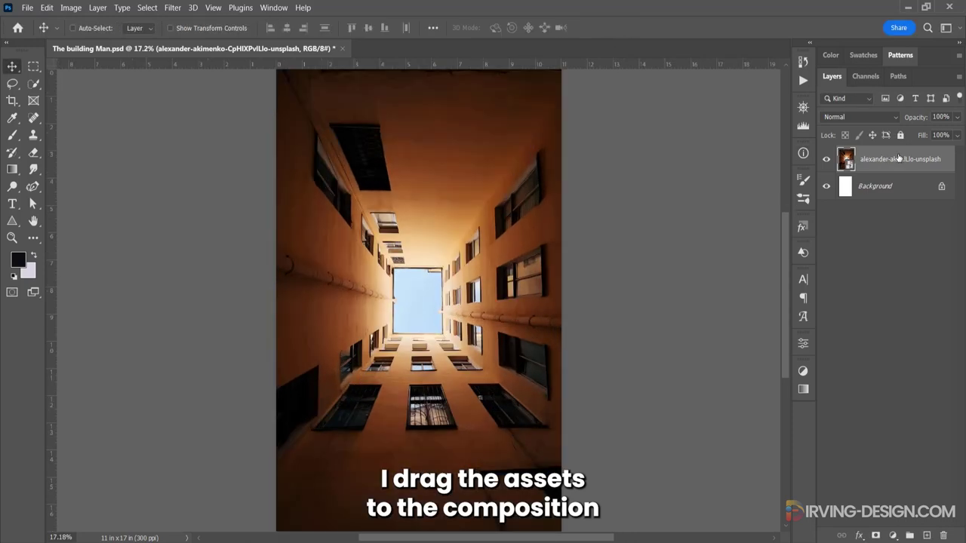
Step: Add a Foreground-to-Transparent Gradient Overlay at 49% opacity to the building photo
{"action": "double_click", "coordinate": [876, 155]}
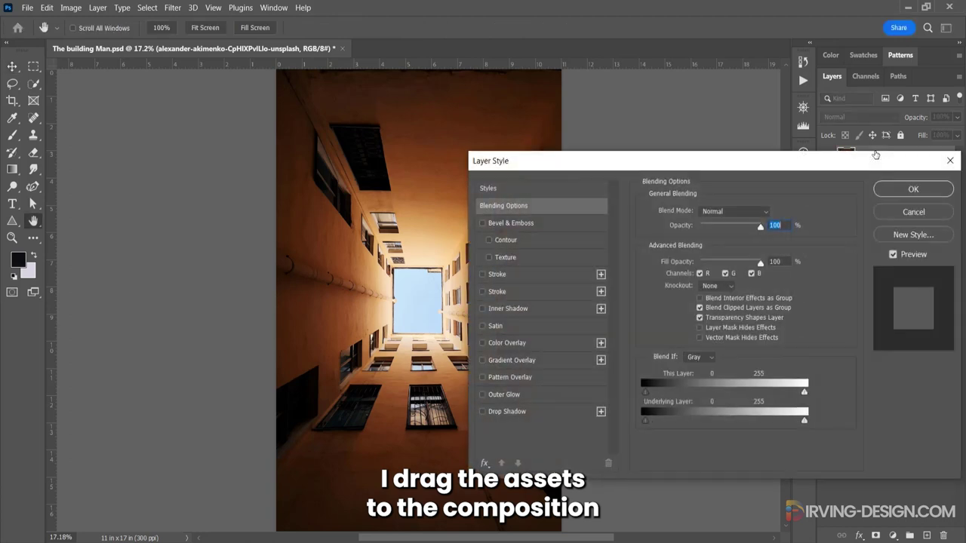
{"action": "left_click_drag", "start_coordinate": [729, 170], "coordinate": [759, 134]}
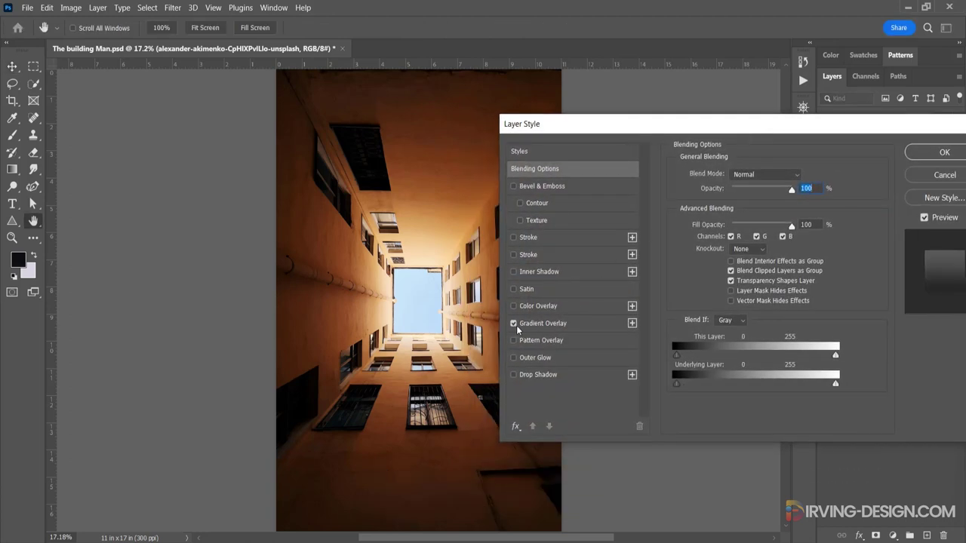
{"action": "left_click", "coordinate": [513, 324]}
{"action": "left_click", "coordinate": [549, 323]}
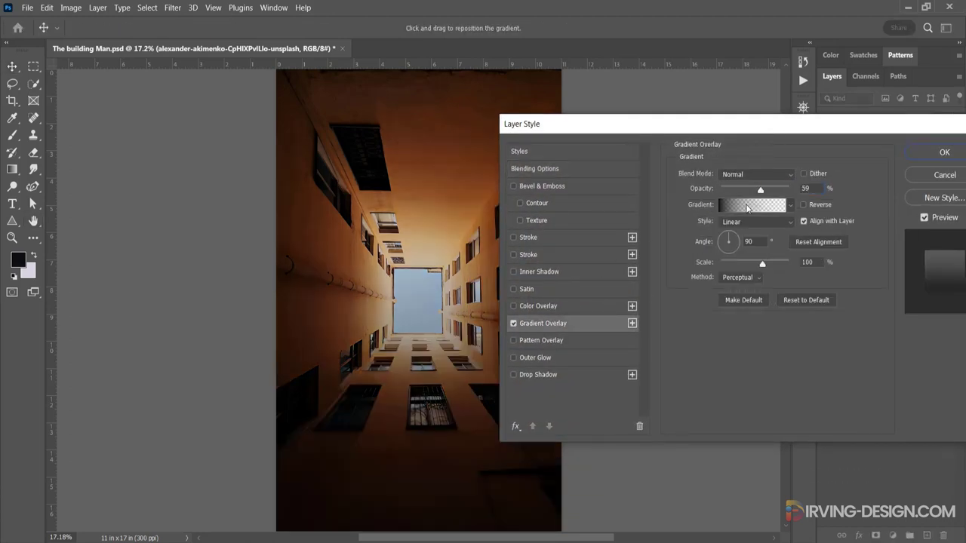
{"action": "left_click", "coordinate": [760, 205]}
{"action": "left_click", "coordinate": [511, 99]}
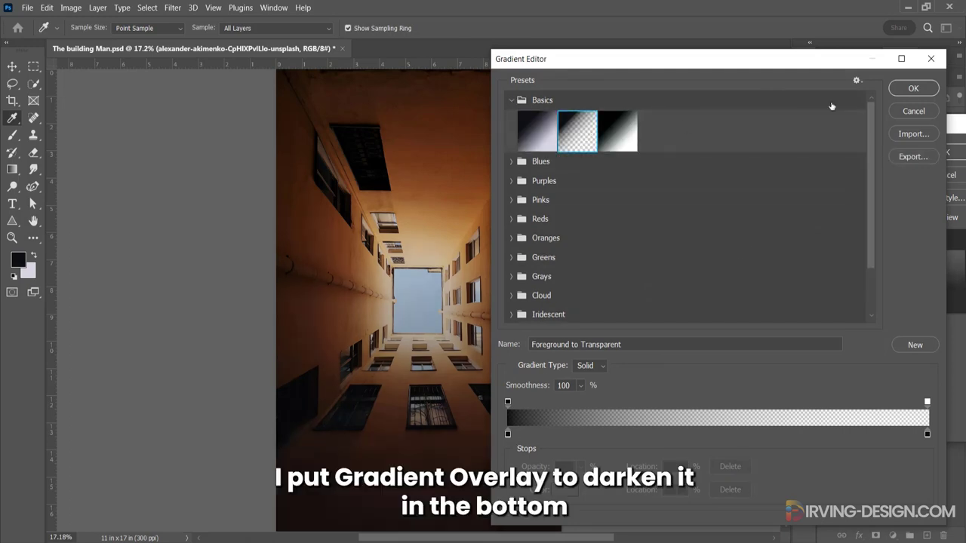
{"action": "left_click", "coordinate": [913, 88]}
{"action": "left_click_drag", "start_coordinate": [756, 176], "coordinate": [749, 176]}
{"action": "left_click", "coordinate": [509, 310]}
{"action": "left_click", "coordinate": [509, 309]}
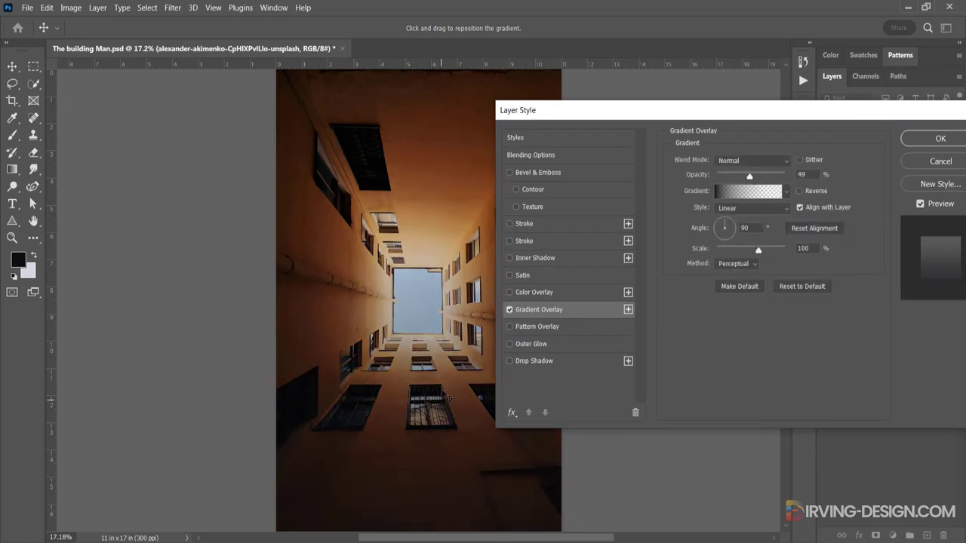
{"action": "left_click", "coordinate": [937, 139]}
{"action": "left_click", "coordinate": [803, 371]}
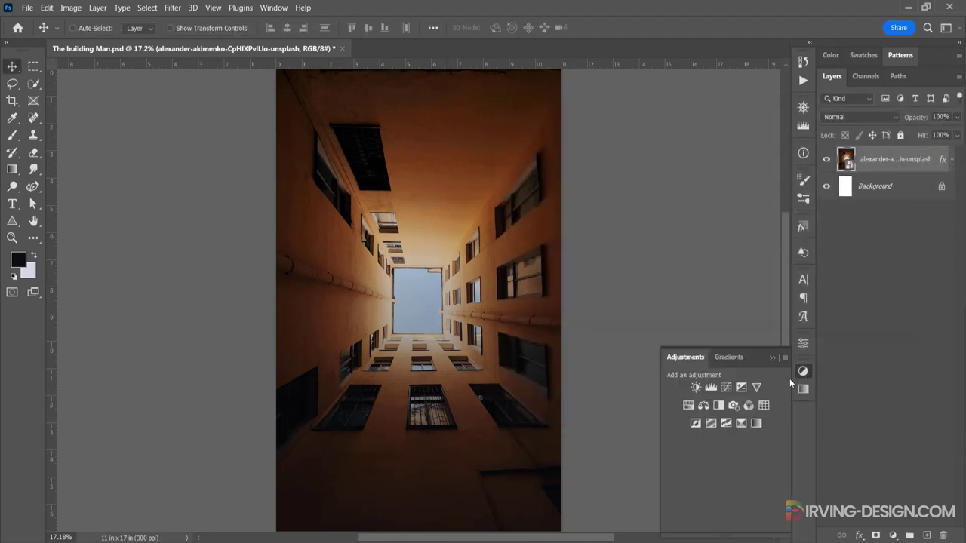
Step: Add a Brightness/Contrast layer above the photo with Brightness 39 and Contrast -23
{"action": "left_click", "coordinate": [696, 387]}
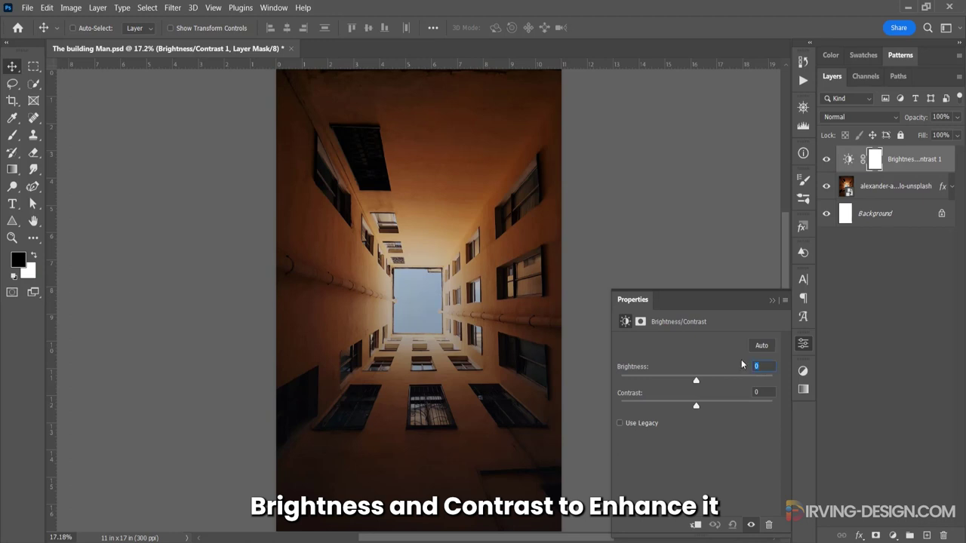
{"action": "type", "text": "39"}
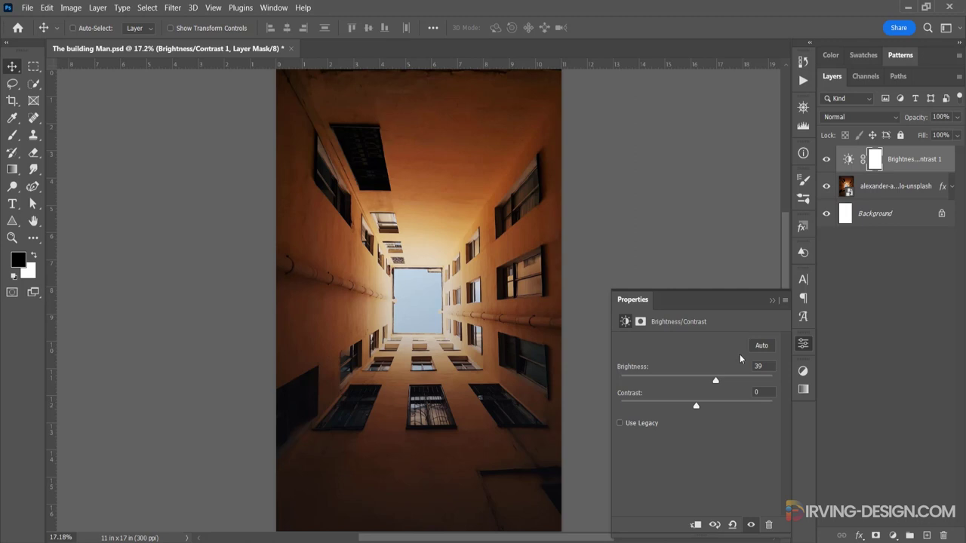
{"action": "type", "text": "3"}
{"action": "type", "text": "2"}
Step: Add a Threshold adjustment layer at level 50 and fade it to 5% opacity
{"action": "left_click", "coordinate": [772, 300]}
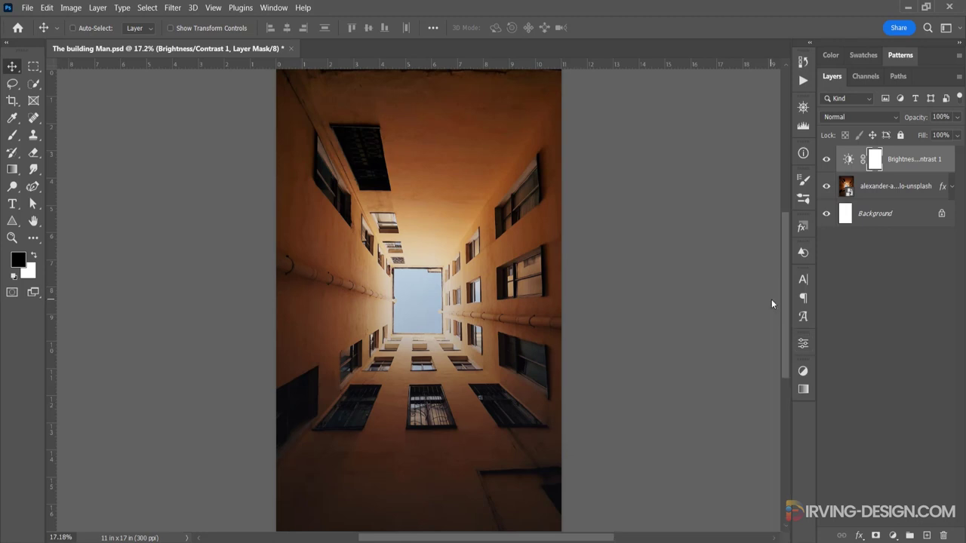
{"action": "left_click", "coordinate": [893, 535]}
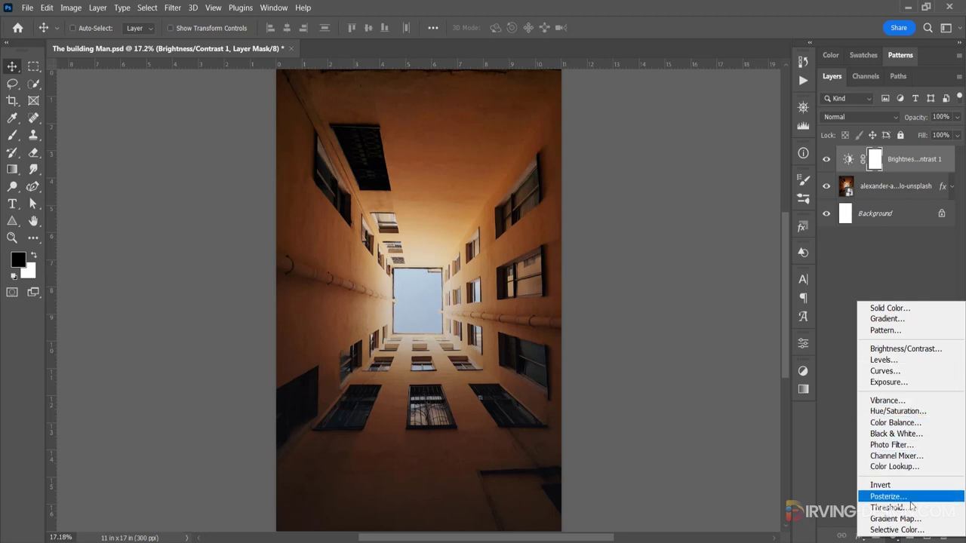
{"action": "left_click", "coordinate": [855, 468]}
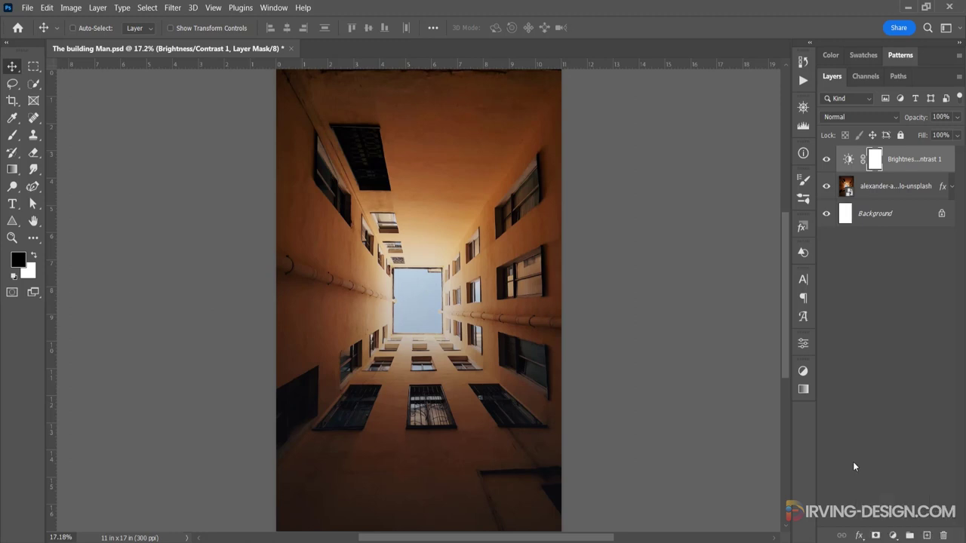
{"action": "left_click", "coordinate": [894, 535]}
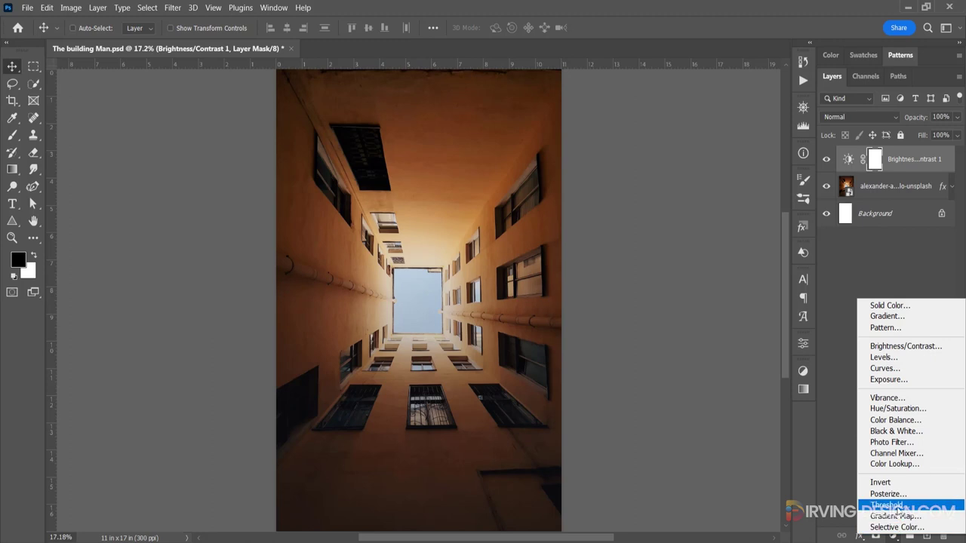
{"action": "left_click", "coordinate": [896, 505]}
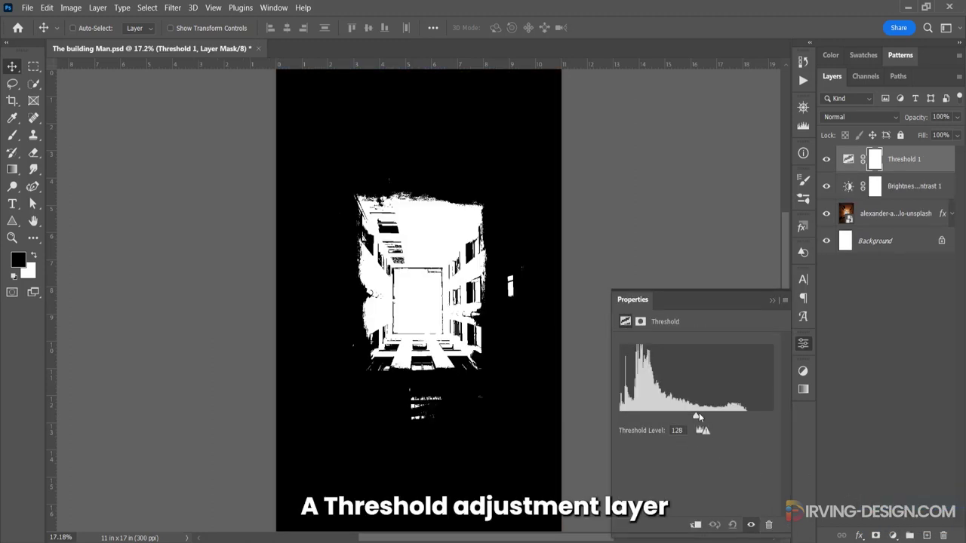
{"action": "left_click_drag", "start_coordinate": [698, 412], "coordinate": [648, 414]}
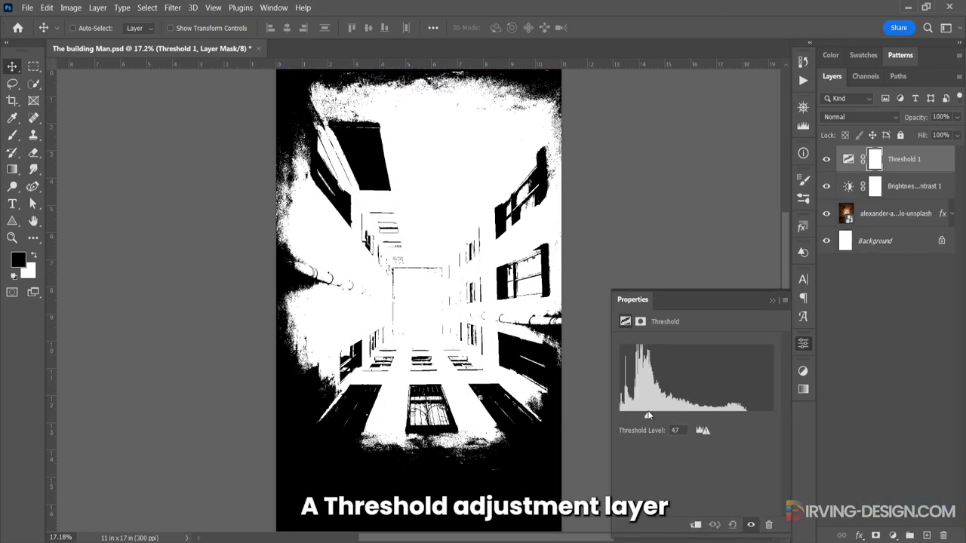
{"action": "left_click_drag", "start_coordinate": [648, 414], "coordinate": [639, 415]}
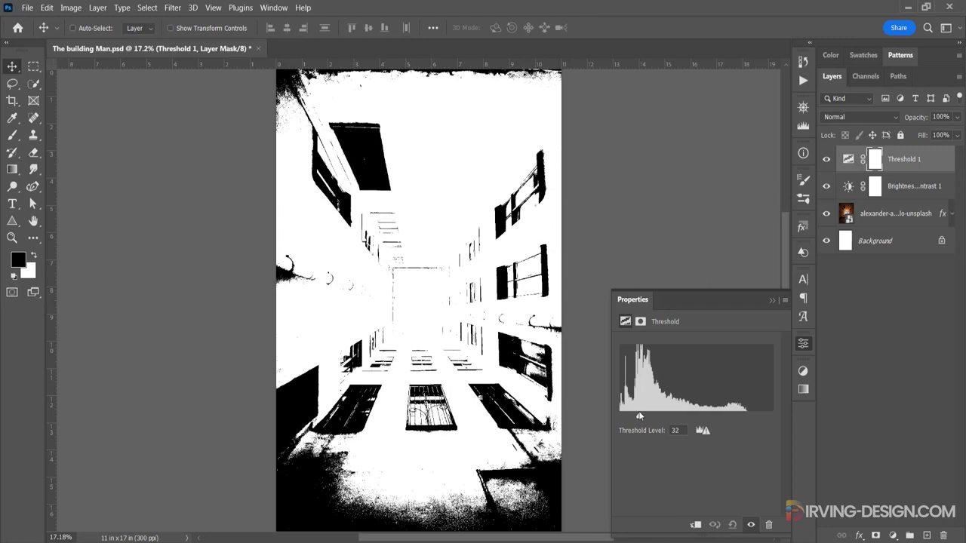
{"action": "type", "text": "50"}
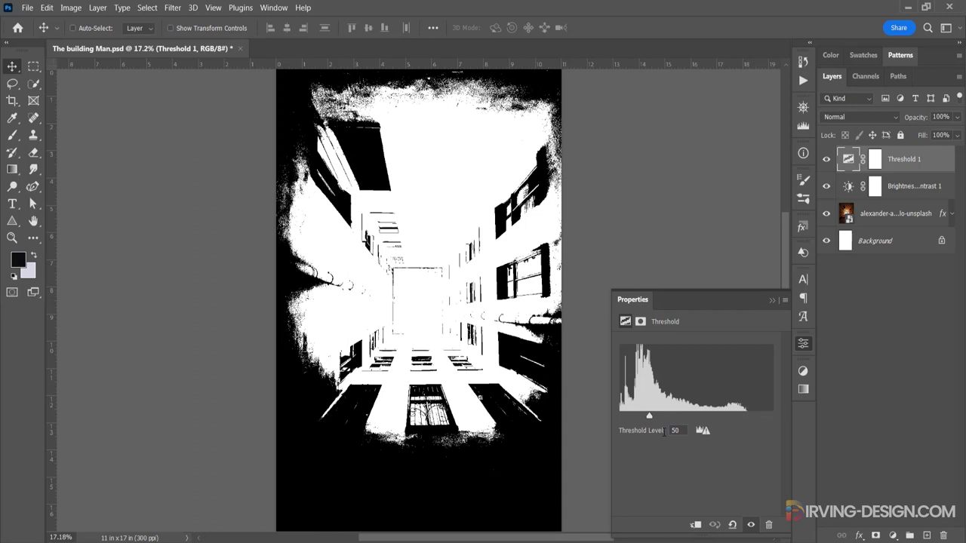
{"action": "left_click", "coordinate": [771, 300]}
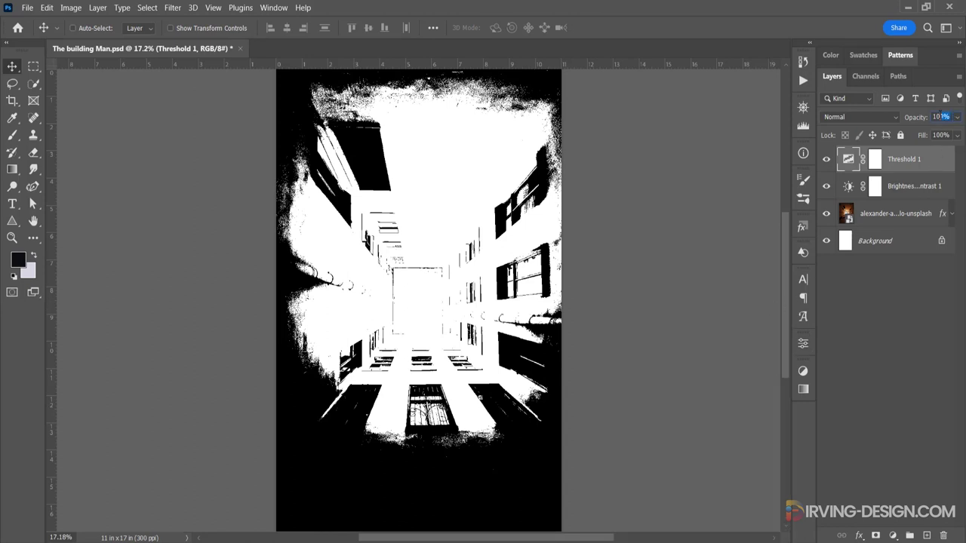
{"action": "type", "text": "5"}
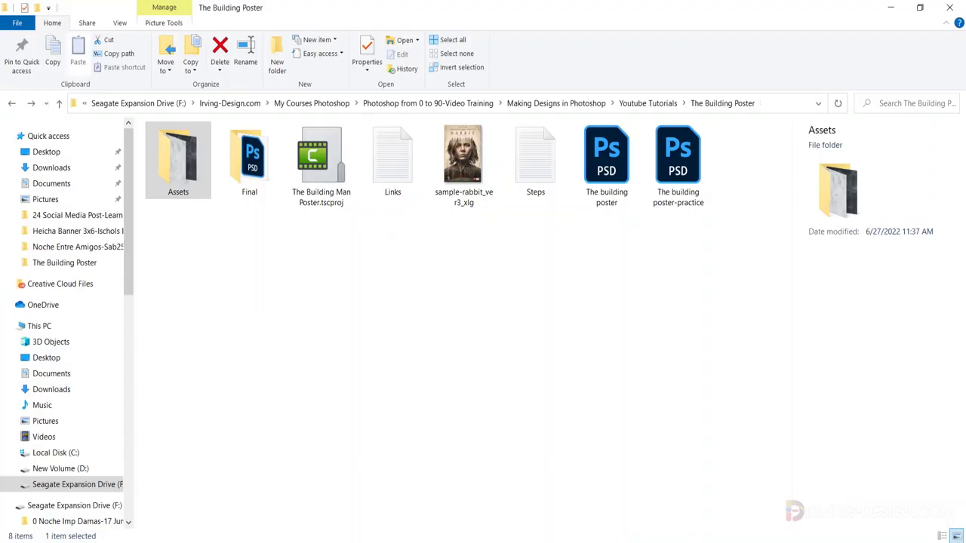
Step: Browse into the Assets folder of The Building Poster project in File Explorer
{"action": "double_click", "coordinate": [177, 158]}
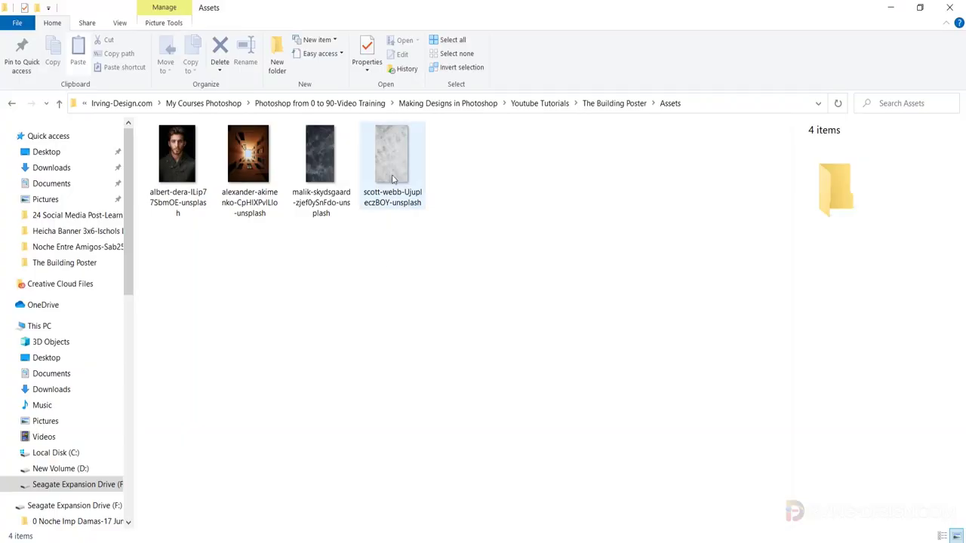
Step: Place the scott-webb texture image and scale it to cover the poster
{"action": "mouse_move", "coordinate": [392, 179]}
{"action": "left_mouse_down"}
{"action": "mouse_move", "coordinate": [486, 493]}
{"action": "mouse_move", "coordinate": [453, 329]}
{"action": "left_mouse_up"}
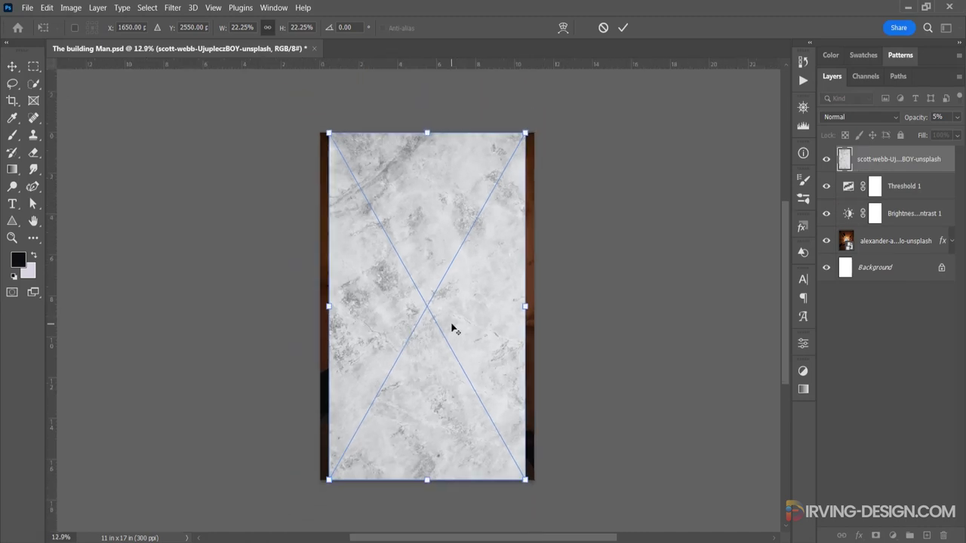
{"action": "left_click_drag", "start_coordinate": [524, 477], "coordinate": [551, 473]}
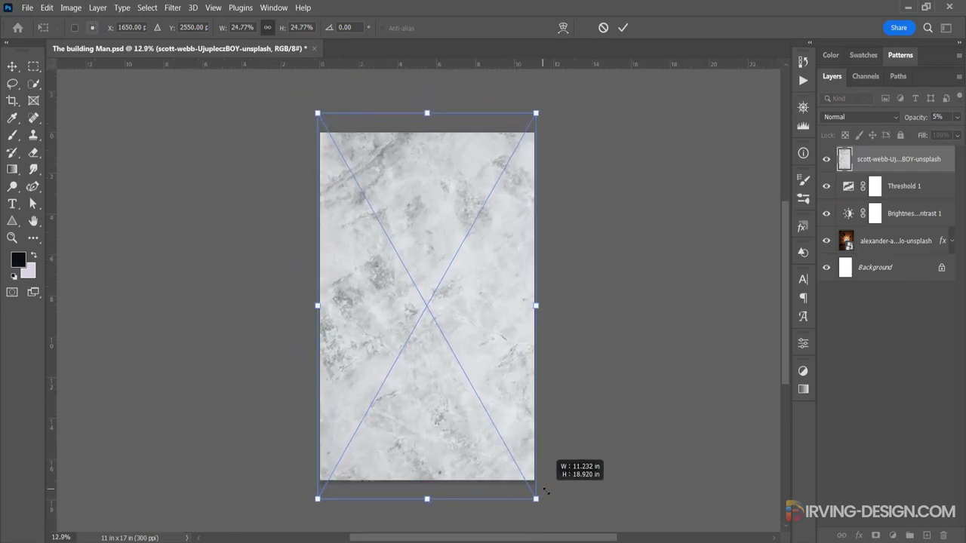
{"action": "left_click", "coordinate": [627, 28]}
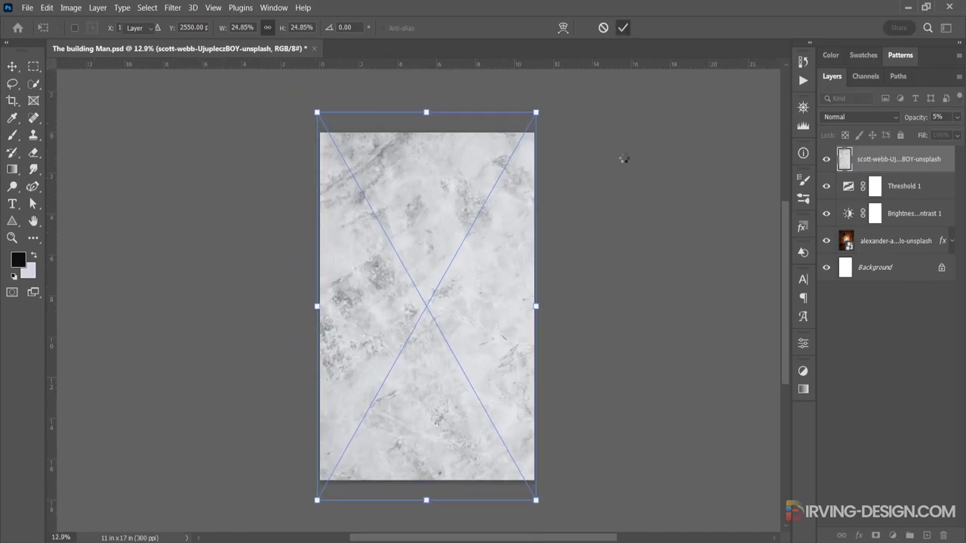
{"action": "key", "text": "ctrl+0"}
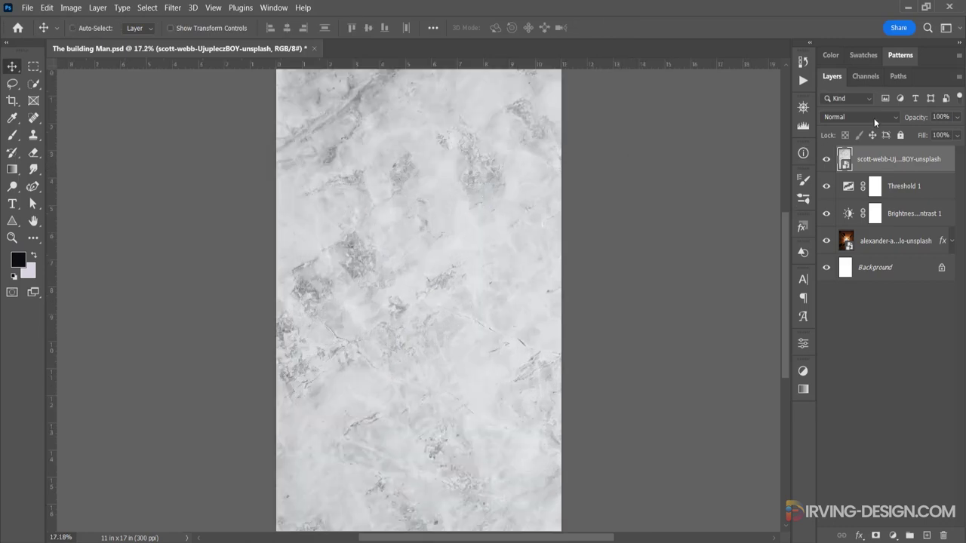
Step: Set the texture layer to Multiply blend mode at 60% opacity
{"action": "left_click", "coordinate": [875, 117]}
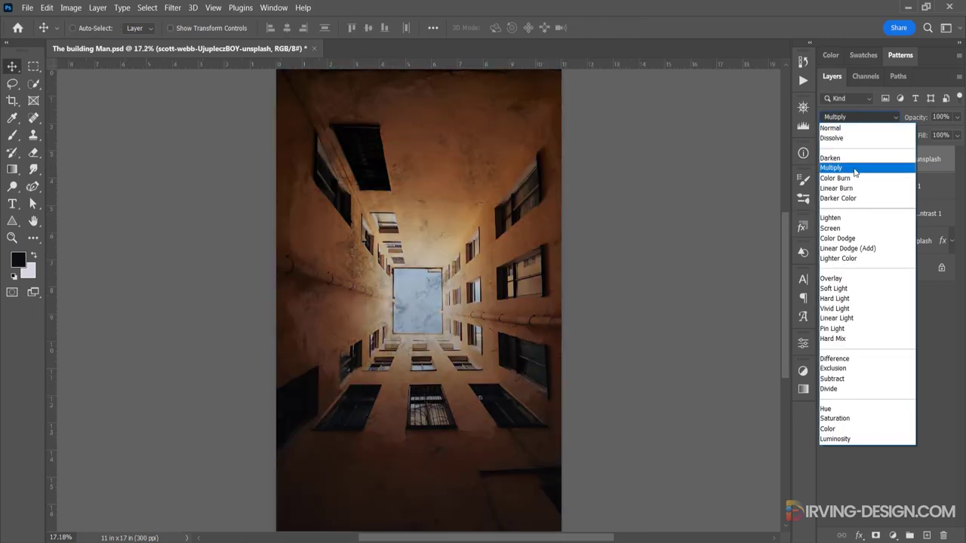
{"action": "left_click", "coordinate": [854, 167]}
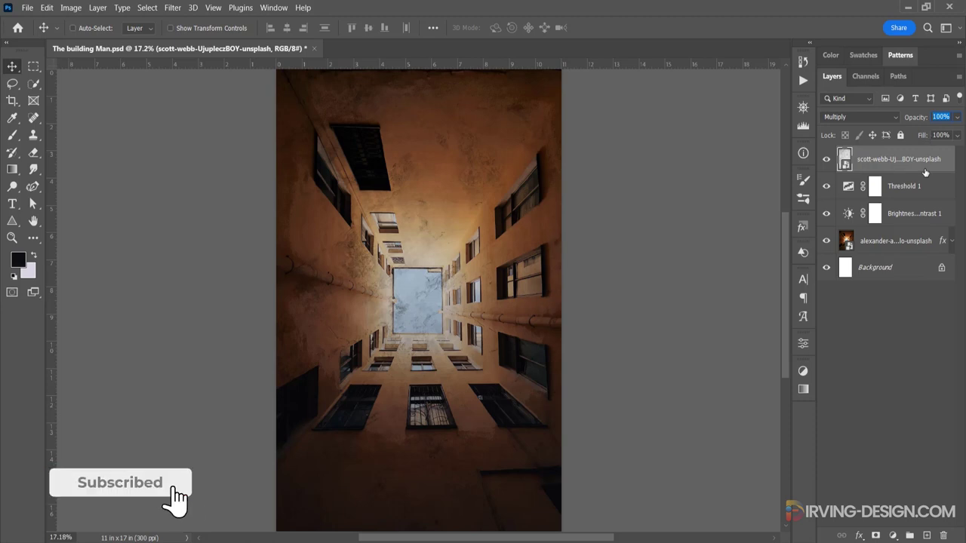
{"action": "type", "text": "60"}
{"action": "key", "text": "Return"}
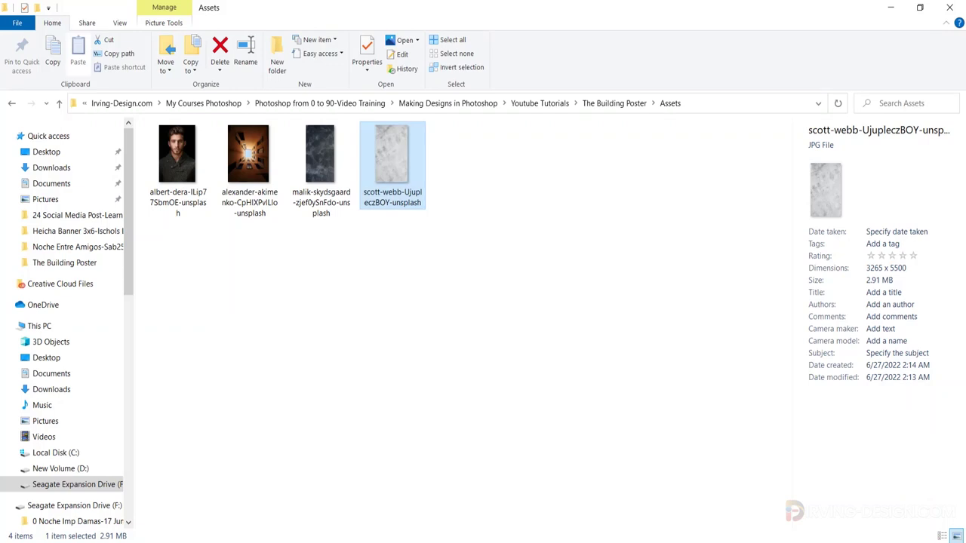
{"action": "mouse_move", "coordinate": [321, 162]}
{"action": "left_mouse_down"}
{"action": "mouse_move", "coordinate": [395, 361]}
{"action": "mouse_move", "coordinate": [491, 537]}
{"action": "mouse_move", "coordinate": [460, 326]}
{"action": "left_mouse_up"}
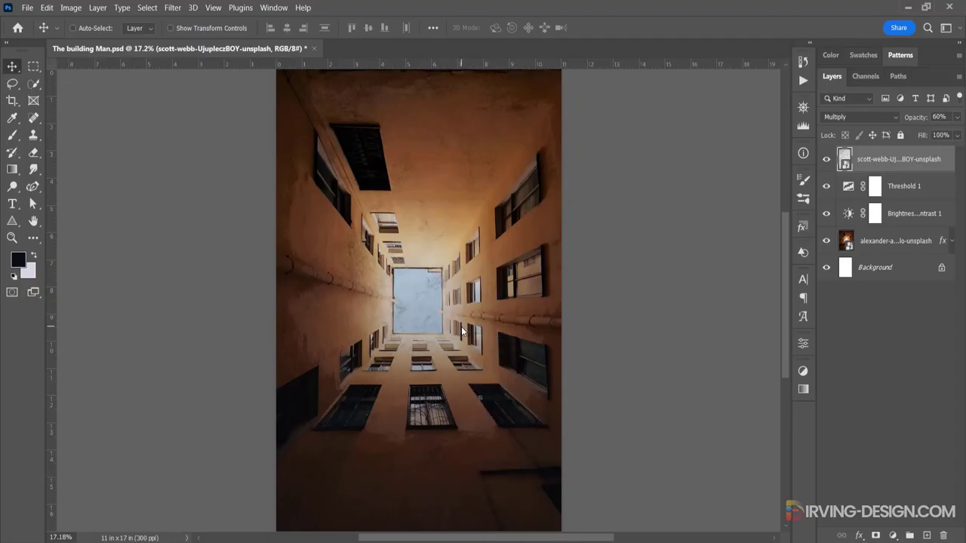
Step: Scale the blue malik-skydsgaard texture to fill the canvas, blended Color Dodge at 30%
{"action": "scroll", "coordinate": [461, 310], "scroll_direction": "down", "scroll_amount": 1}
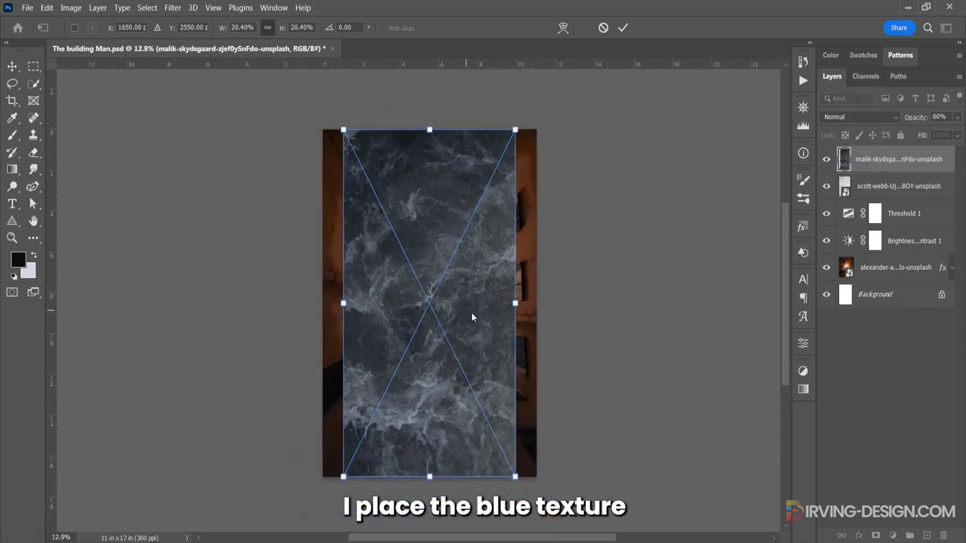
{"action": "left_click_drag", "start_coordinate": [514, 476], "coordinate": [543, 531]}
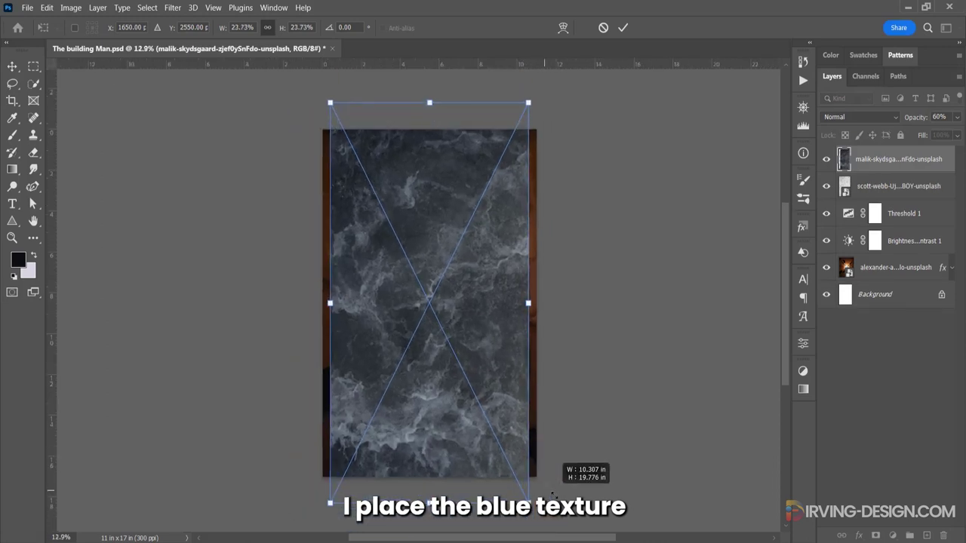
{"action": "left_click", "coordinate": [622, 28]}
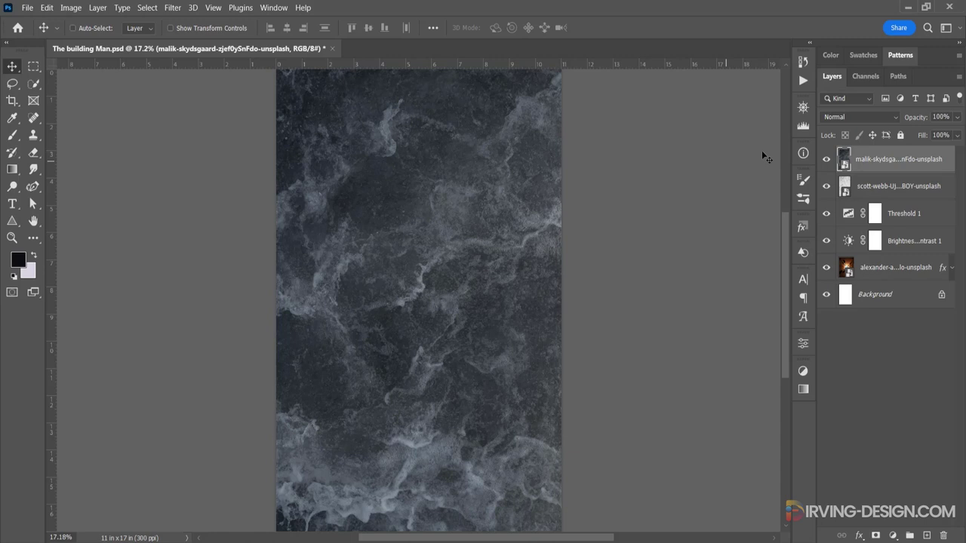
{"action": "left_click", "coordinate": [872, 115]}
{"action": "left_click", "coordinate": [849, 226]}
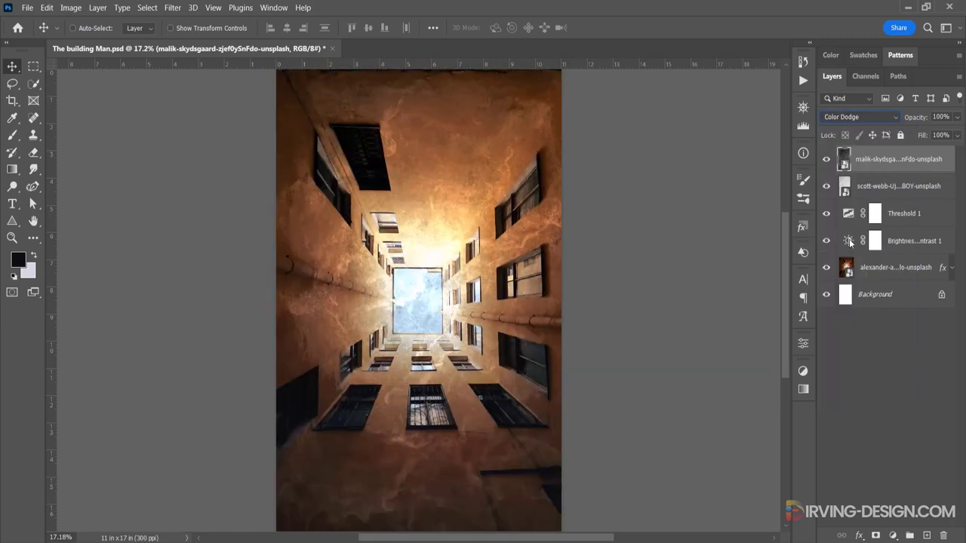
{"action": "left_click", "coordinate": [939, 117]}
{"action": "type", "text": "30"}
{"action": "key", "text": "Return"}
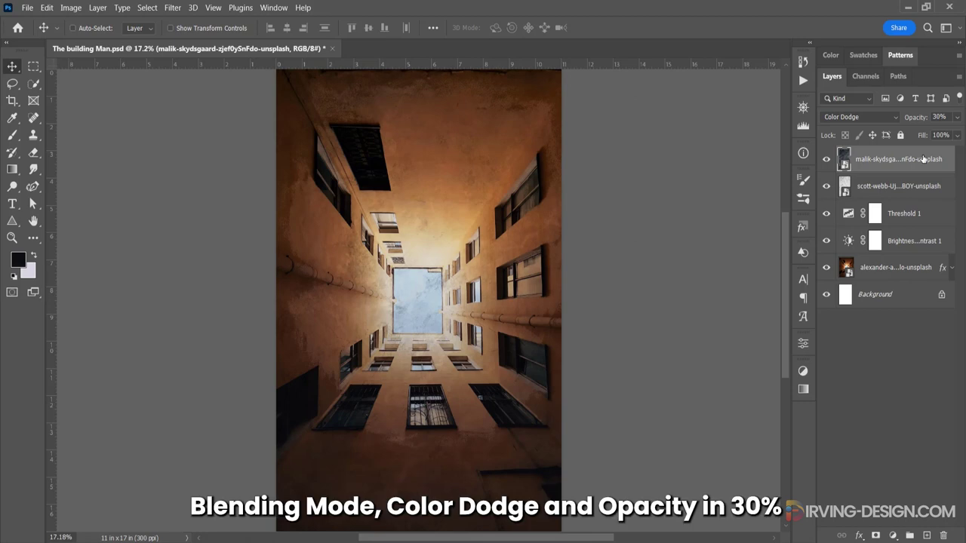
Step: Group all background layers into a group named Building BG
{"action": "left_click", "coordinate": [916, 272], "text": "shift"}
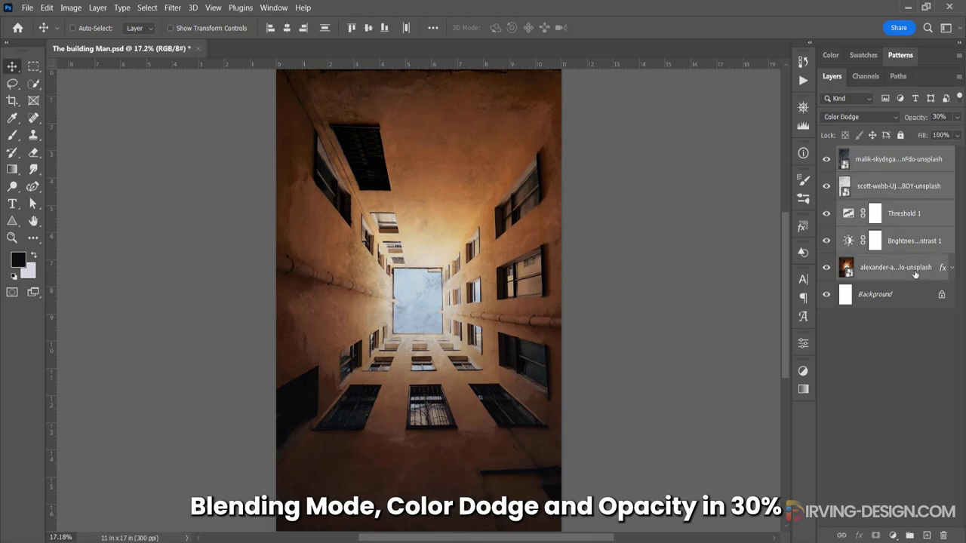
{"action": "left_click_drag", "start_coordinate": [910, 164], "coordinate": [909, 535]}
{"action": "double_click", "coordinate": [875, 155]}
{"action": "type", "text": "Building BG"}
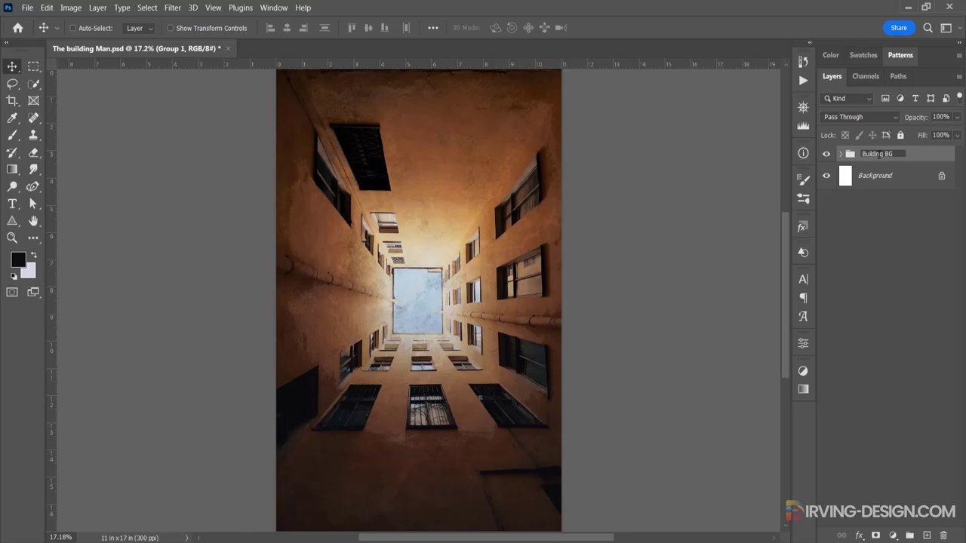
{"action": "key", "text": "Return"}
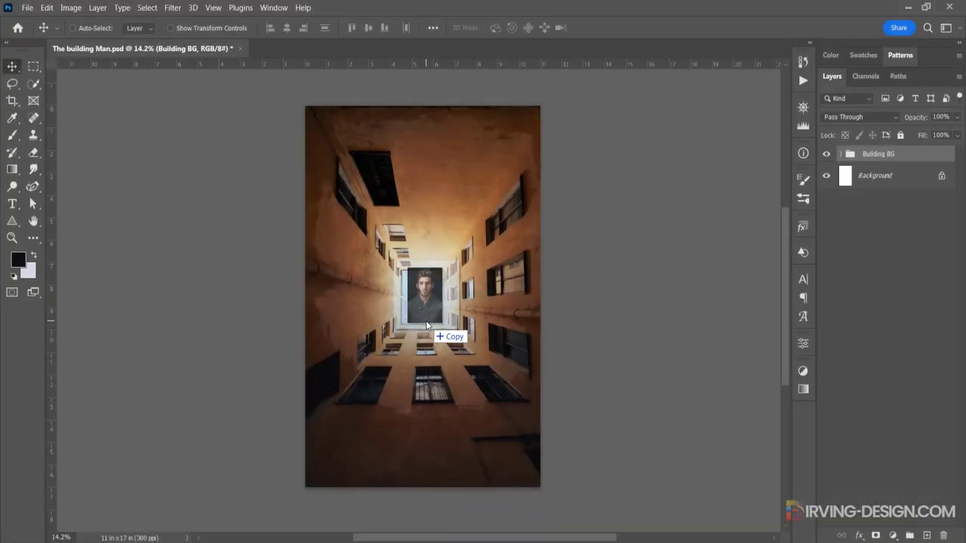
{"action": "left_click_drag", "start_coordinate": [426, 324], "coordinate": [426, 325]}
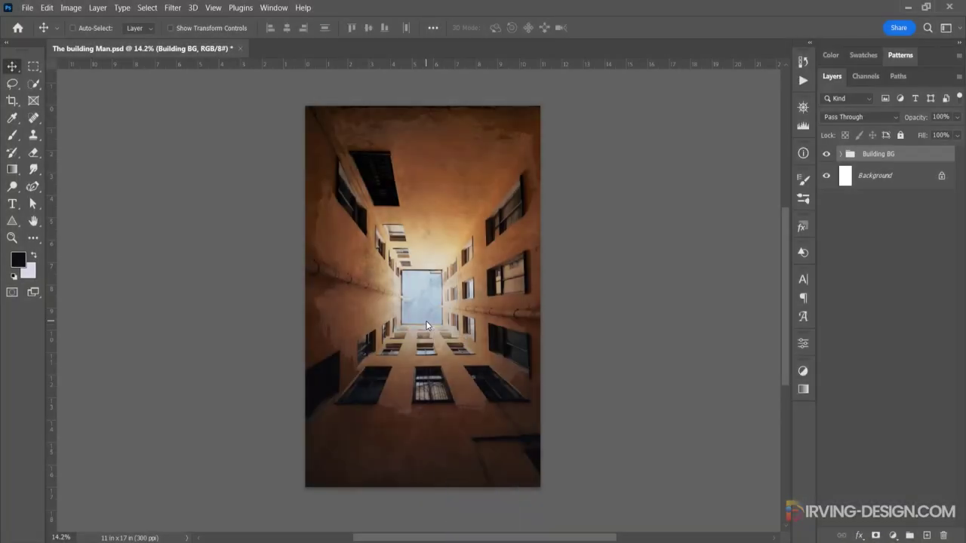
Step: Mask the placed portrait to the man's silhouette using Select Subject
{"action": "left_click", "coordinate": [623, 28]}
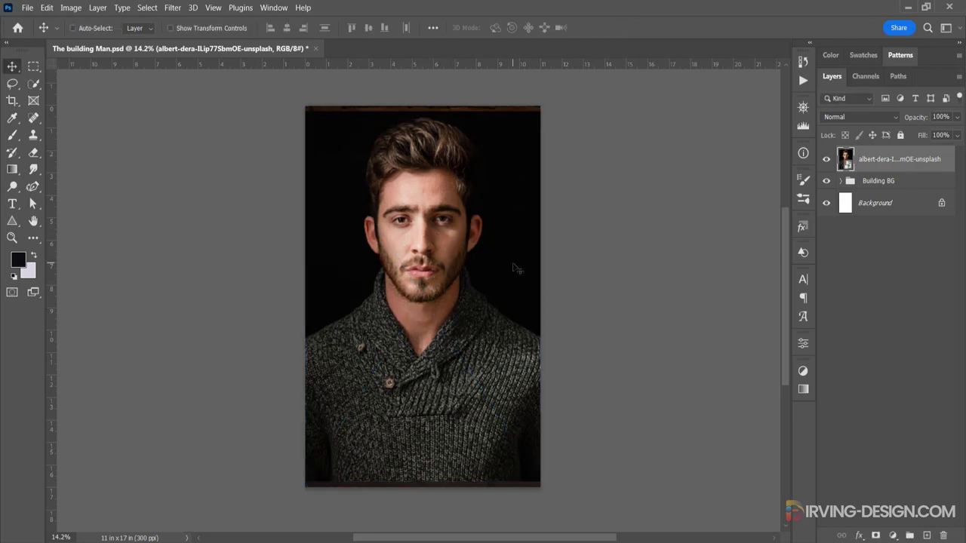
{"action": "left_click", "coordinate": [33, 85]}
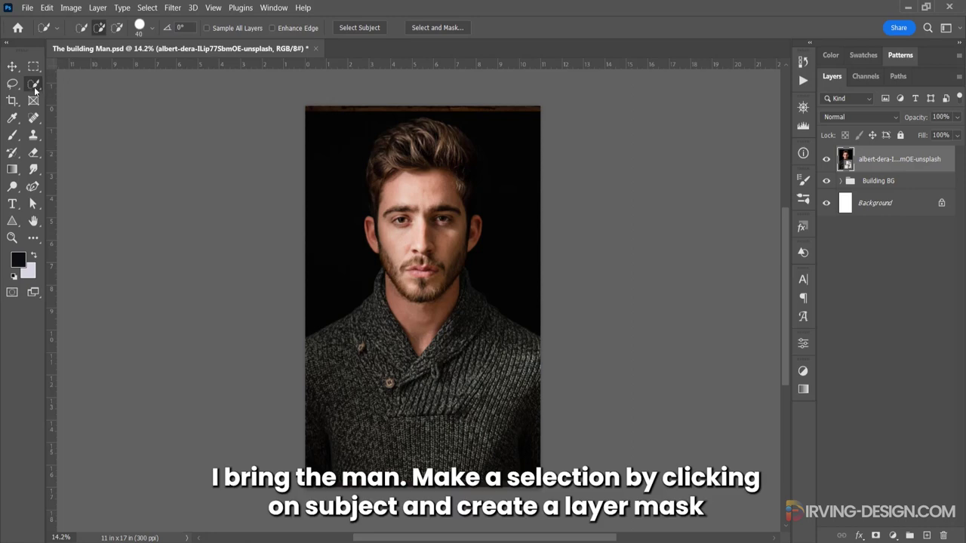
{"action": "right_click", "coordinate": [35, 90]}
{"action": "left_click", "coordinate": [93, 96]}
{"action": "left_click", "coordinate": [362, 28]}
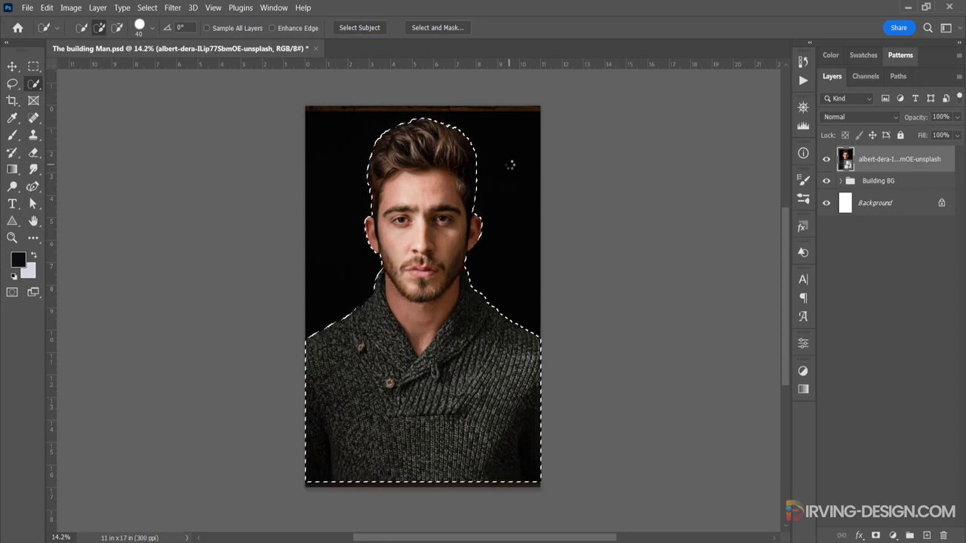
{"action": "left_click", "coordinate": [875, 535]}
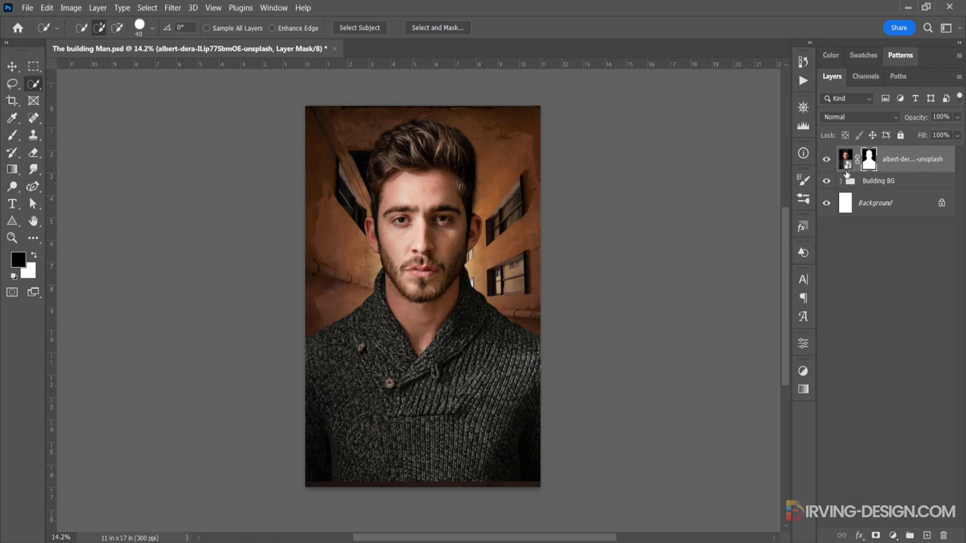
Step: Move the man's layer lower on the poster, keeping him centred horizontally
{"action": "left_click", "coordinate": [846, 160]}
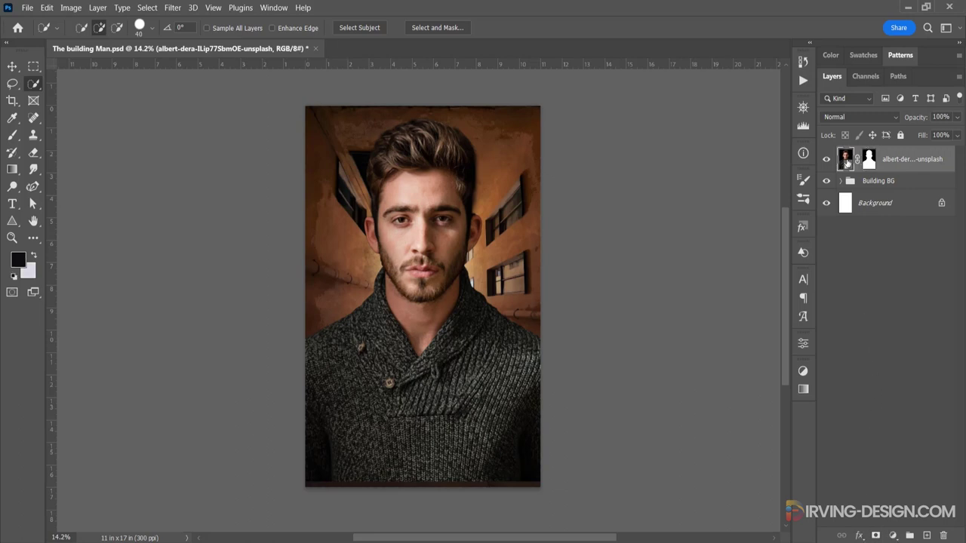
{"action": "left_click", "coordinate": [12, 67]}
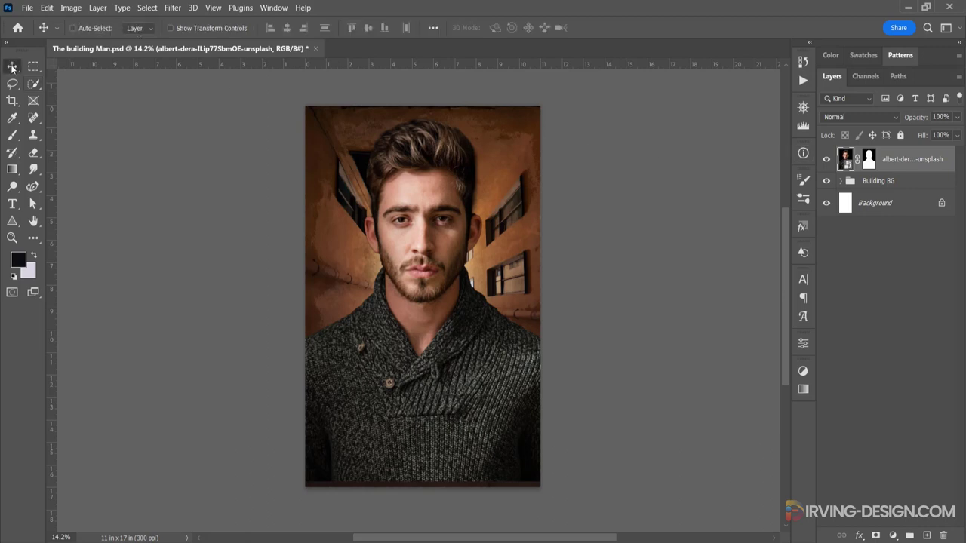
{"action": "left_click_drag", "start_coordinate": [447, 283], "coordinate": [447, 364]}
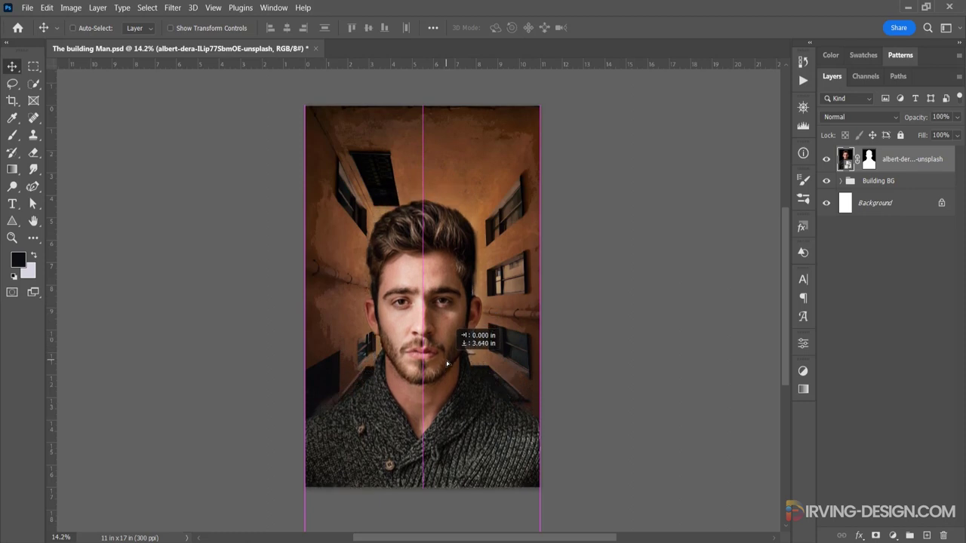
{"action": "left_click_drag", "start_coordinate": [447, 364], "coordinate": [447, 366]}
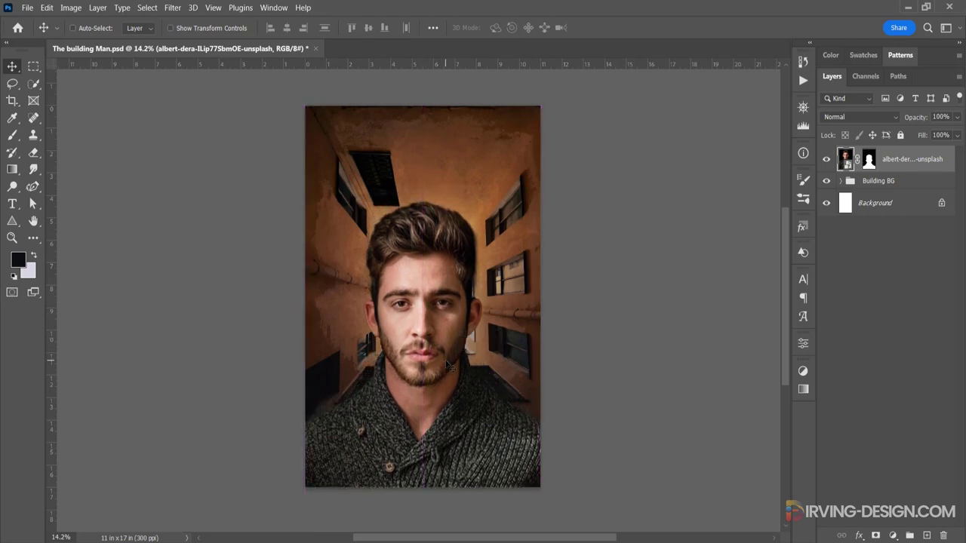
Step: Add a 100% Gradient Overlay to the man's layer, positioned to shade his chest and lower body
{"action": "double_click", "coordinate": [909, 161]}
{"action": "double_click", "coordinate": [906, 152]}
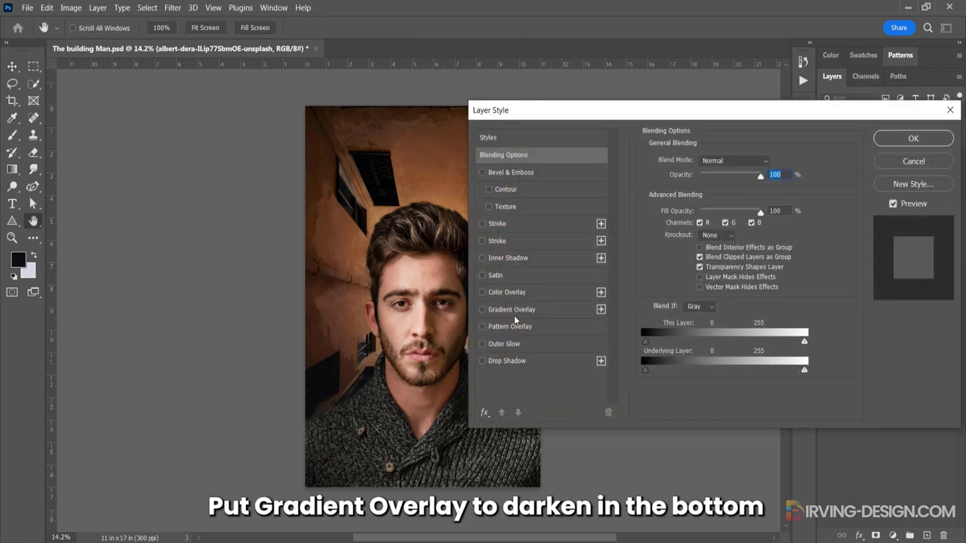
{"action": "left_click", "coordinate": [513, 311]}
{"action": "left_click_drag", "start_coordinate": [603, 118], "coordinate": [671, 100]}
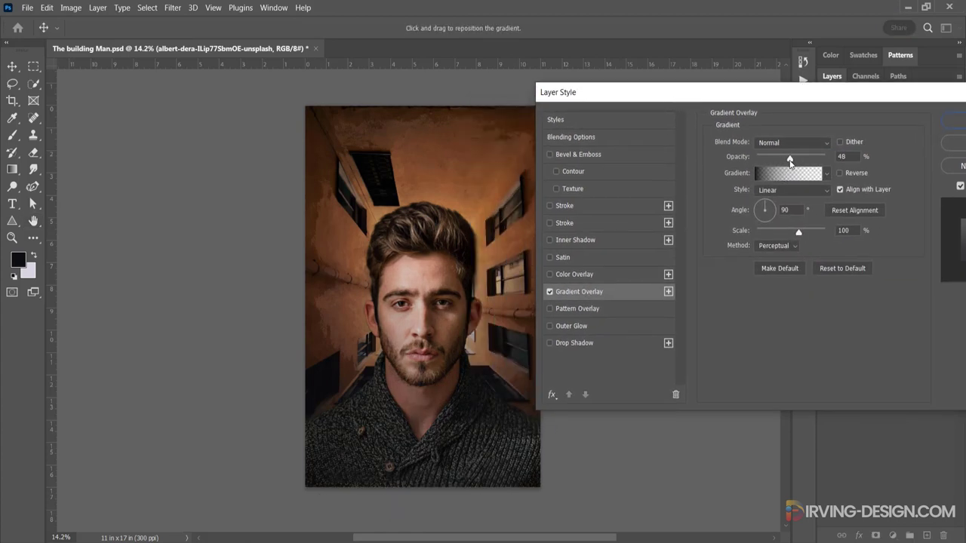
{"action": "left_click_drag", "start_coordinate": [789, 158], "coordinate": [830, 161]}
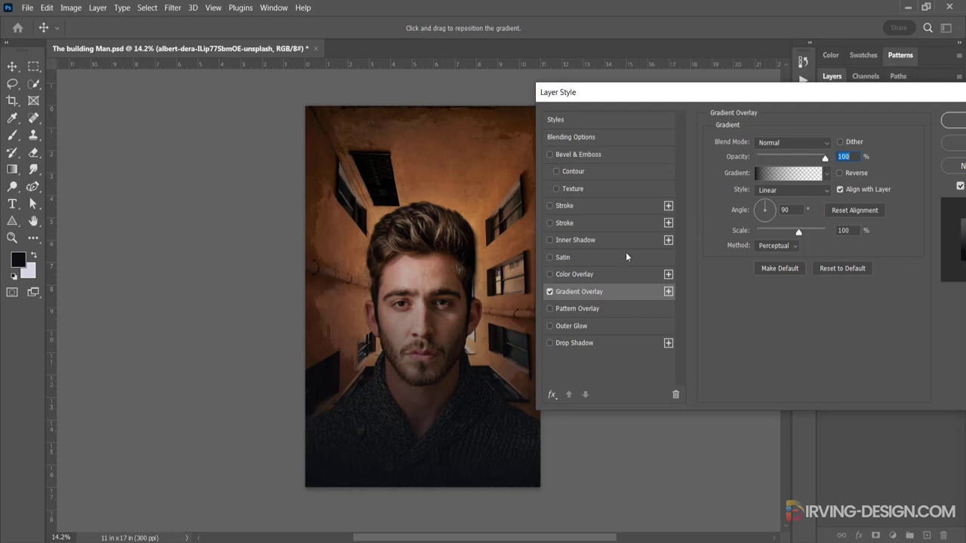
{"action": "left_click_drag", "start_coordinate": [443, 385], "coordinate": [446, 423]}
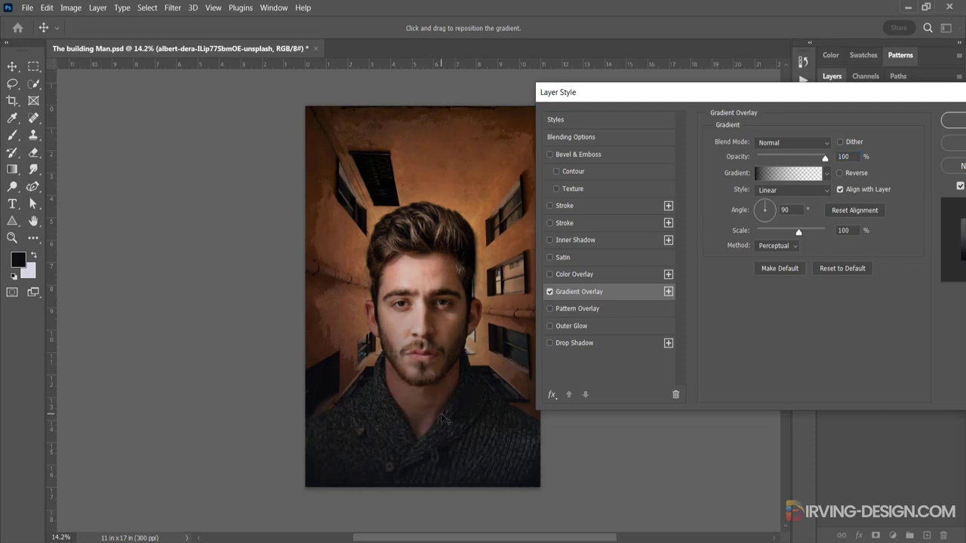
{"action": "left_click_drag", "start_coordinate": [445, 422], "coordinate": [465, 362]}
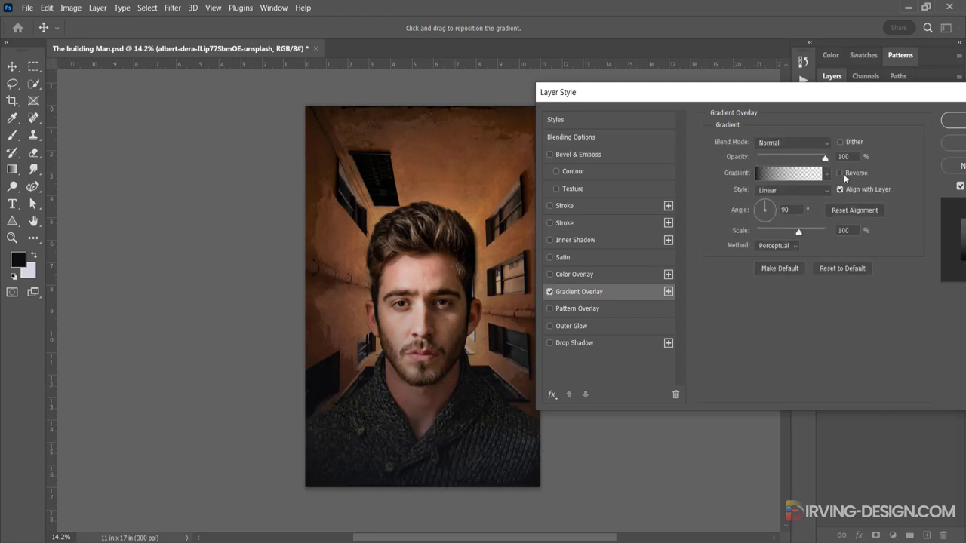
{"action": "left_click", "coordinate": [956, 122]}
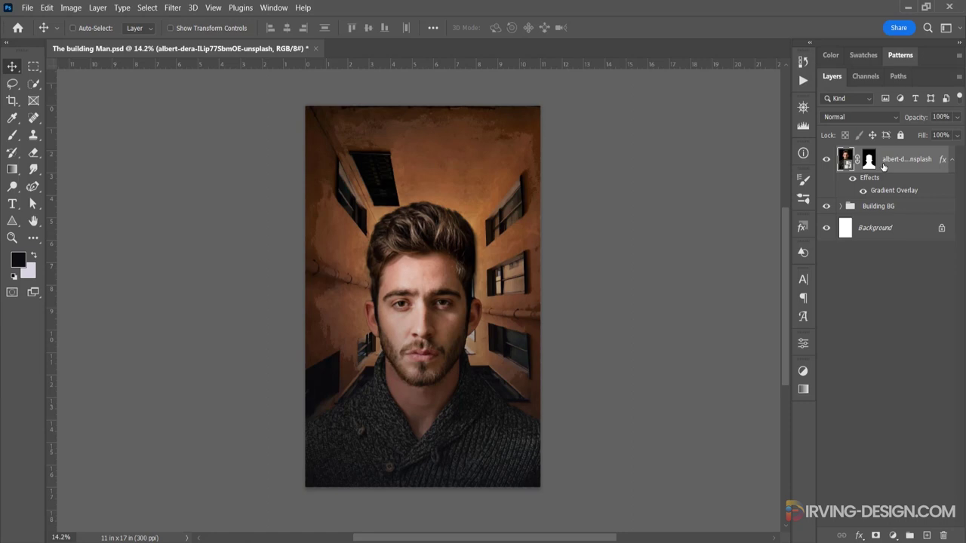
Step: Apply Levels to the man: input black 6, midtone 1.1, white 244, output white 246
{"action": "key", "text": "ctrl+l"}
{"action": "left_click_drag", "start_coordinate": [497, 91], "coordinate": [698, 109]}
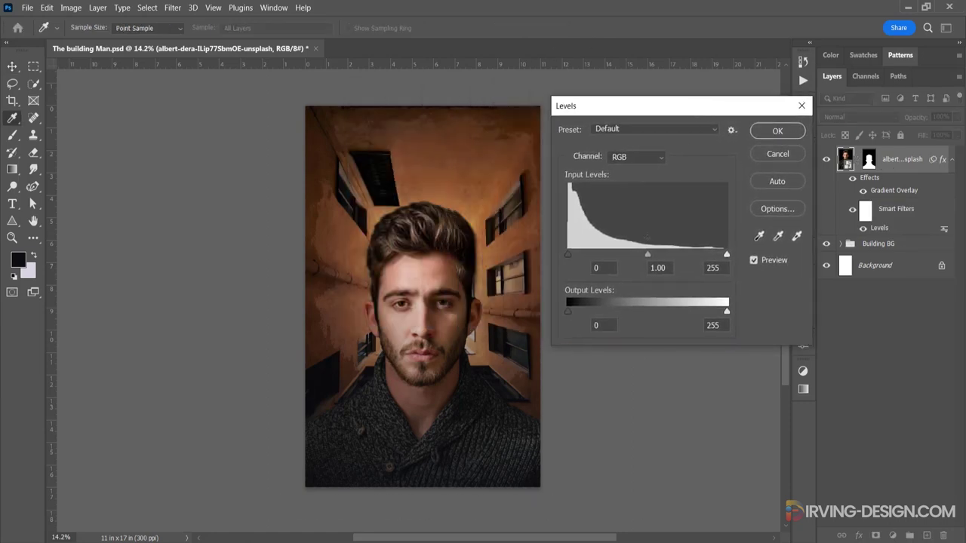
{"action": "left_click_drag", "start_coordinate": [647, 255], "coordinate": [642, 255]}
{"action": "left_click_drag", "start_coordinate": [727, 311], "coordinate": [722, 313]}
{"action": "left_click_drag", "start_coordinate": [567, 255], "coordinate": [570, 255]}
{"action": "left_click_drag", "start_coordinate": [726, 255], "coordinate": [720, 256]}
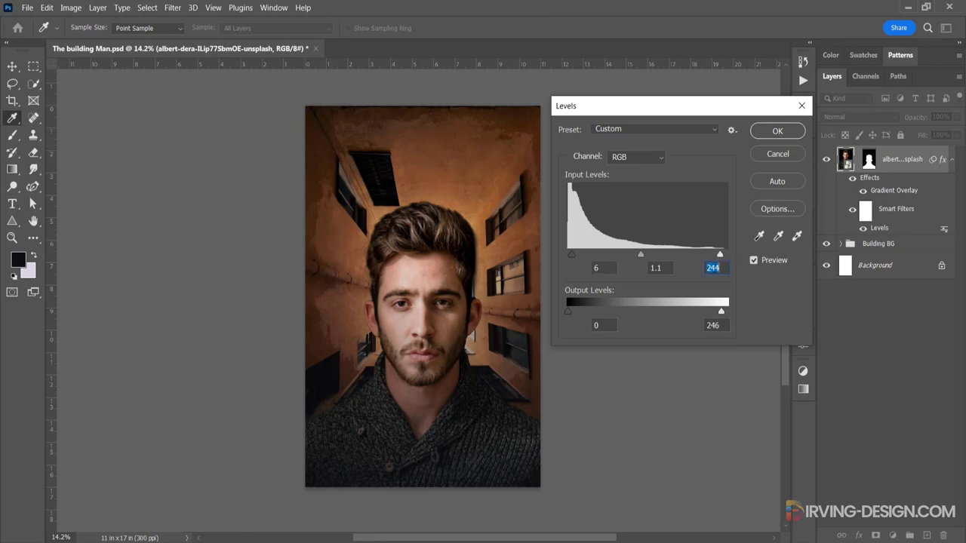
{"action": "left_click", "coordinate": [778, 133]}
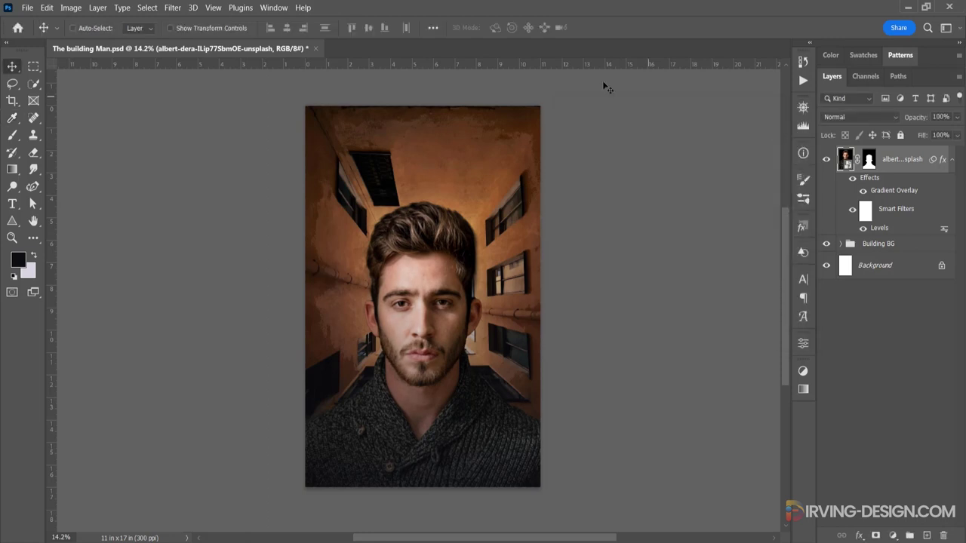
Step: Open Shadows/Highlights on the man and set shadows amount to 20% with wider tone and radius
{"action": "left_click", "coordinate": [77, 9]}
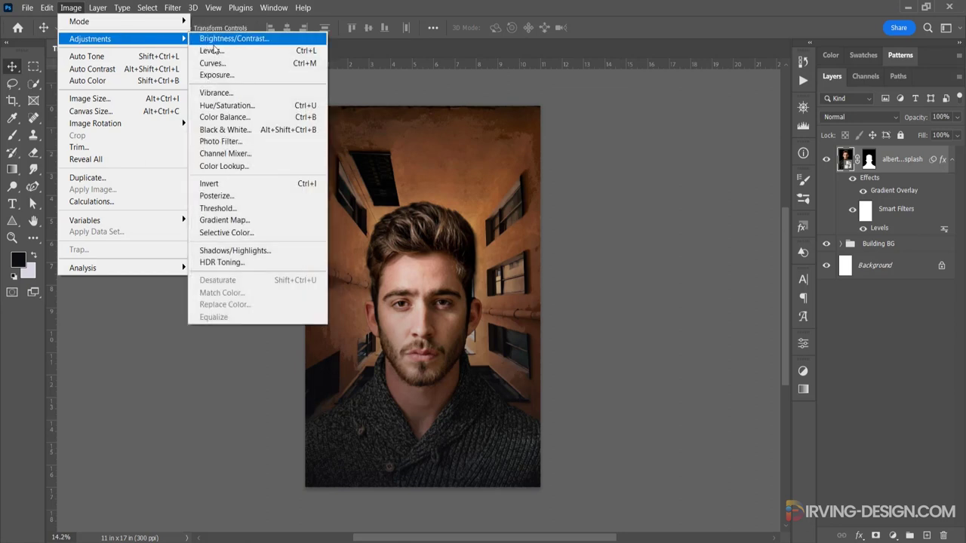
{"action": "left_click", "coordinate": [264, 250]}
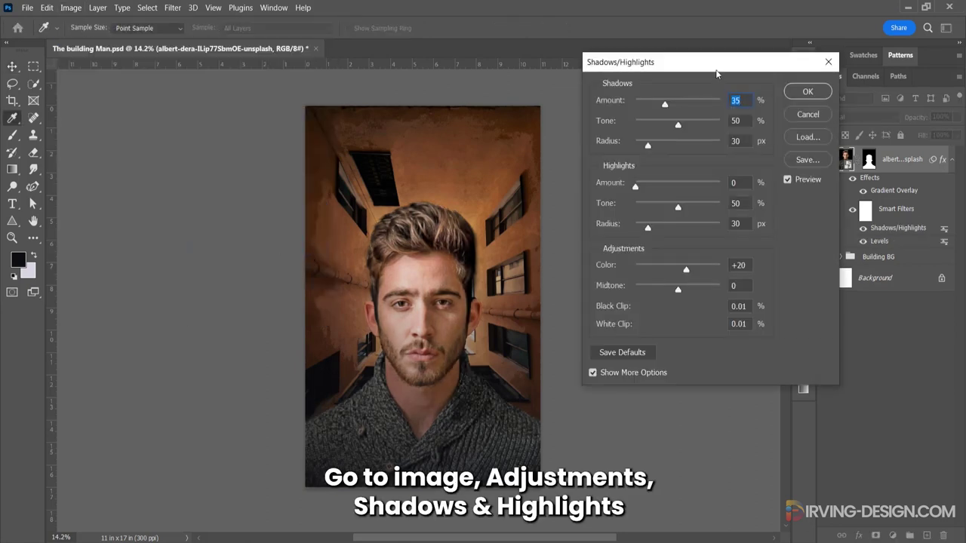
{"action": "left_click_drag", "start_coordinate": [717, 68], "coordinate": [682, 63]}
{"action": "type", "text": "20"}
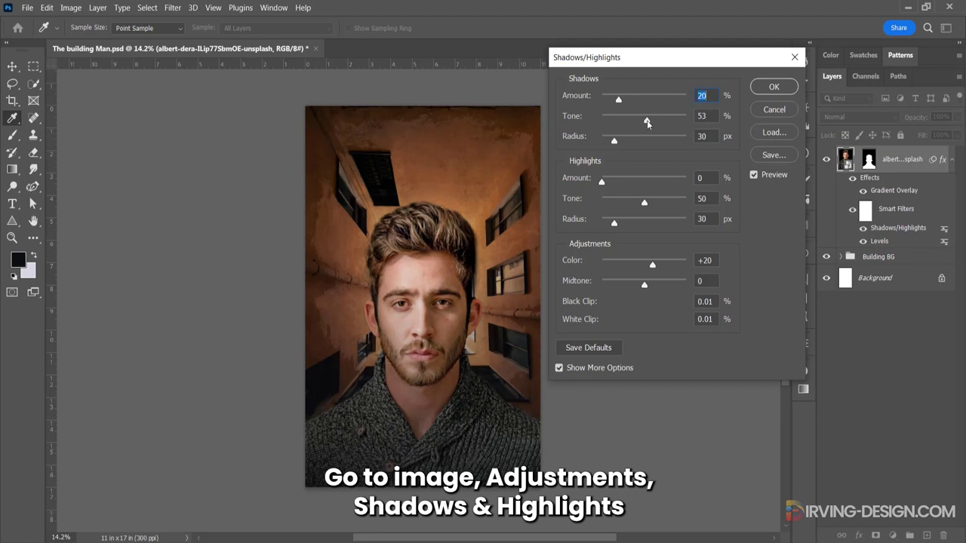
{"action": "left_click_drag", "start_coordinate": [645, 120], "coordinate": [666, 120]}
{"action": "left_click_drag", "start_coordinate": [615, 140], "coordinate": [668, 143]}
Step: Set highlights amount 90, tone 40 and radius 184 px
{"action": "double_click", "coordinate": [702, 178]}
{"action": "type", "text": "90"}
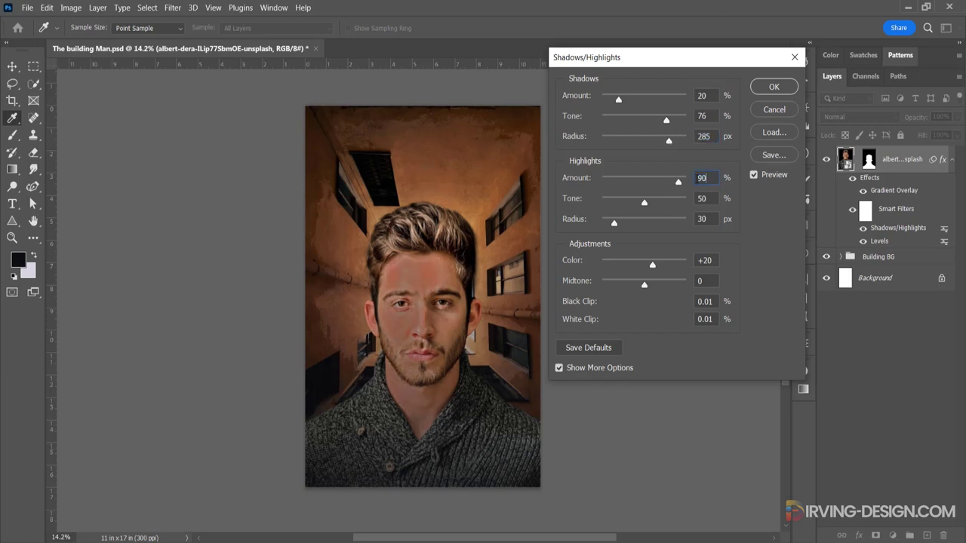
{"action": "double_click", "coordinate": [690, 200]}
{"action": "type", "text": "40"}
{"action": "double_click", "coordinate": [689, 221]}
{"action": "type", "text": "184"}
Step: Set colour correction +24 and midtone +16, then apply the filter
{"action": "double_click", "coordinate": [695, 261]}
{"action": "key", "text": "Tab"}
{"action": "type", "text": "16"}
{"action": "left_click", "coordinate": [756, 181]}
{"action": "left_click", "coordinate": [756, 180]}
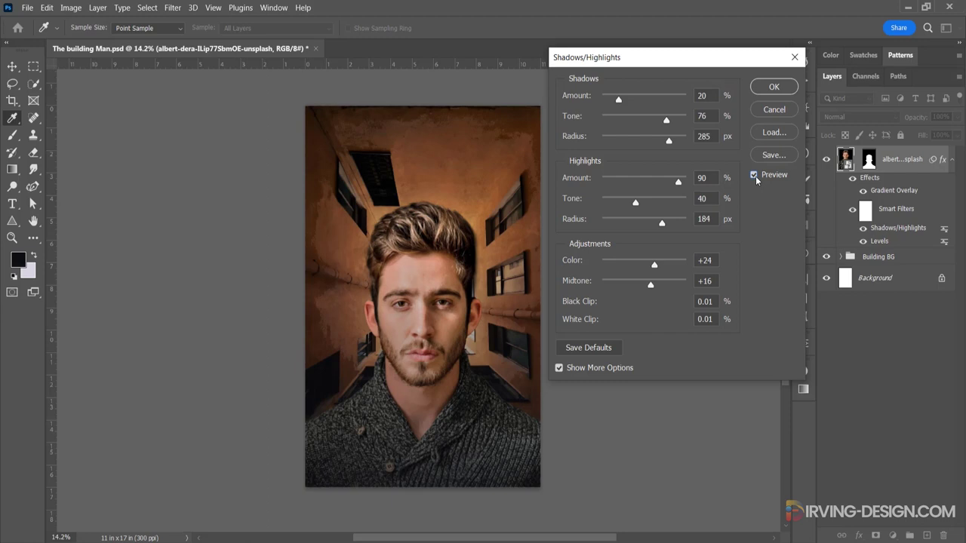
{"action": "left_click", "coordinate": [774, 88]}
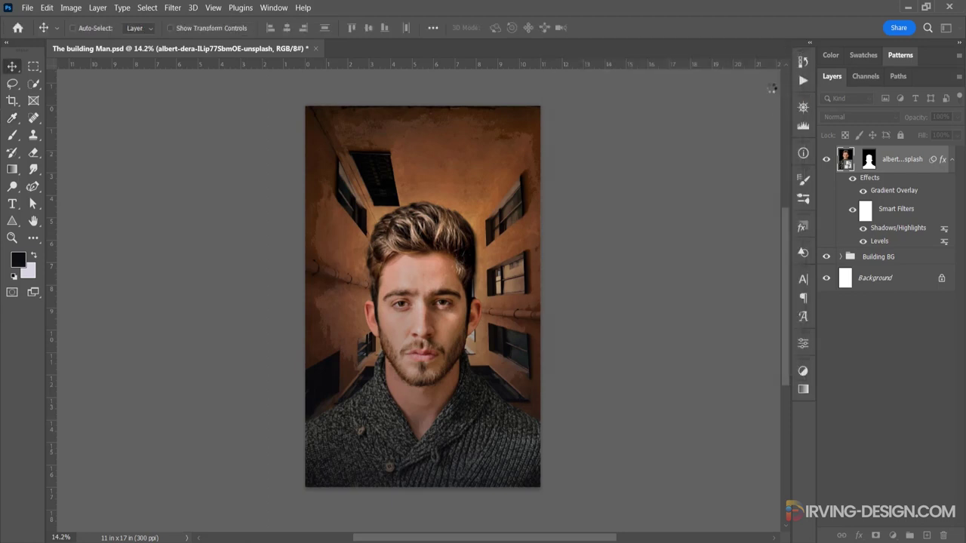
Step: Add a Hue/Saturation adjustment with saturation -38, clipped to the man layer
{"action": "left_click", "coordinate": [952, 161]}
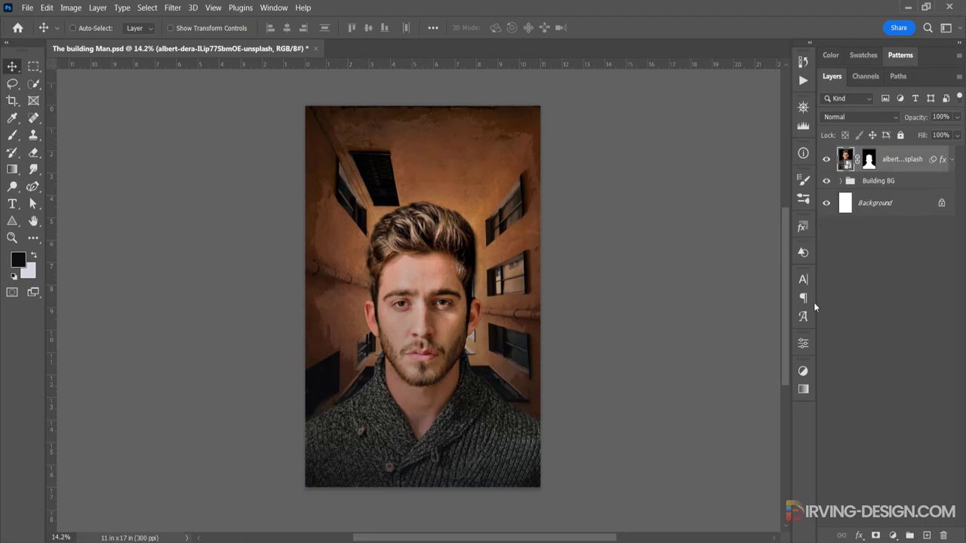
{"action": "left_click", "coordinate": [802, 373]}
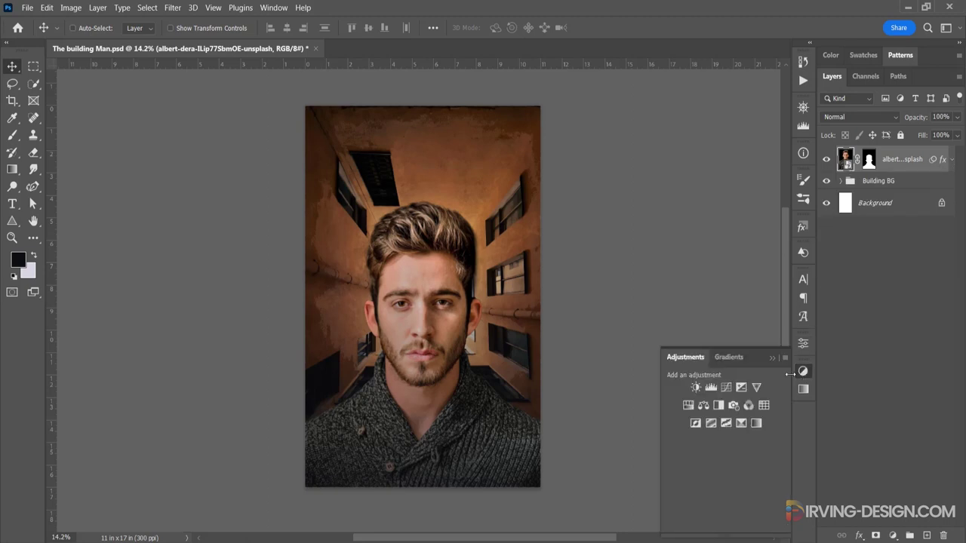
{"action": "left_click", "coordinate": [688, 405]}
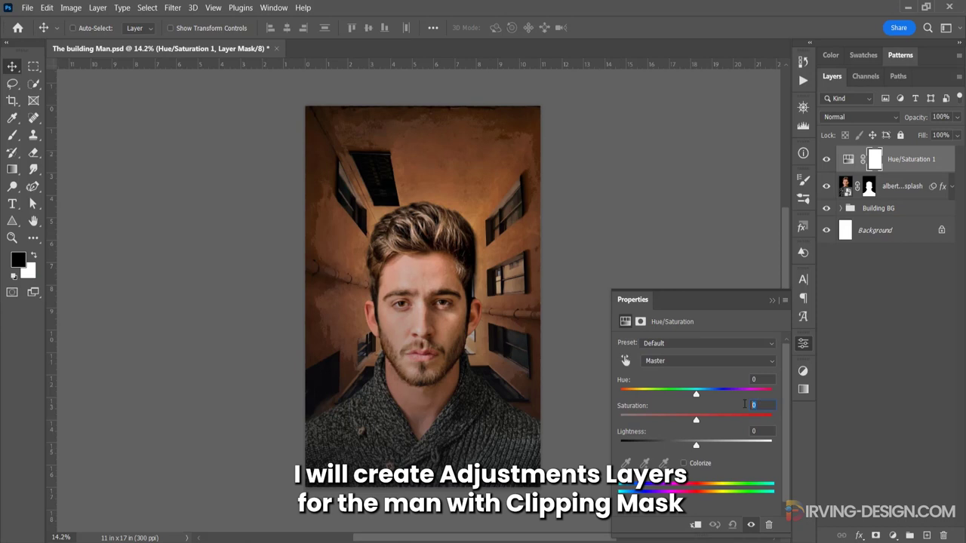
{"action": "type", "text": "38"}
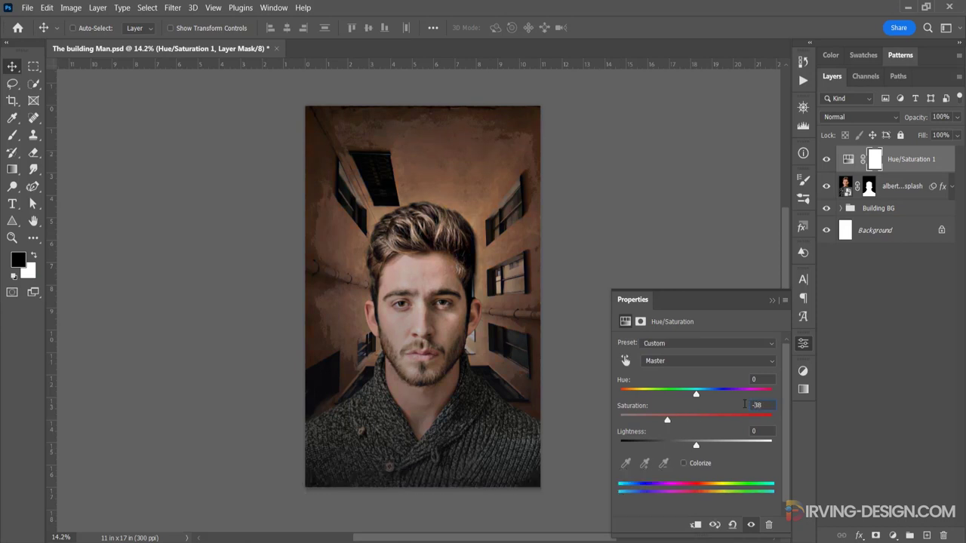
{"action": "left_click", "coordinate": [772, 300]}
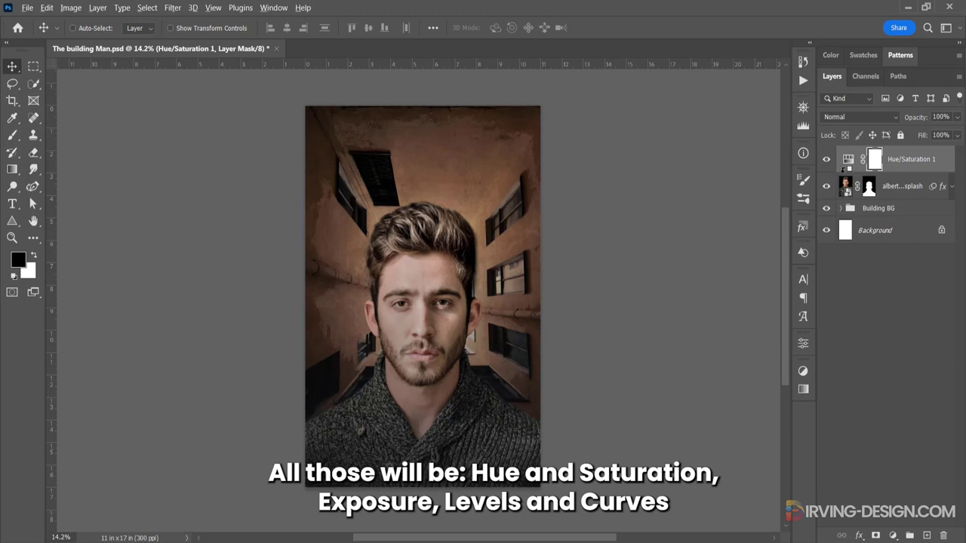
{"action": "left_click", "coordinate": [842, 172], "text": "alt"}
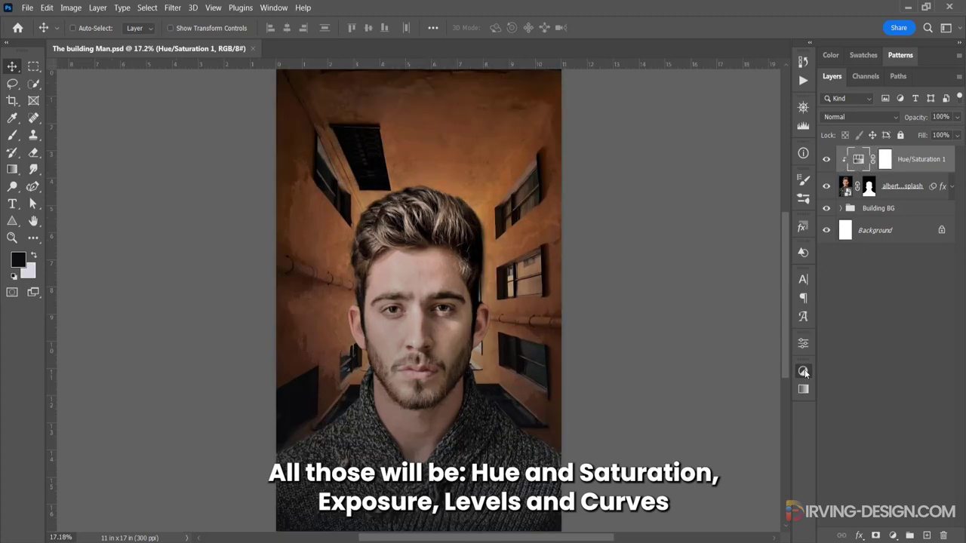
Step: Add an Exposure adjustment (exposure -0.44, offset +0.0208, gamma 0.94) clipped to the man
{"action": "left_click", "coordinate": [803, 370]}
{"action": "left_click", "coordinate": [747, 386]}
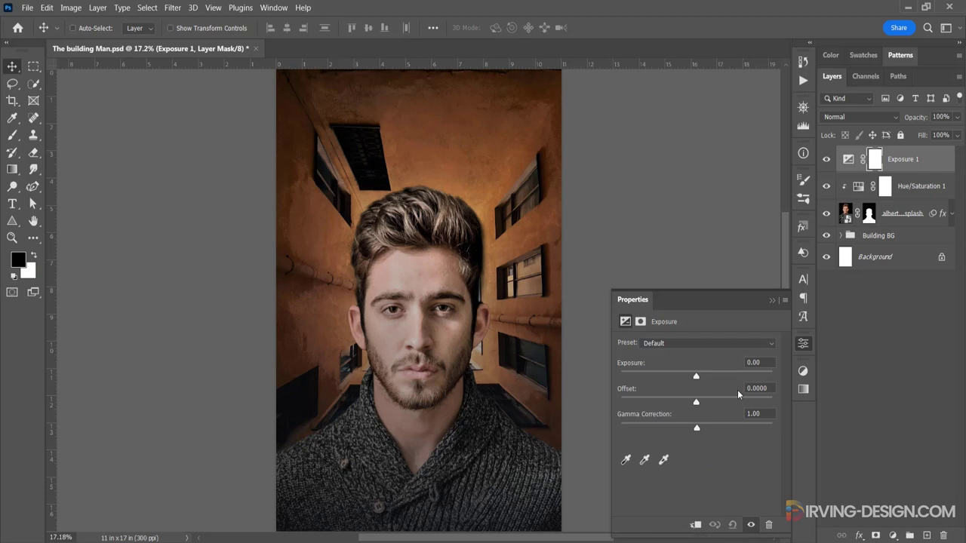
{"action": "left_click_drag", "start_coordinate": [696, 376], "coordinate": [692, 382]}
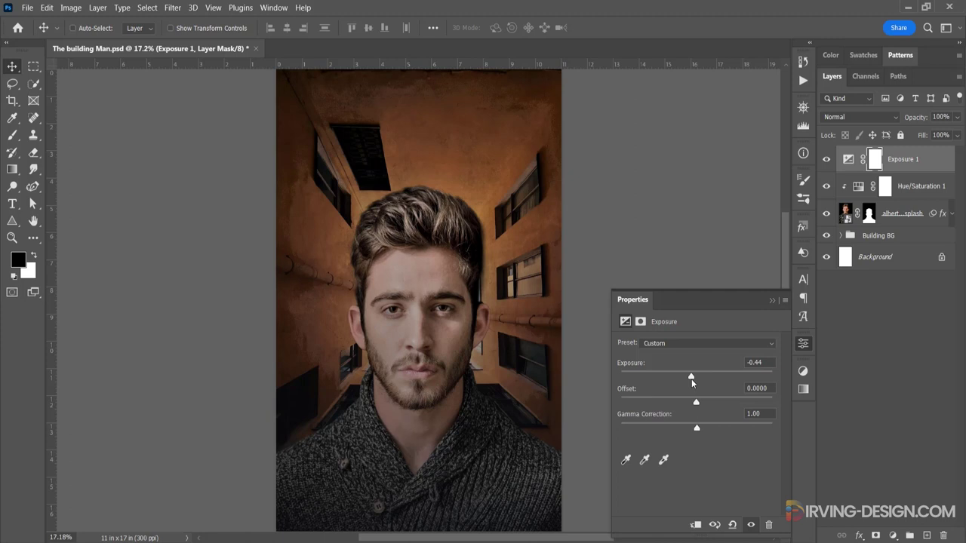
{"action": "left_click_drag", "start_coordinate": [697, 403], "coordinate": [701, 431]}
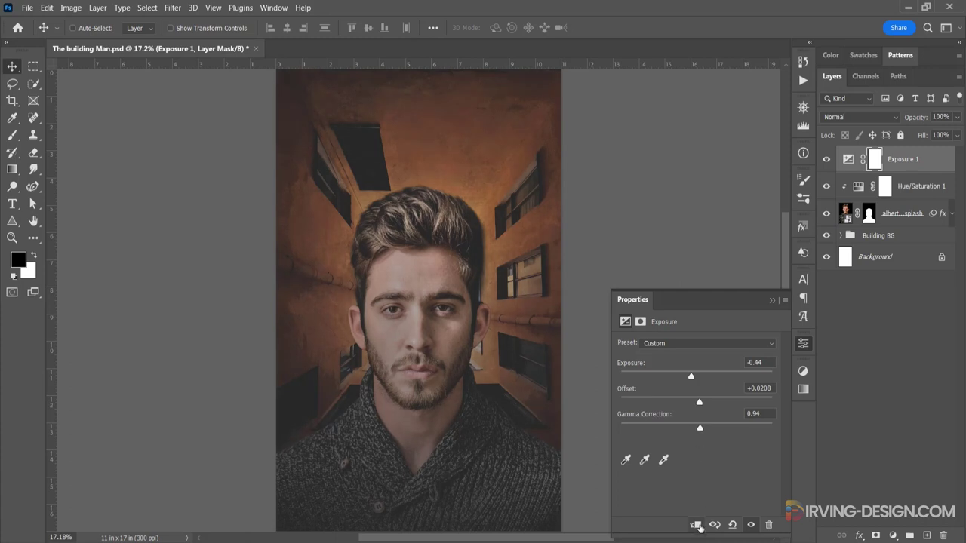
{"action": "left_click", "coordinate": [696, 525]}
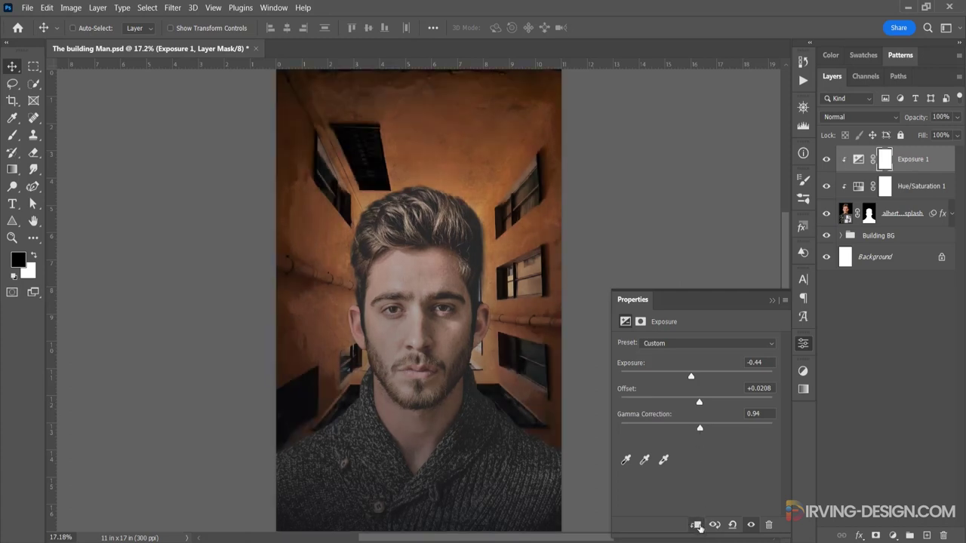
Step: Add a clipped Levels layer: brighter midtones and white point, black input 14, output white 237
{"action": "left_click", "coordinate": [772, 301]}
{"action": "left_click", "coordinate": [803, 372]}
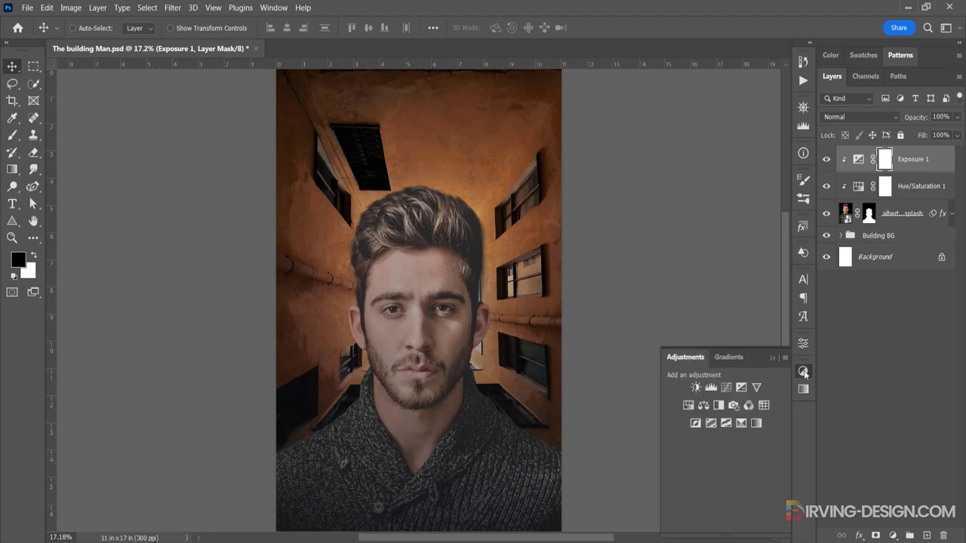
{"action": "left_click", "coordinate": [711, 387]}
{"action": "left_click", "coordinate": [696, 524]}
{"action": "left_click_drag", "start_coordinate": [707, 440], "coordinate": [692, 438]}
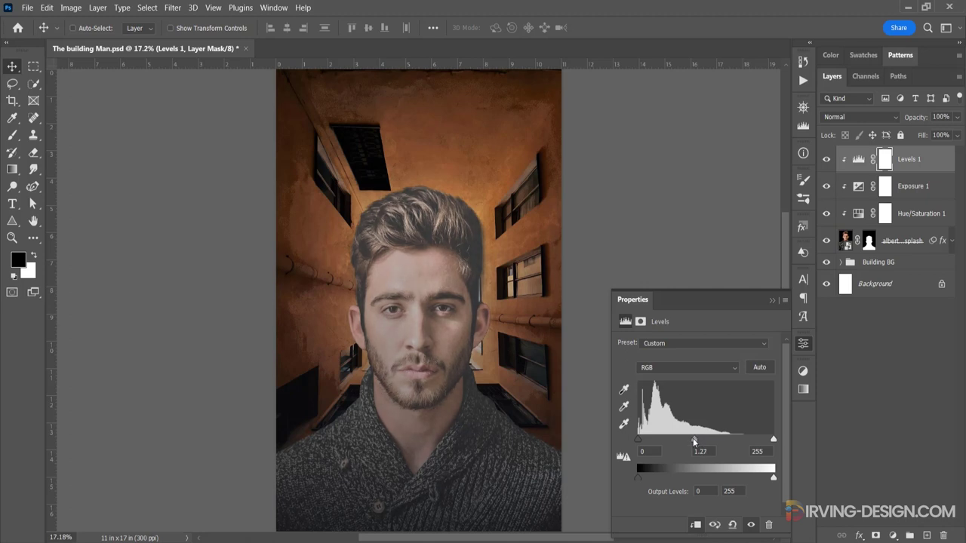
{"action": "left_click_drag", "start_coordinate": [773, 439], "coordinate": [767, 439]}
{"action": "left_click_drag", "start_coordinate": [642, 444], "coordinate": [647, 443]}
{"action": "left_click_drag", "start_coordinate": [774, 478], "coordinate": [764, 479]}
Step: Add an S-shaped Curves layer deepening shadows and lifting highlights, then bring in the grey texture image
{"action": "left_click", "coordinate": [772, 299]}
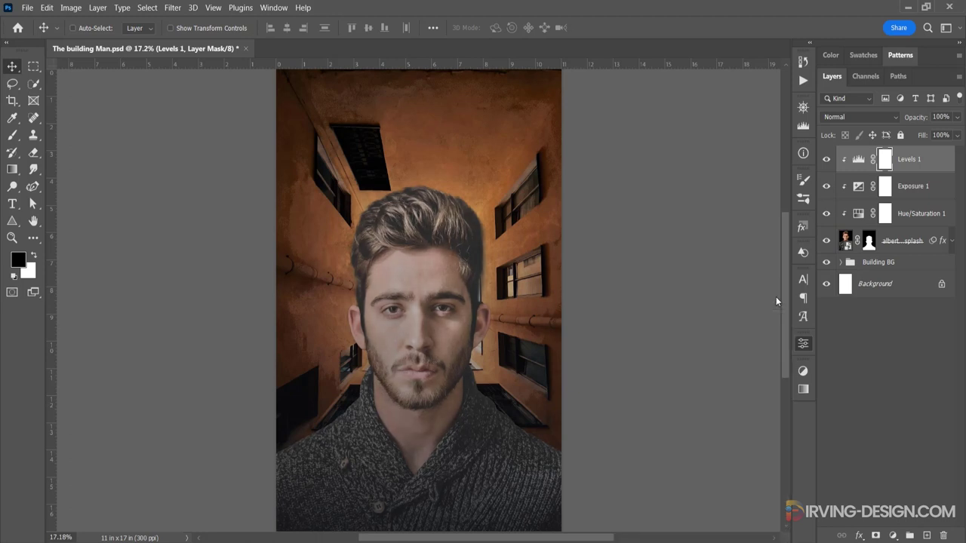
{"action": "left_click", "coordinate": [803, 371]}
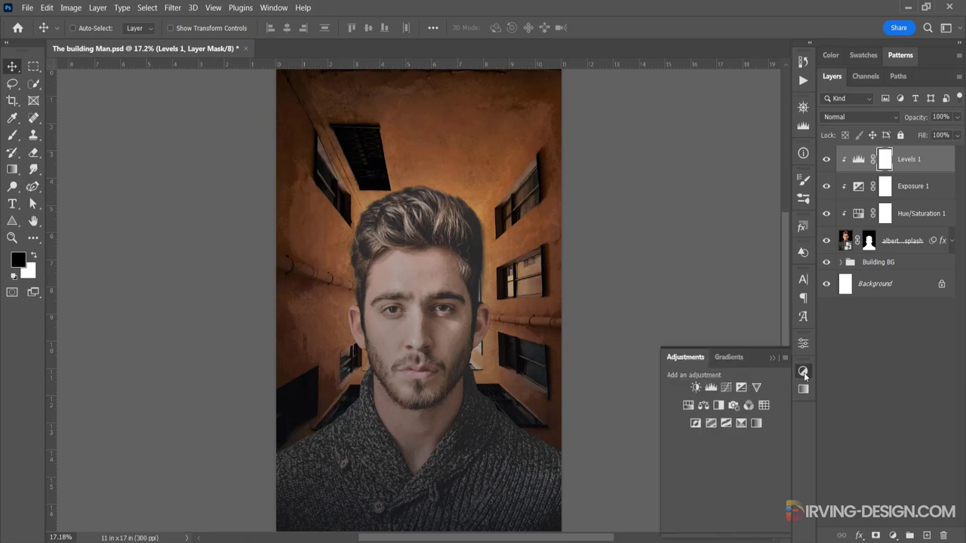
{"action": "left_click", "coordinate": [726, 386]}
{"action": "left_click_drag", "start_coordinate": [682, 474], "coordinate": [685, 465]}
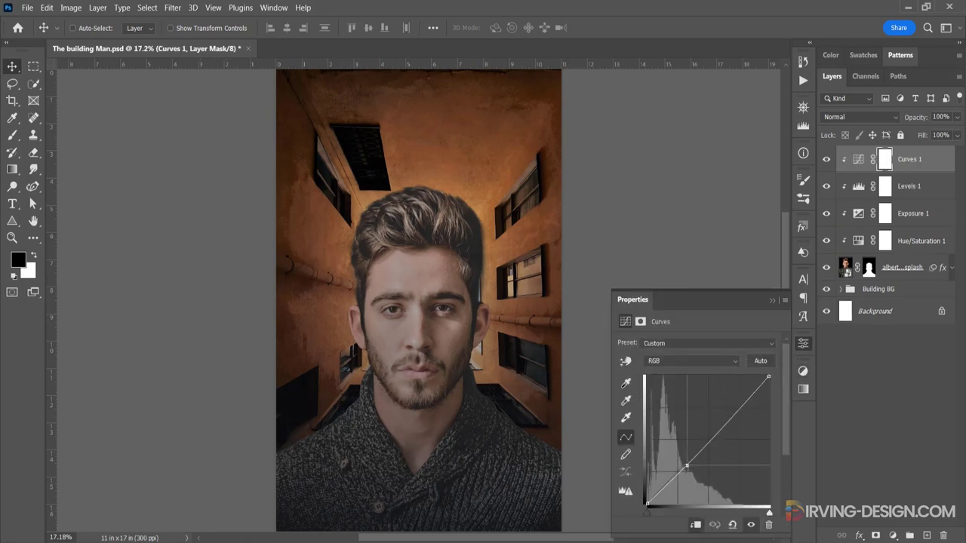
{"action": "left_click_drag", "start_coordinate": [729, 417], "coordinate": [728, 407]}
{"action": "left_click", "coordinate": [827, 159]}
{"action": "left_click", "coordinate": [826, 159]}
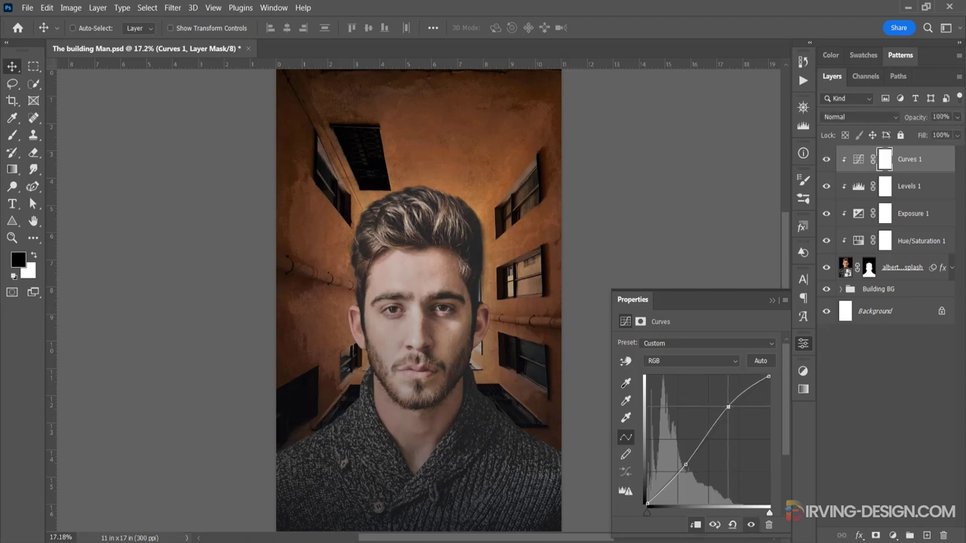
{"action": "left_click_drag", "start_coordinate": [682, 465], "coordinate": [686, 465]}
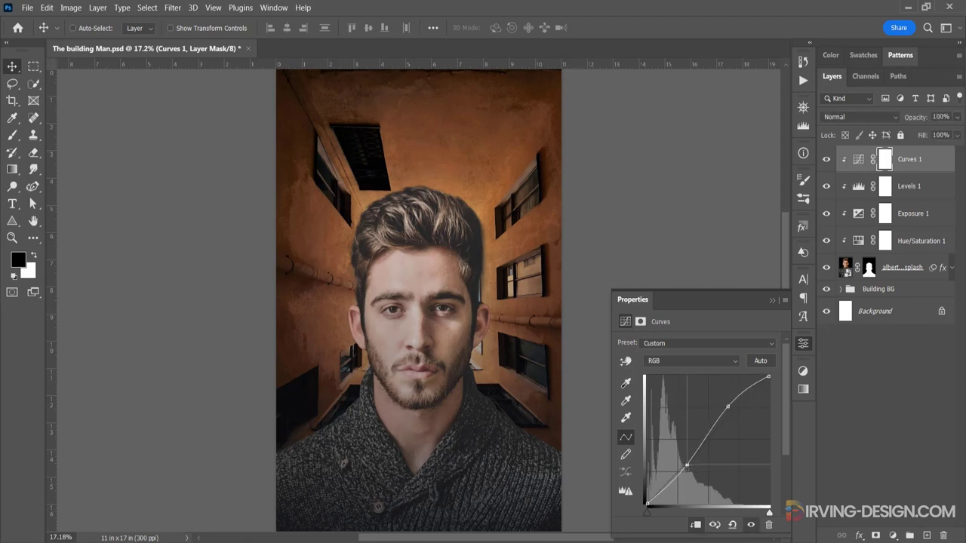
{"action": "left_click", "coordinate": [774, 301]}
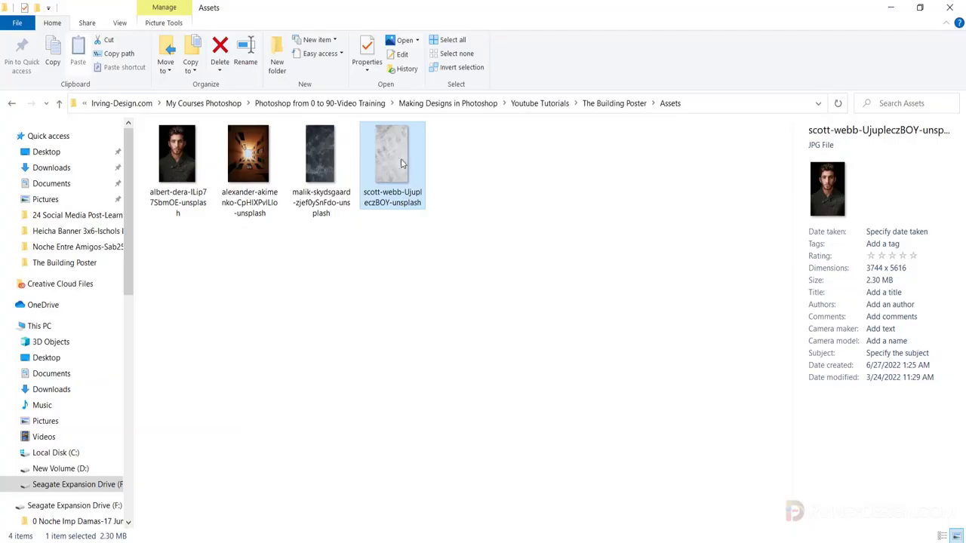
{"action": "left_click_drag", "start_coordinate": [403, 164], "coordinate": [456, 348]}
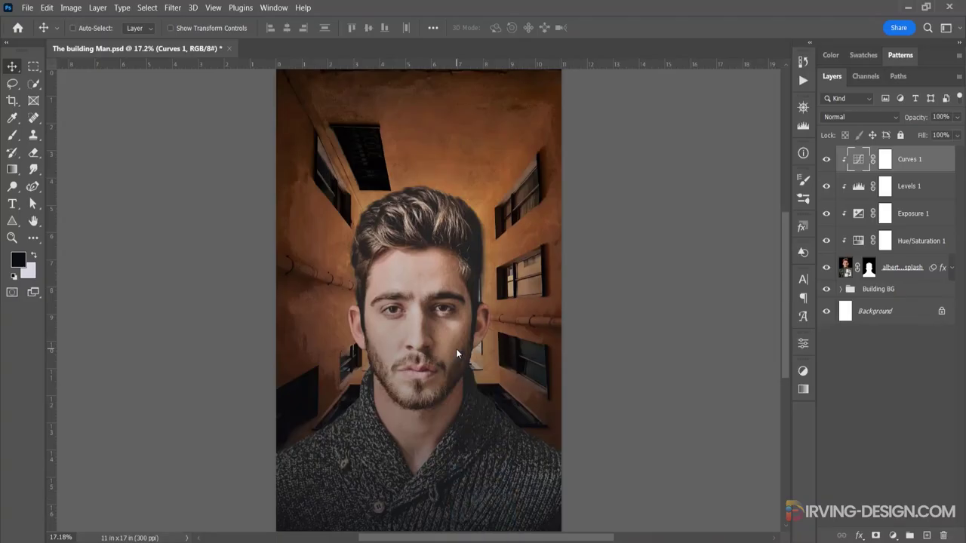
Step: Scale the texture over the page, clip it to the man, blend as Multiply, and add a mask
{"action": "scroll", "coordinate": [457, 350], "scroll_direction": "down", "scroll_amount": 1}
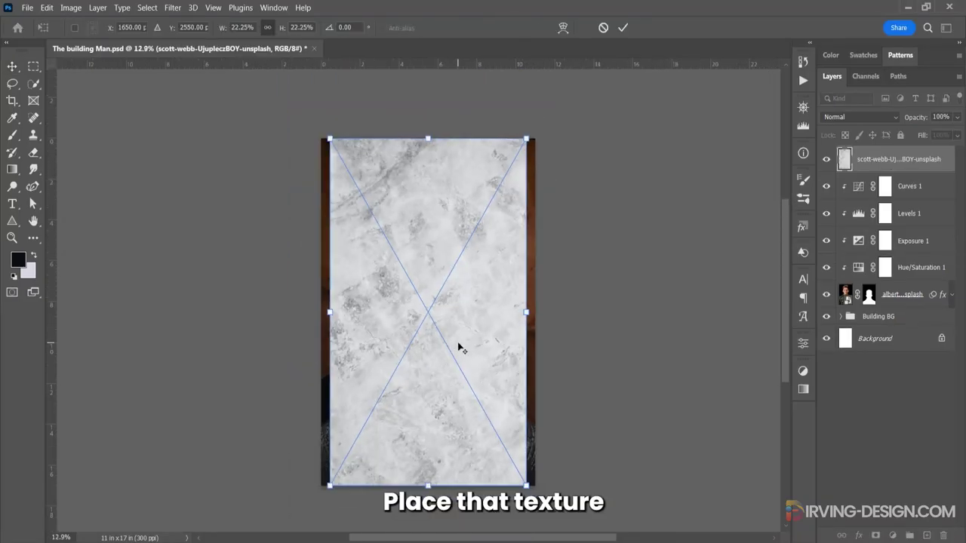
{"action": "left_click_drag", "start_coordinate": [527, 486], "coordinate": [537, 506]}
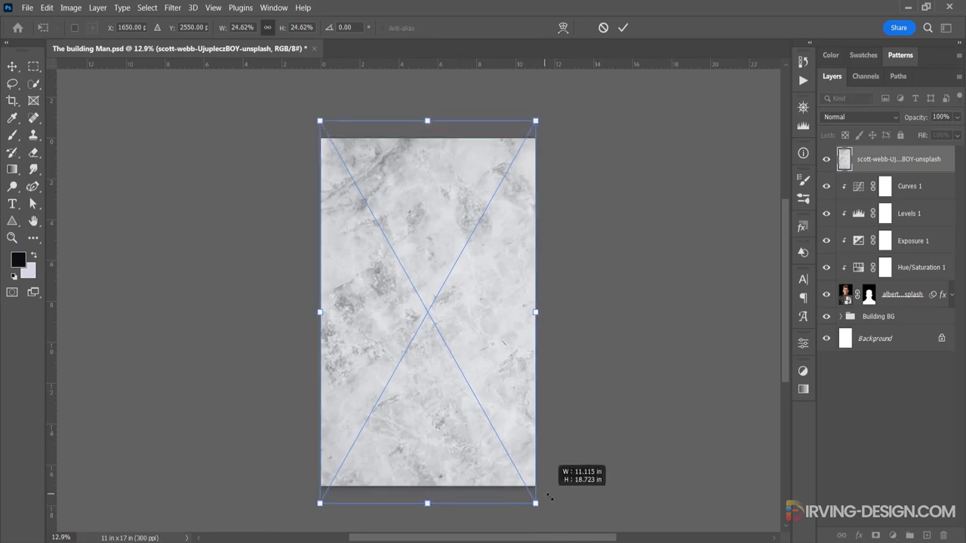
{"action": "left_click", "coordinate": [624, 27]}
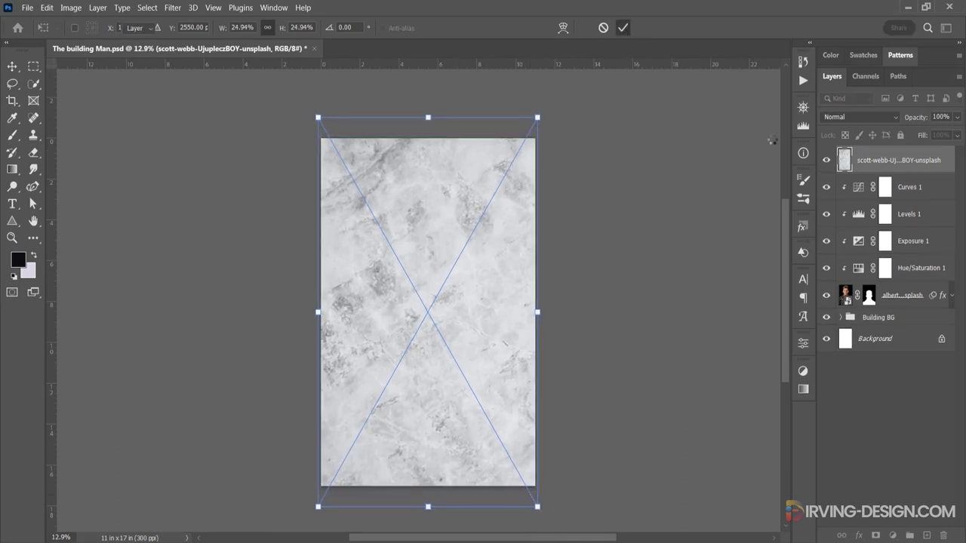
{"action": "left_click", "coordinate": [846, 166], "text": "alt"}
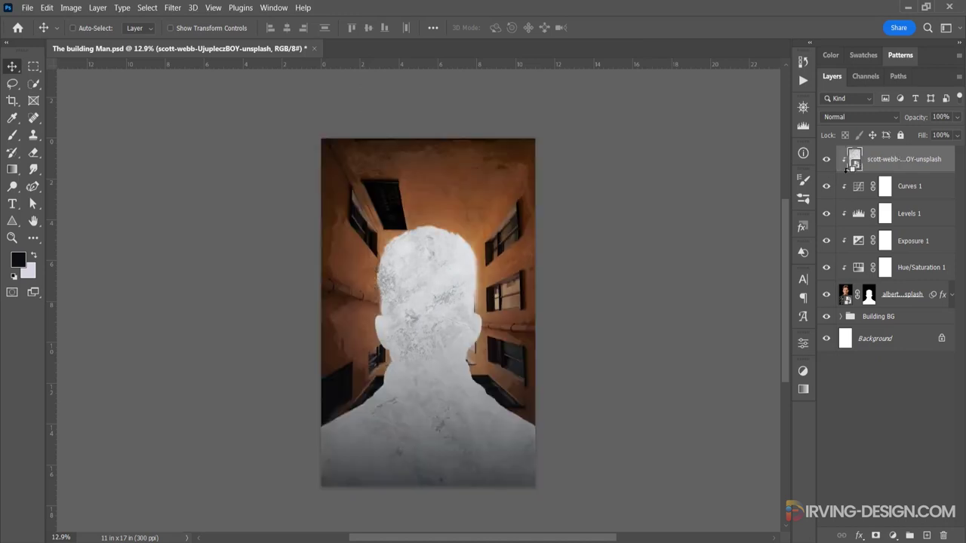
{"action": "left_click", "coordinate": [860, 117]}
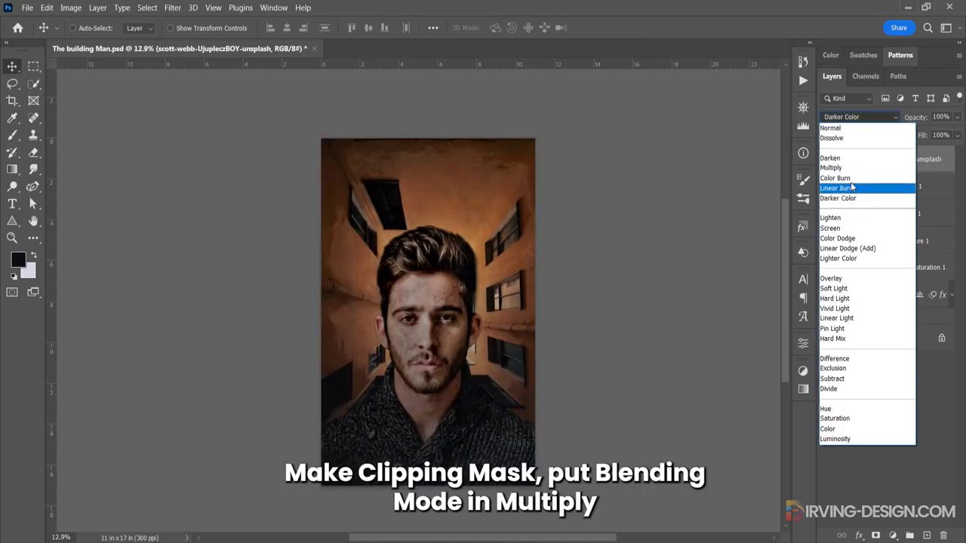
{"action": "left_click", "coordinate": [855, 168]}
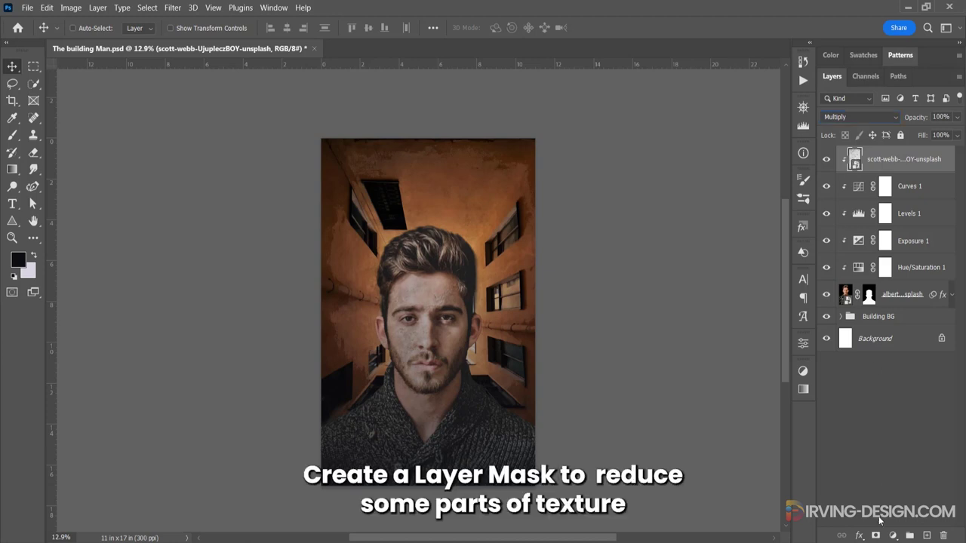
{"action": "left_click", "coordinate": [876, 535]}
Step: Brush black on the texture mask around the ears, jaw and hair, toggling the mask to compare
{"action": "scroll", "coordinate": [466, 399], "scroll_direction": "up", "scroll_amount": 2}
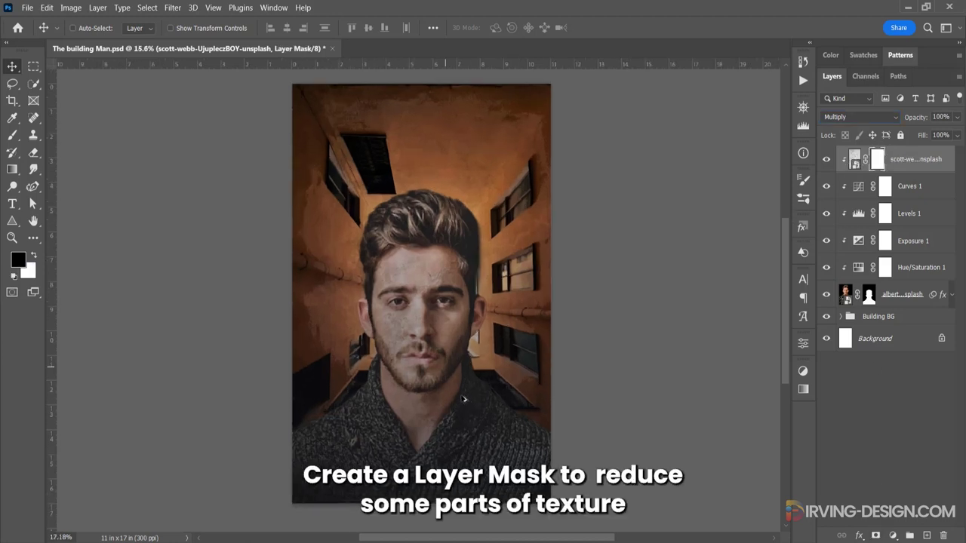
{"action": "scroll", "coordinate": [467, 399], "scroll_direction": "up", "scroll_amount": 1}
{"action": "scroll", "coordinate": [466, 399], "scroll_direction": "up", "scroll_amount": 1}
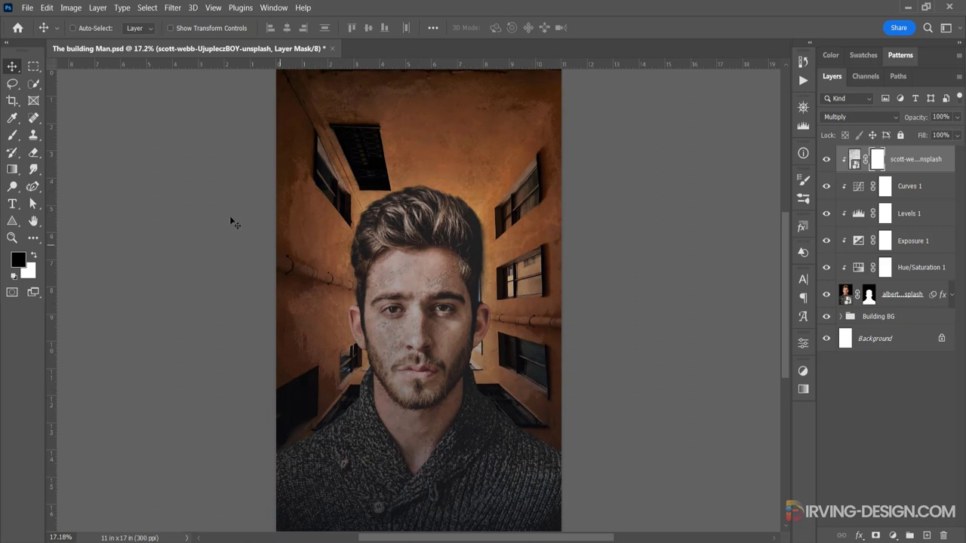
{"action": "left_click", "coordinate": [11, 137]}
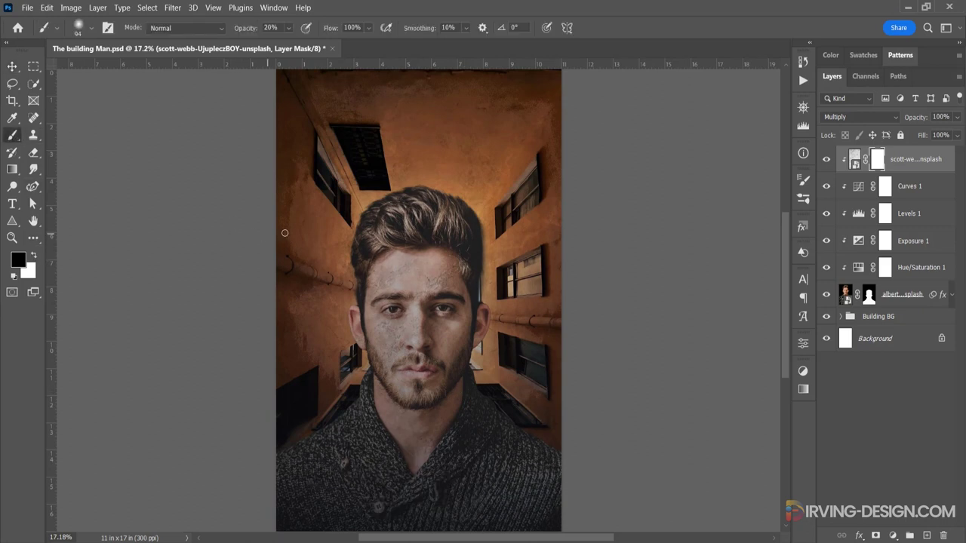
{"action": "left_click_drag", "start_coordinate": [348, 225], "coordinate": [357, 232]}
{"action": "scroll", "coordinate": [375, 351], "scroll_direction": "up", "scroll_amount": 4}
{"action": "scroll", "coordinate": [376, 344], "scroll_direction": "up", "scroll_amount": 4}
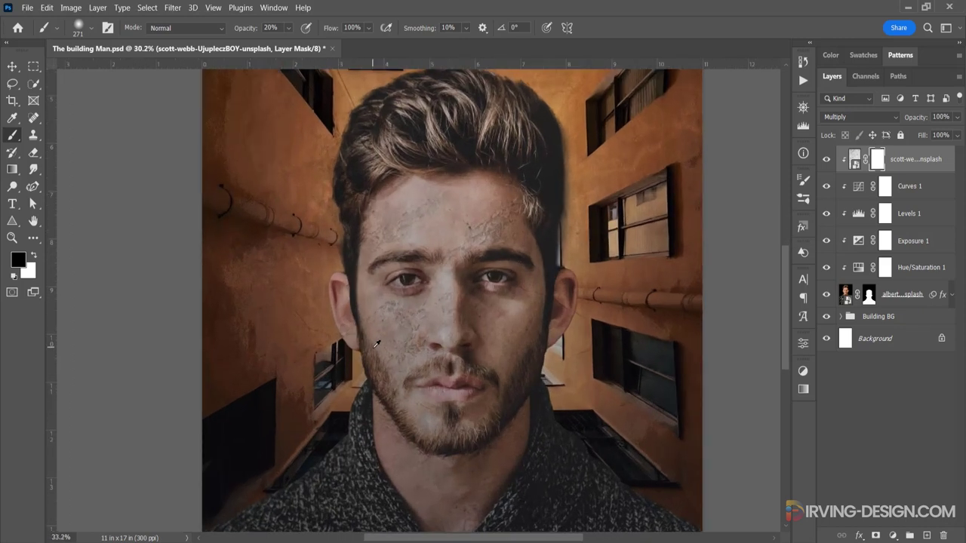
{"action": "scroll", "coordinate": [375, 344], "scroll_direction": "up", "scroll_amount": 3}
{"action": "left_click_drag", "start_coordinate": [338, 300], "coordinate": [312, 300]}
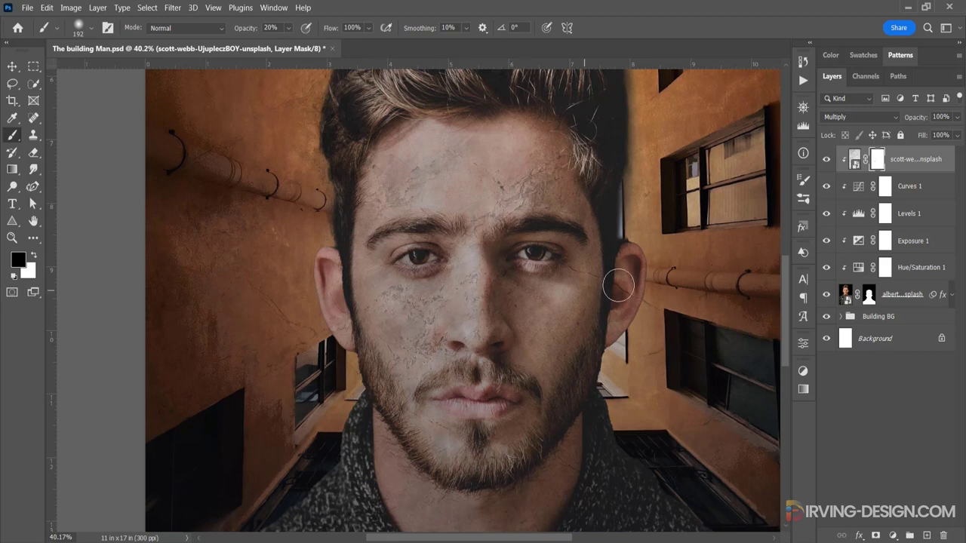
{"action": "scroll", "coordinate": [521, 465], "scroll_direction": "down", "scroll_amount": 1}
{"action": "scroll", "coordinate": [543, 446], "scroll_direction": "down", "scroll_amount": 2}
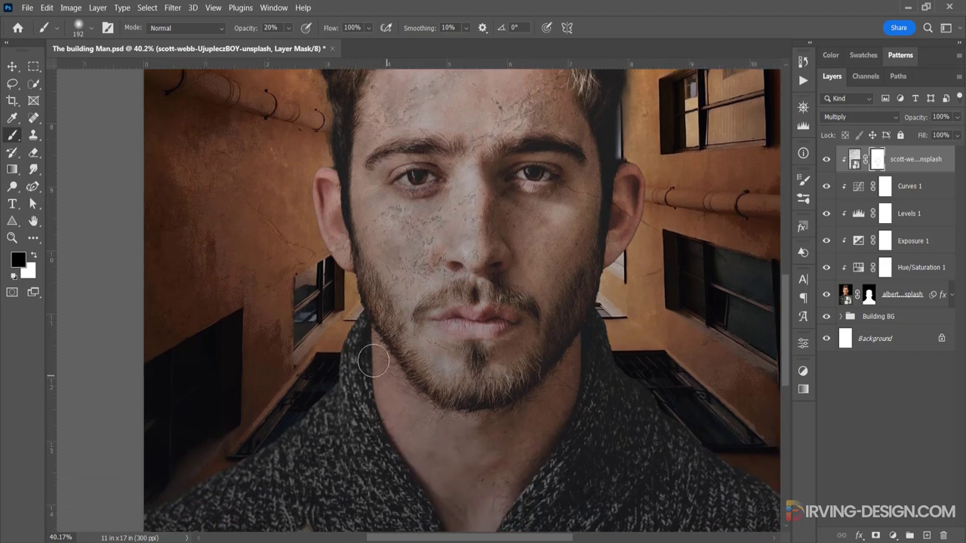
{"action": "scroll", "coordinate": [431, 287], "scroll_direction": "up", "scroll_amount": 2}
{"action": "scroll", "coordinate": [416, 196], "scroll_direction": "up", "scroll_amount": 1}
{"action": "scroll", "coordinate": [442, 134], "scroll_direction": "up", "scroll_amount": 4}
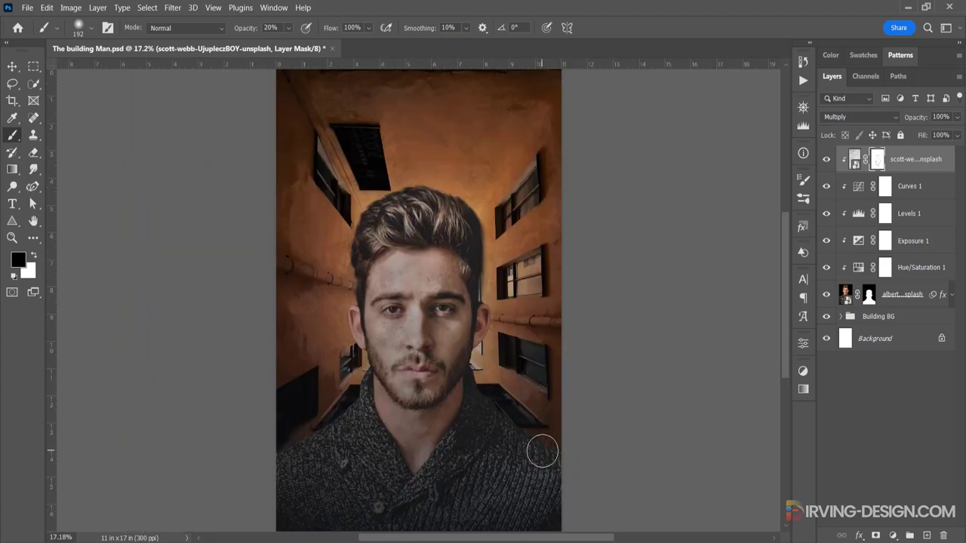
{"action": "scroll", "coordinate": [539, 452], "scroll_direction": "down", "scroll_amount": 5}
{"action": "left_click", "coordinate": [876, 160], "text": "shift"}
{"action": "left_click", "coordinate": [878, 161], "text": "shift"}
Step: Add a Hue/Saturation 2 layer (hue -5, saturation +35) clipped to the texture
{"action": "left_click", "coordinate": [854, 160]}
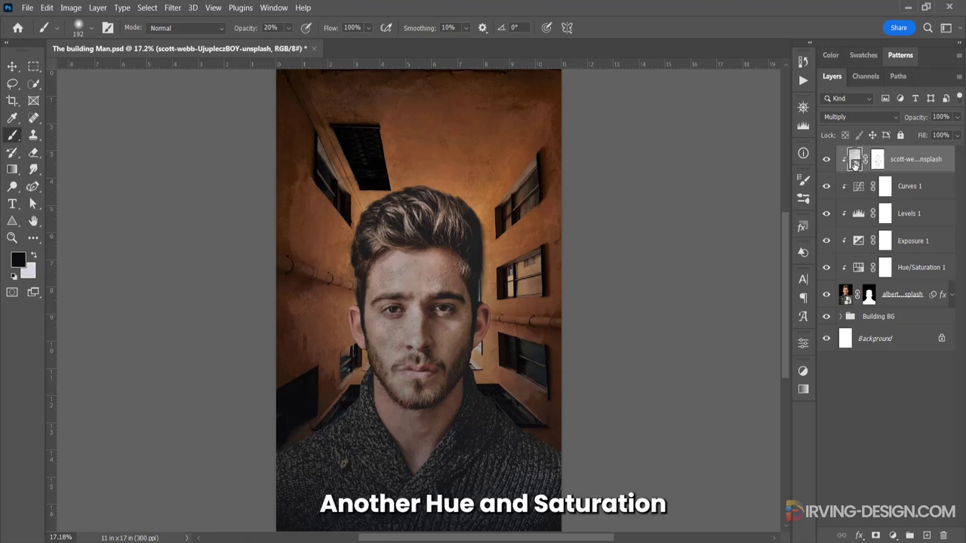
{"action": "left_click", "coordinate": [803, 371]}
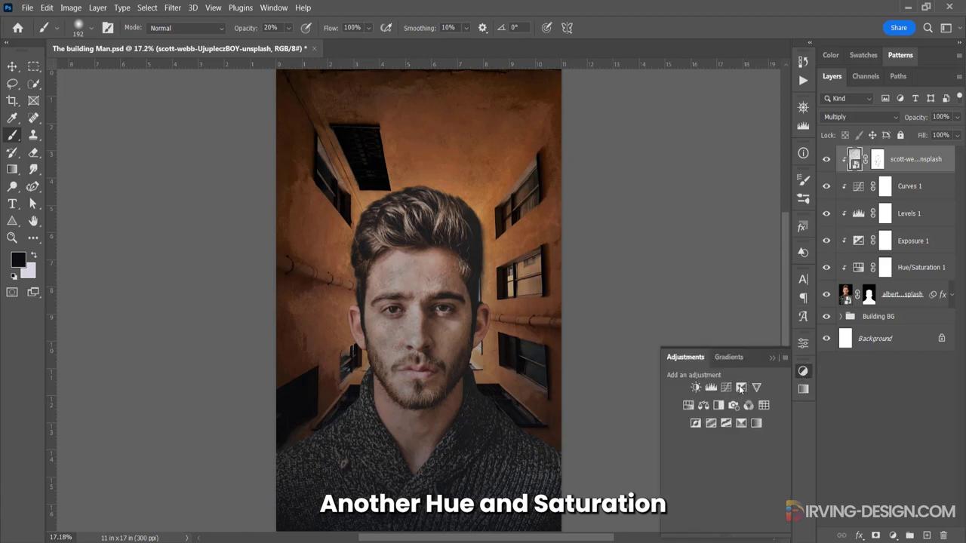
{"action": "left_click", "coordinate": [687, 405]}
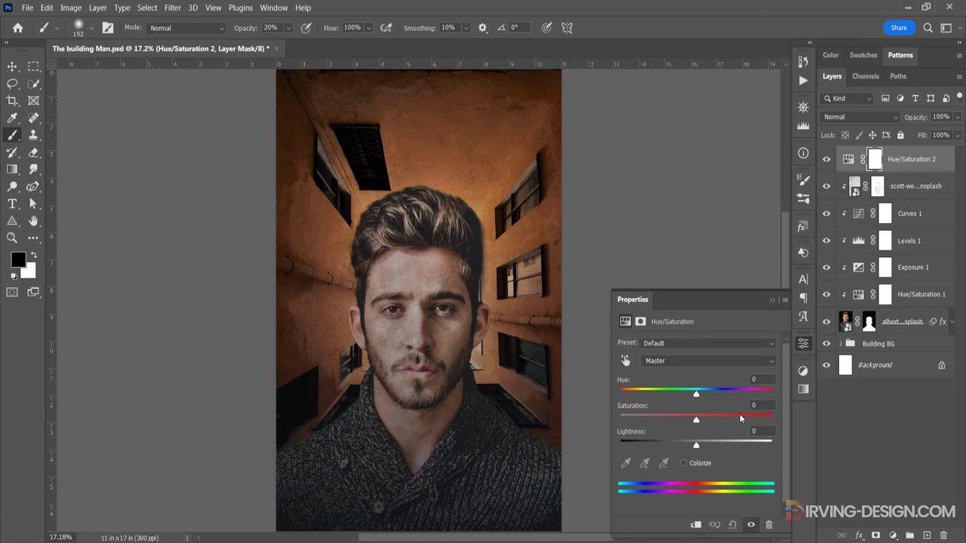
{"action": "type", "text": "-5"}
{"action": "type", "text": "35"}
{"action": "left_click", "coordinate": [695, 525]}
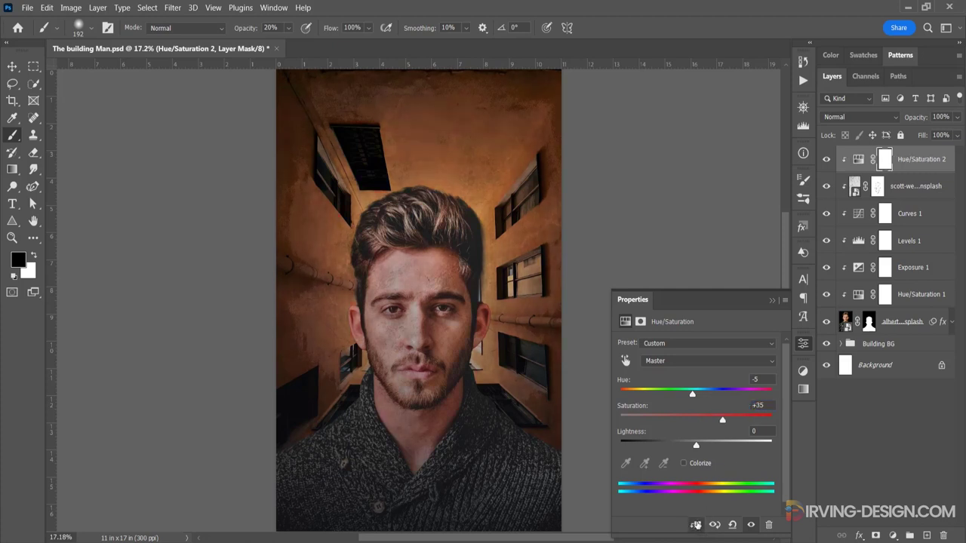
{"action": "left_click", "coordinate": [772, 301]}
Step: Group all the man's layers from Hue/Saturation 2 down to the portrait and name it Man
{"action": "left_click", "coordinate": [827, 160]}
{"action": "left_click", "coordinate": [904, 329], "text": "shift"}
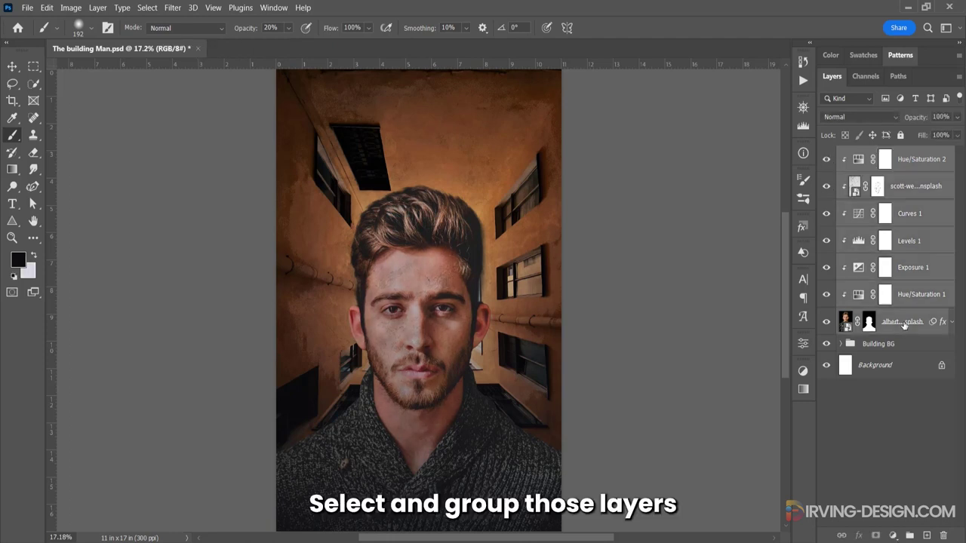
{"action": "left_click_drag", "start_coordinate": [905, 323], "coordinate": [909, 535]}
{"action": "double_click", "coordinate": [873, 154]}
{"action": "type", "text": "Man"}
{"action": "key", "text": "Return"}
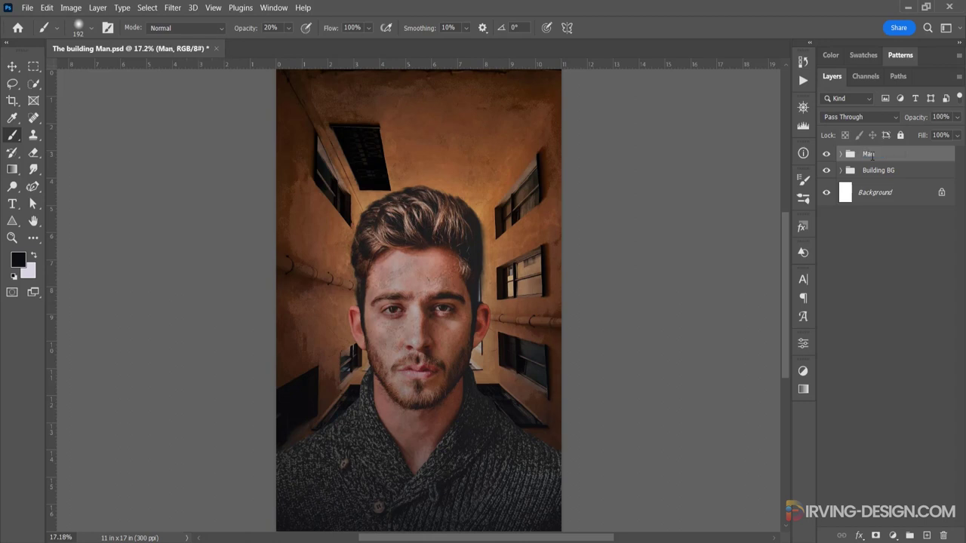
Step: Add a Gradient Fill layer using the Orange_10 red-to-yellow gradient
{"action": "key", "text": "v"}
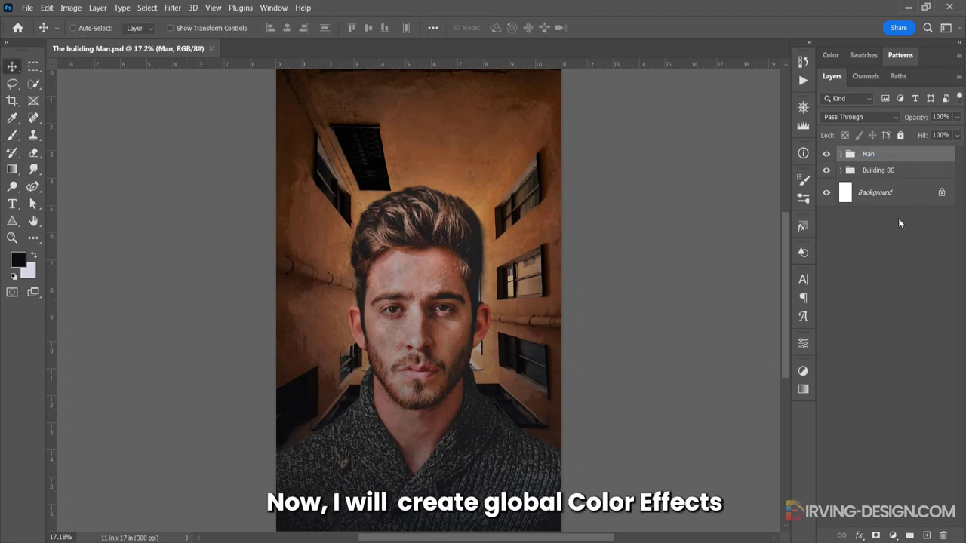
{"action": "left_click", "coordinate": [892, 535]}
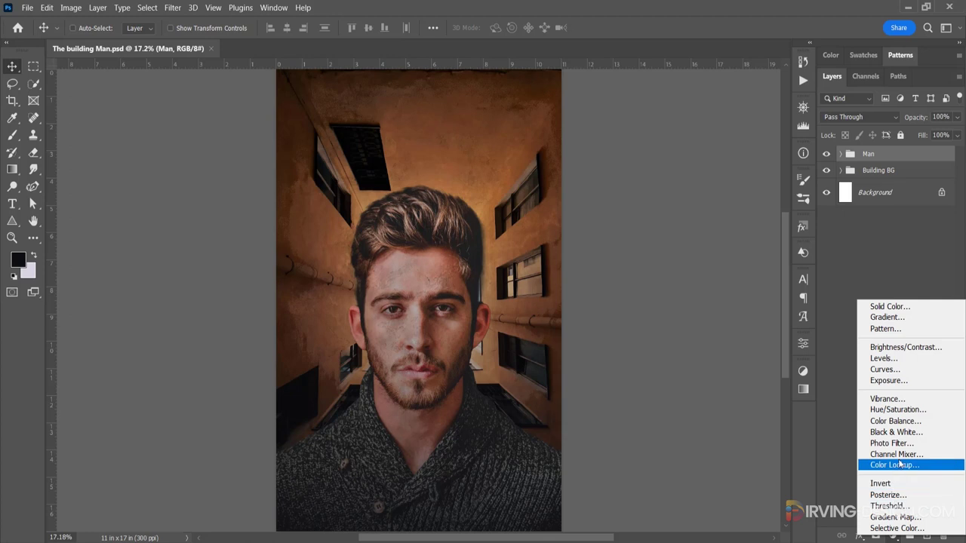
{"action": "left_click", "coordinate": [887, 317]}
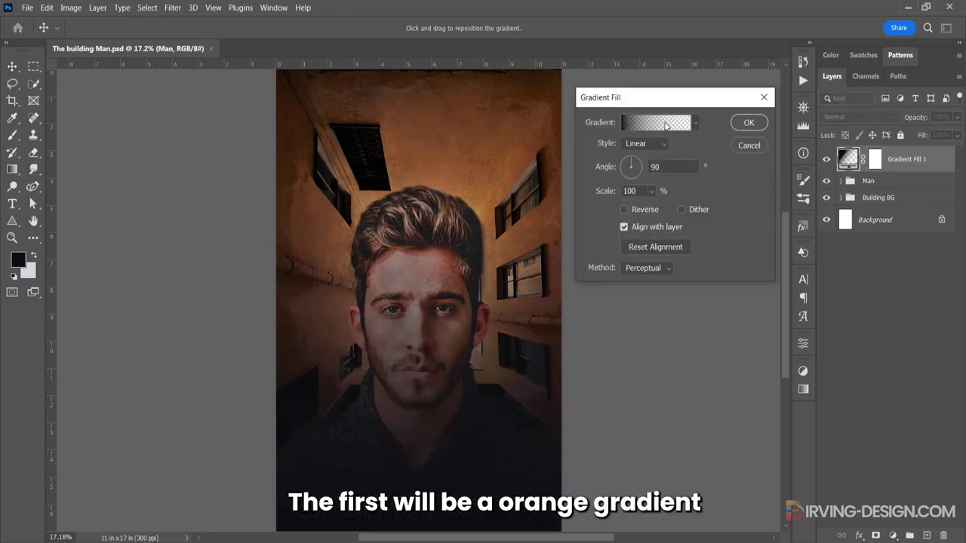
{"action": "left_click", "coordinate": [638, 125]}
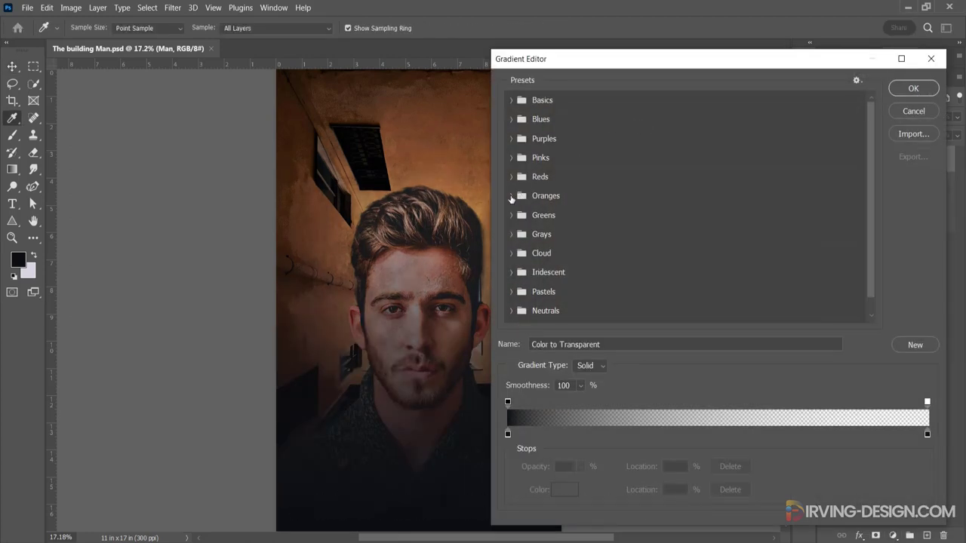
{"action": "left_click", "coordinate": [583, 277]}
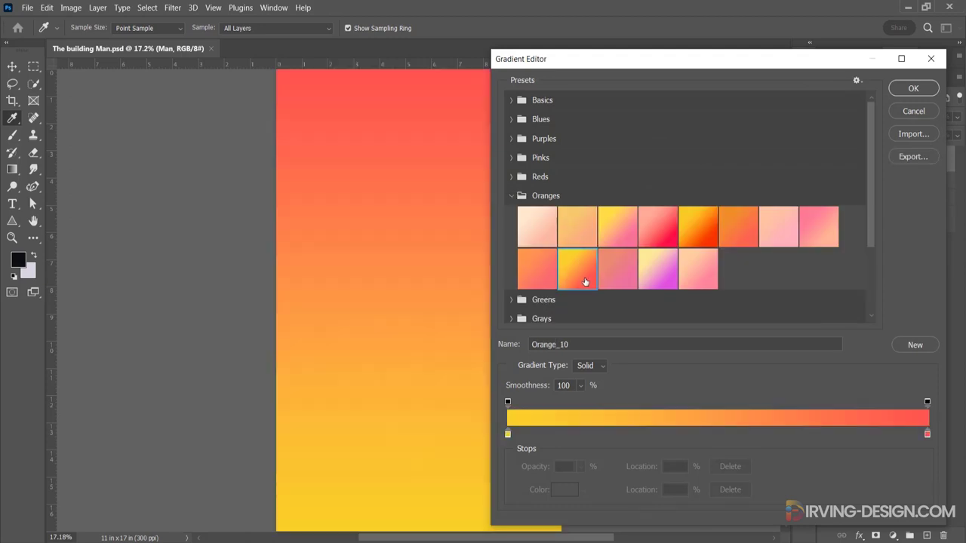
{"action": "left_click", "coordinate": [914, 89]}
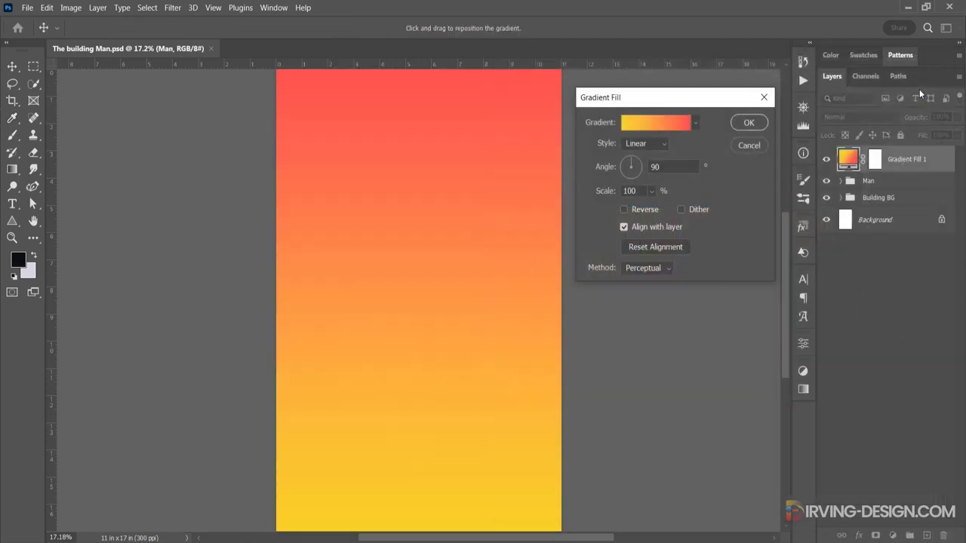
{"action": "left_click", "coordinate": [750, 123]}
Step: Blend the gradient fill as Soft Light at 15% opacity, toggling it to compare
{"action": "left_click", "coordinate": [875, 119]}
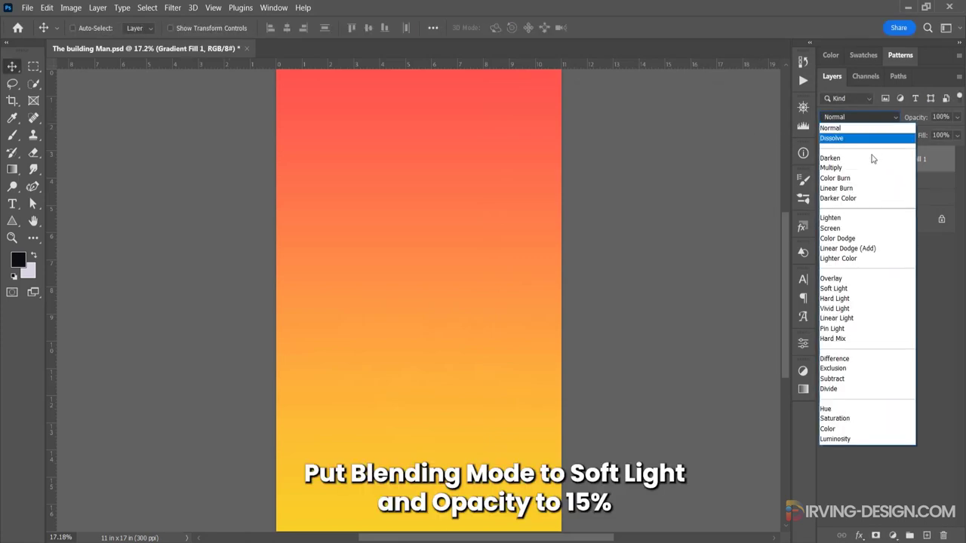
{"action": "left_click", "coordinate": [833, 290]}
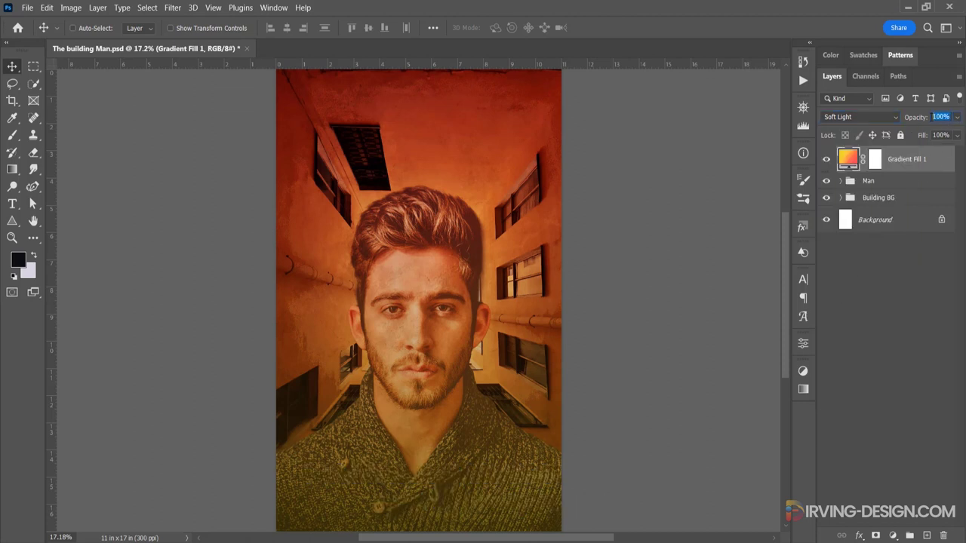
{"action": "type", "text": "15"}
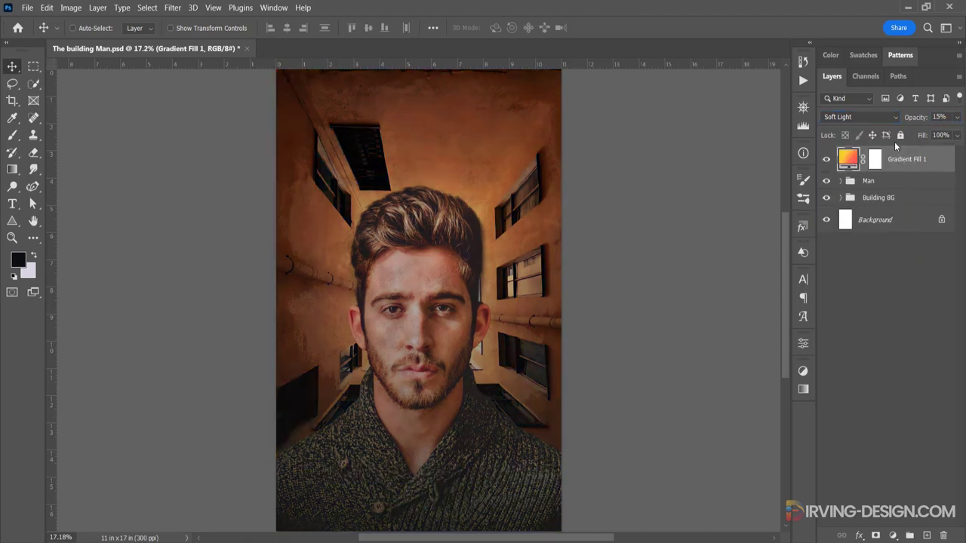
{"action": "left_click", "coordinate": [826, 159]}
Step: Add a Color Lookup layer using filmstock_50.3dl at 50% opacity
{"action": "left_click", "coordinate": [892, 535]}
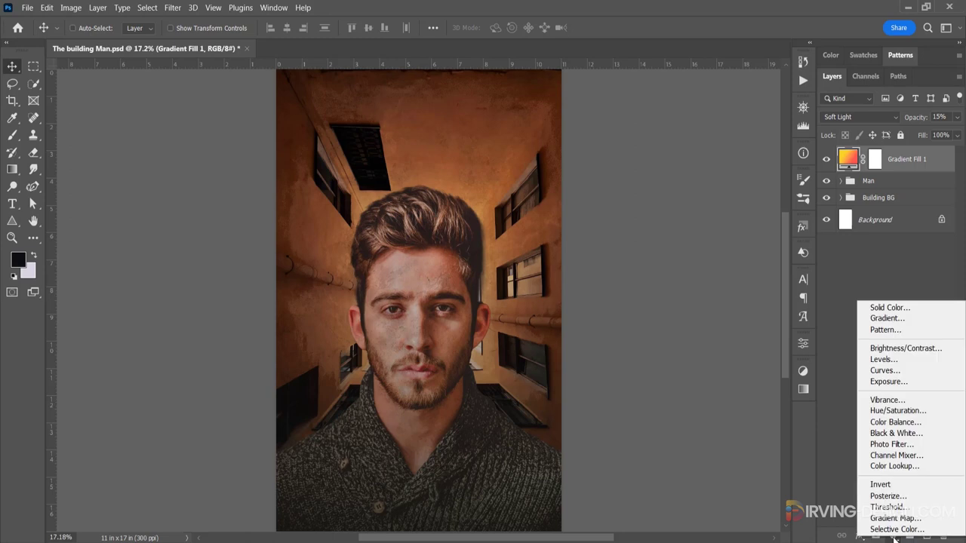
{"action": "left_click", "coordinate": [902, 466]}
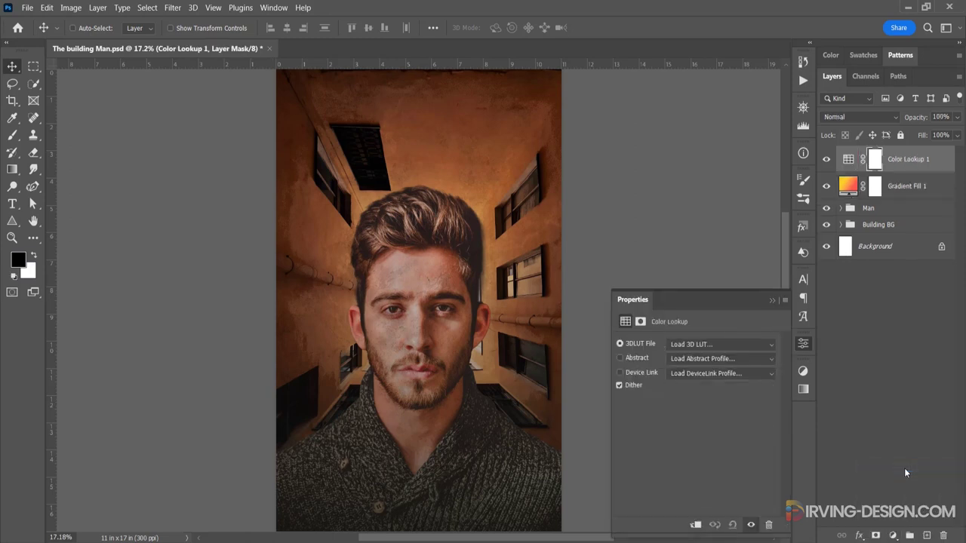
{"action": "left_click", "coordinate": [770, 345]}
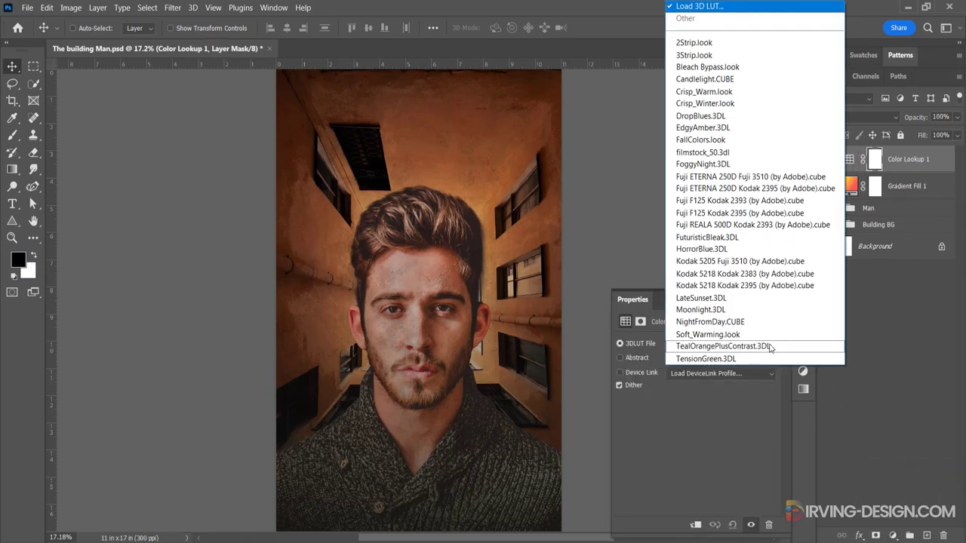
{"action": "left_click", "coordinate": [702, 153]}
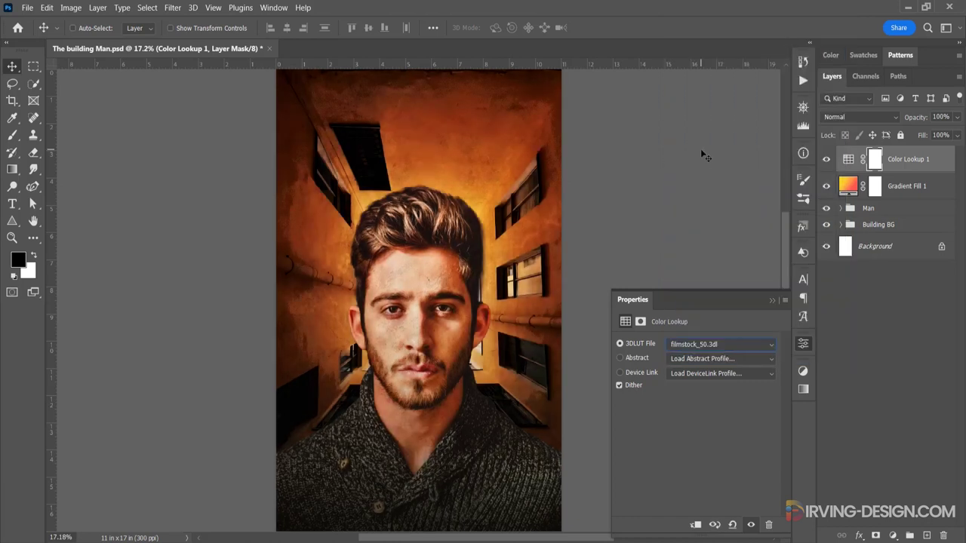
{"action": "left_click", "coordinate": [773, 300]}
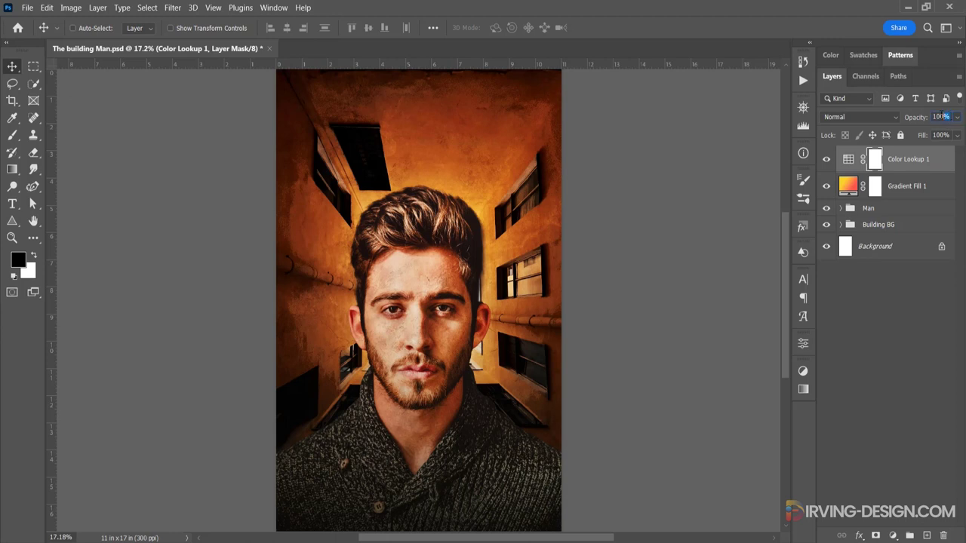
{"action": "left_click", "coordinate": [941, 116]}
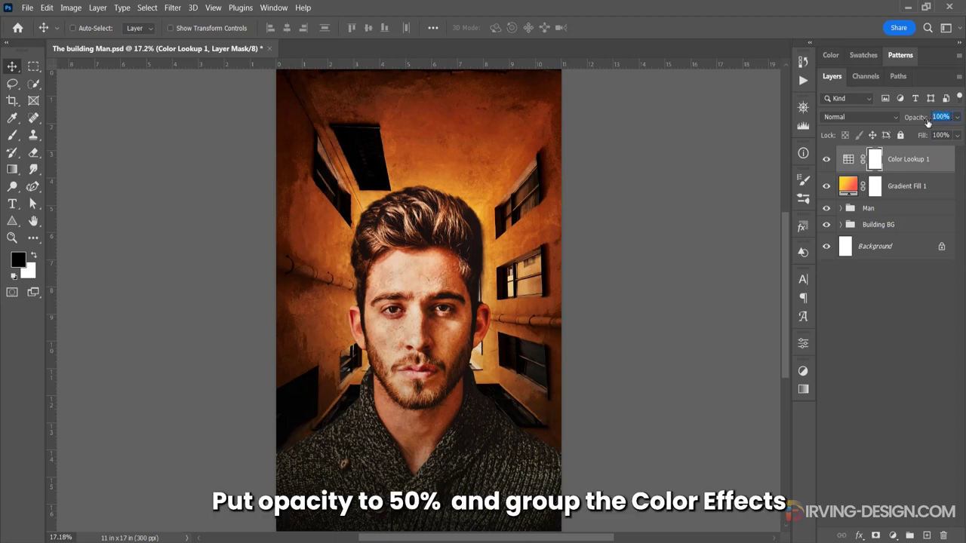
{"action": "type", "text": "50"}
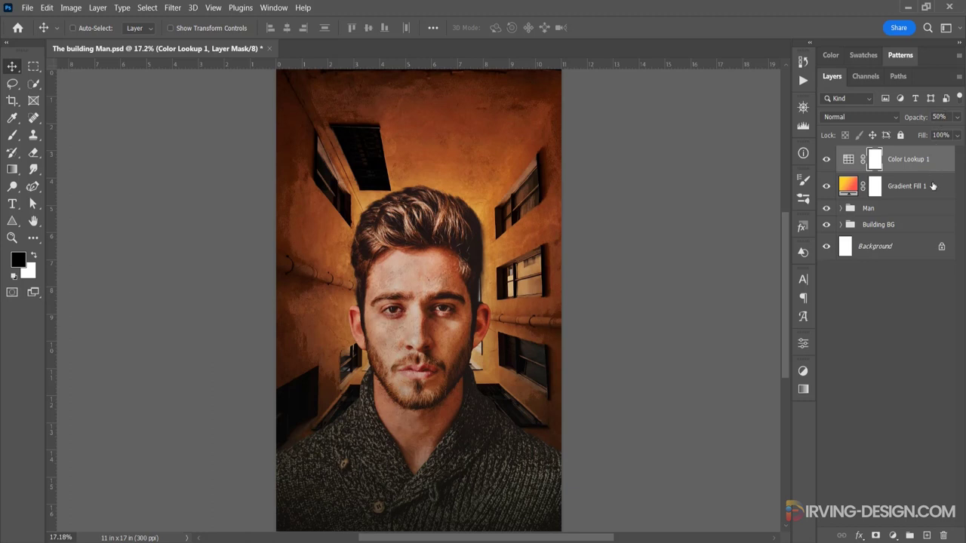
Step: Group Color Lookup 1 with Gradient Fill 1 as 'Color Effects', toggling it to compare
{"action": "left_click", "coordinate": [933, 190]}
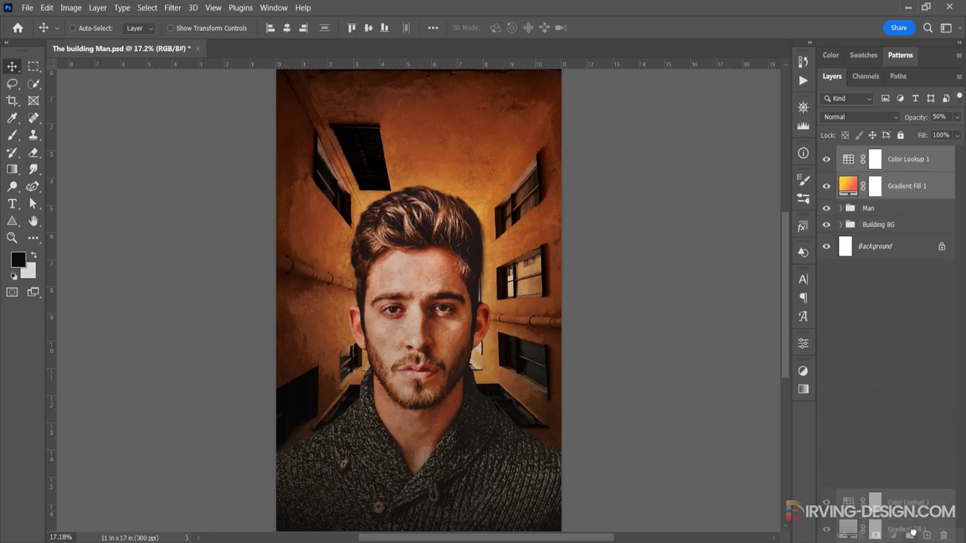
{"action": "left_click_drag", "start_coordinate": [920, 170], "coordinate": [910, 534]}
{"action": "double_click", "coordinate": [873, 154]}
{"action": "type", "text": "Color Effect"}
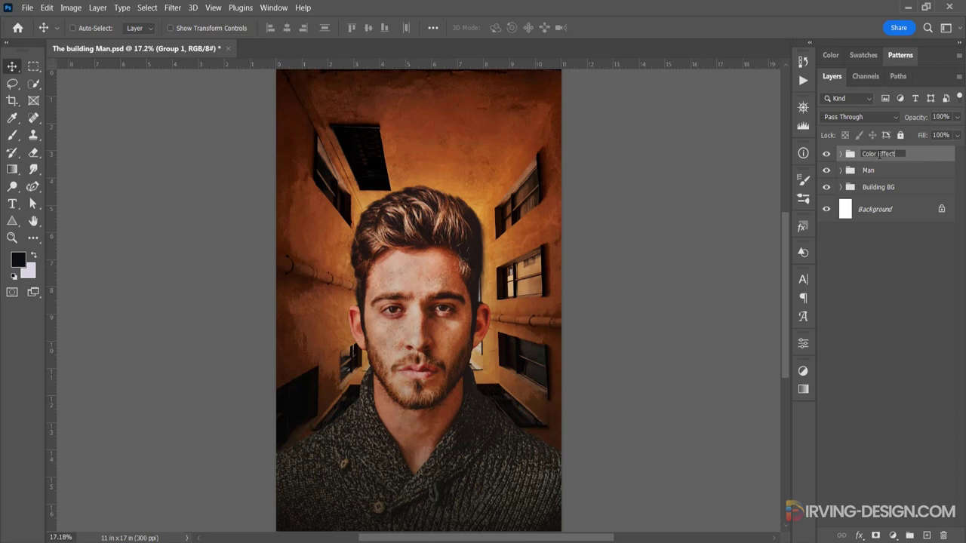
{"action": "type", "text": "s"}
{"action": "key", "text": "Return"}
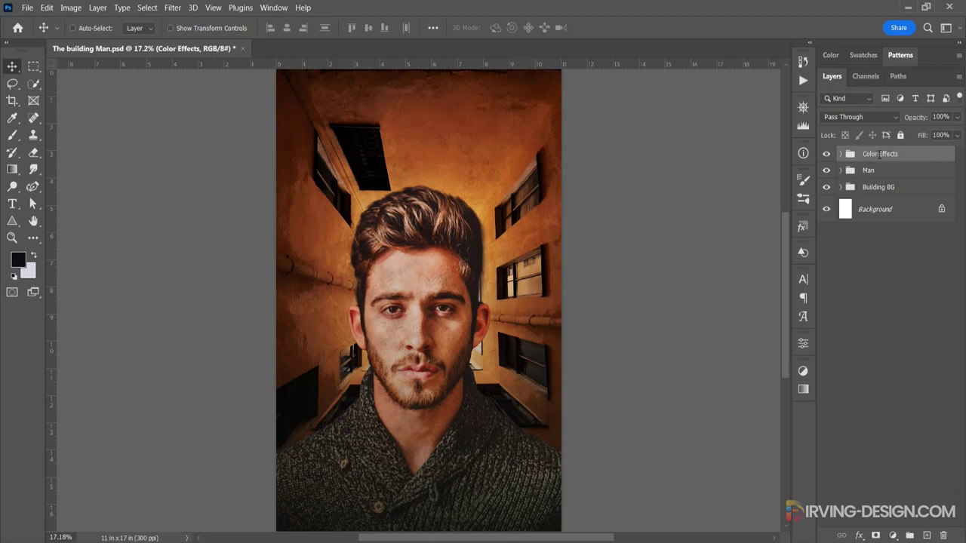
{"action": "left_click", "coordinate": [827, 154]}
Step: Replace the placeholder headline near the top with the text 'THE BUILDING MAN'
{"action": "left_click", "coordinate": [827, 153]}
{"action": "left_click", "coordinate": [12, 203]}
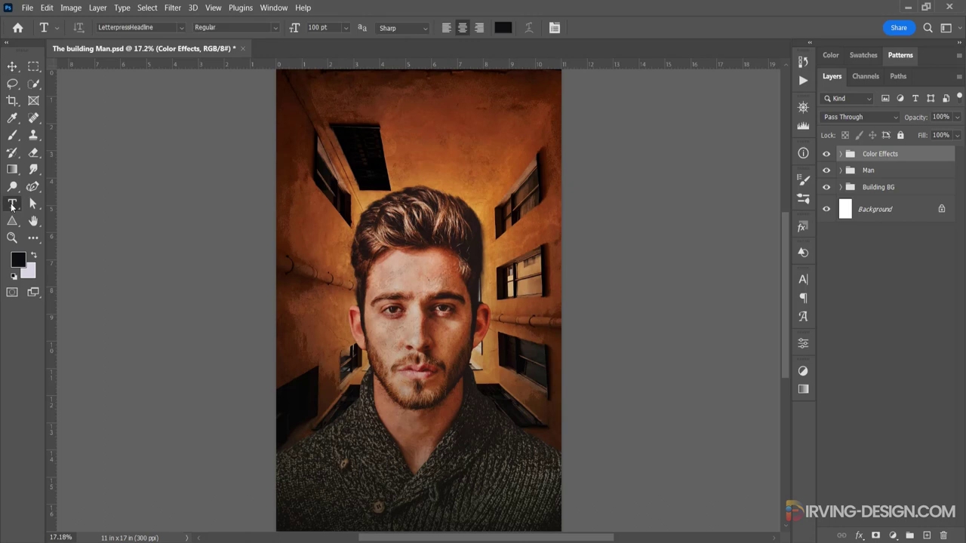
{"action": "left_click", "coordinate": [312, 98]}
{"action": "left_click_drag", "start_coordinate": [411, 160], "coordinate": [428, 160]}
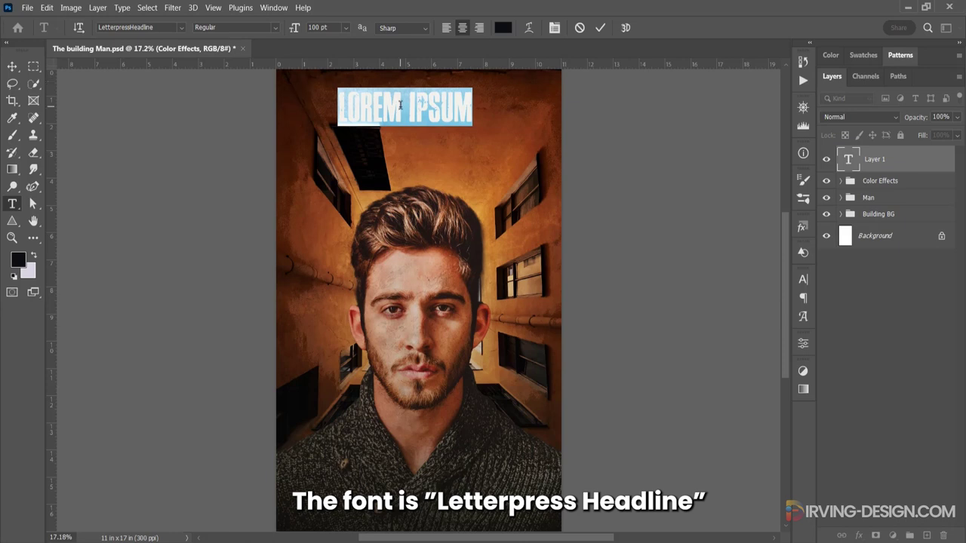
{"action": "key", "text": "BackSpace"}
{"action": "type", "text": "THE"}
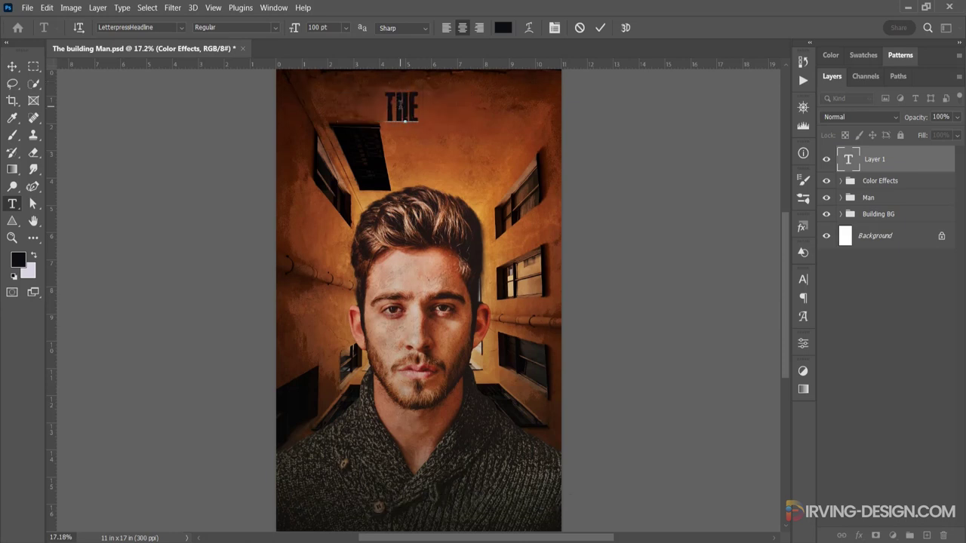
{"action": "type", "text": " BUILDING"}
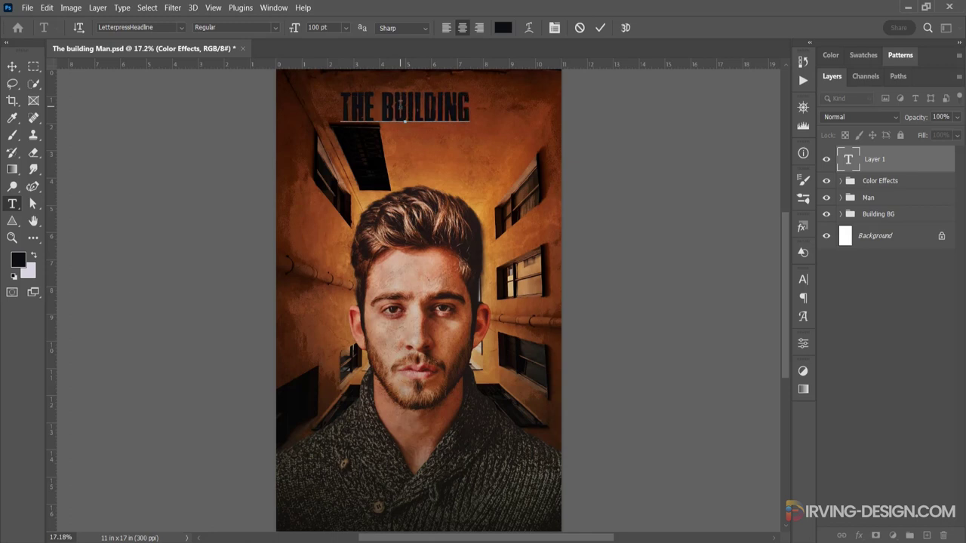
{"action": "type", "text": " MAN"}
{"action": "key", "text": "ctrl+Return"}
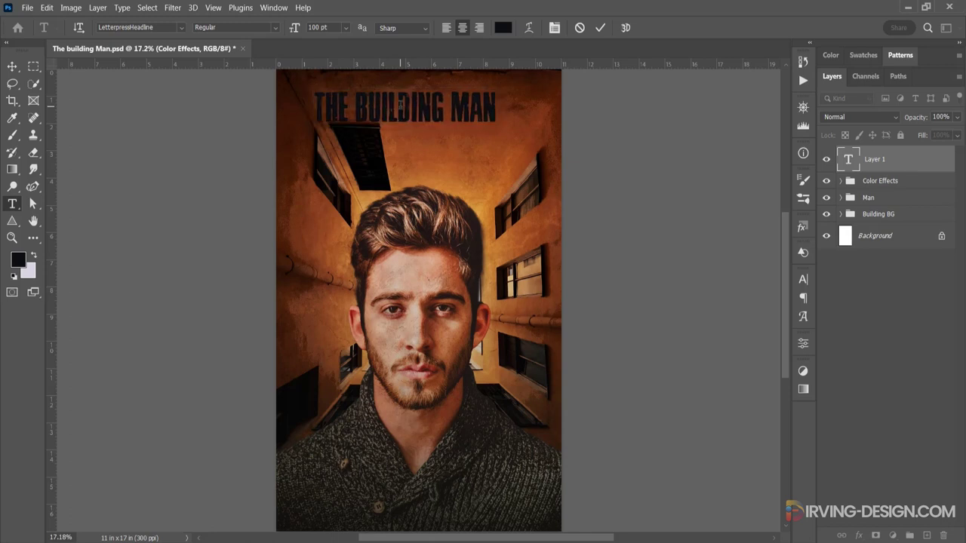
Step: Shift the headline slightly right and scale it up to about 130%
{"action": "key", "text": "v"}
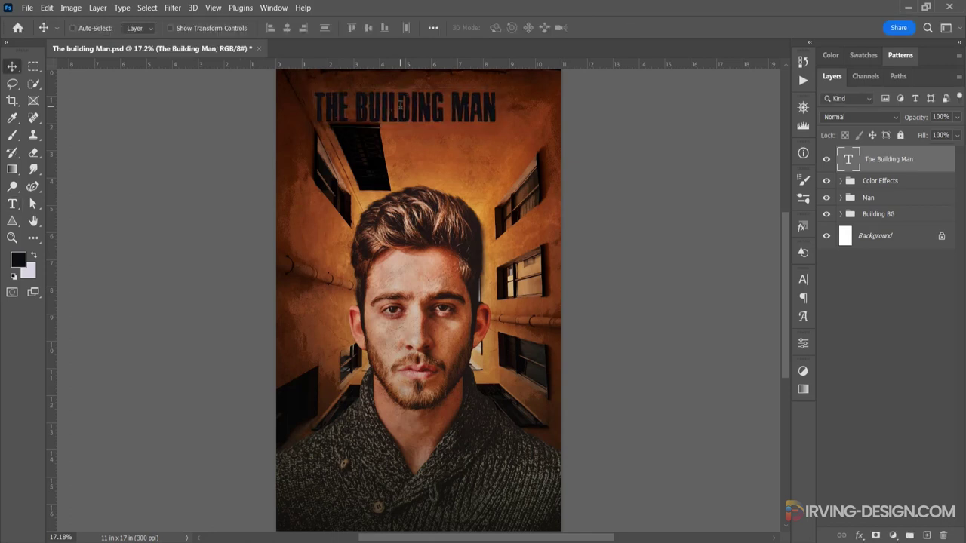
{"action": "left_click_drag", "start_coordinate": [407, 114], "coordinate": [421, 113]}
{"action": "key", "text": "ctrl+t"}
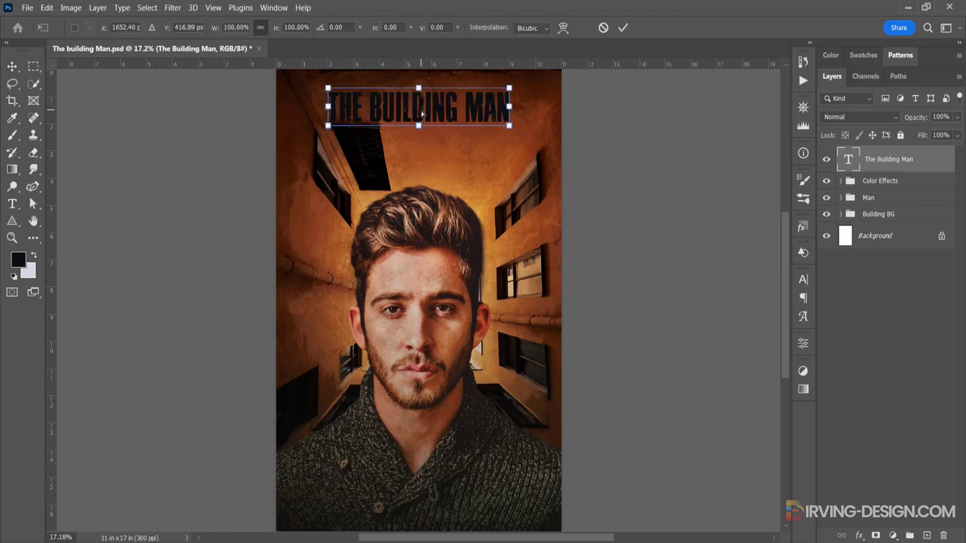
{"action": "left_click_drag", "start_coordinate": [510, 129], "coordinate": [537, 143]}
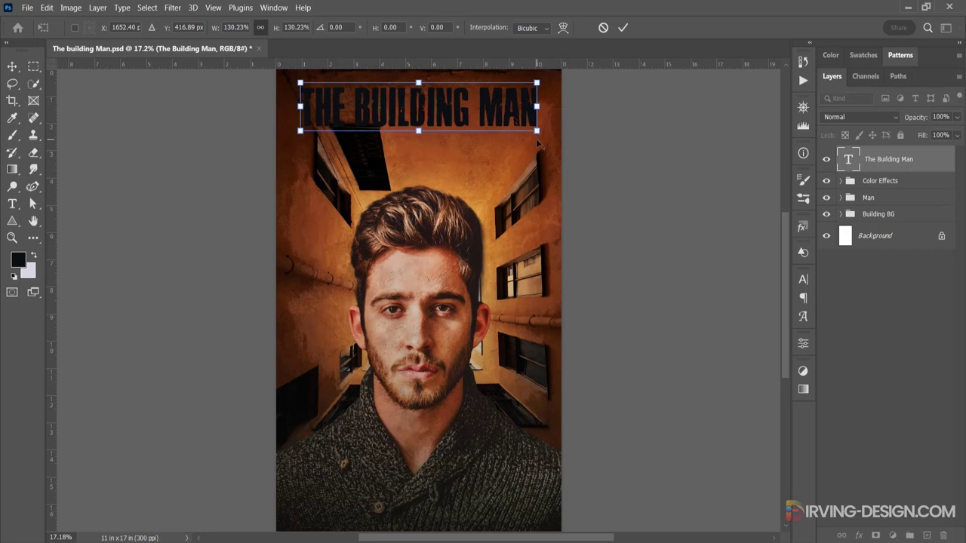
{"action": "left_click", "coordinate": [623, 27]}
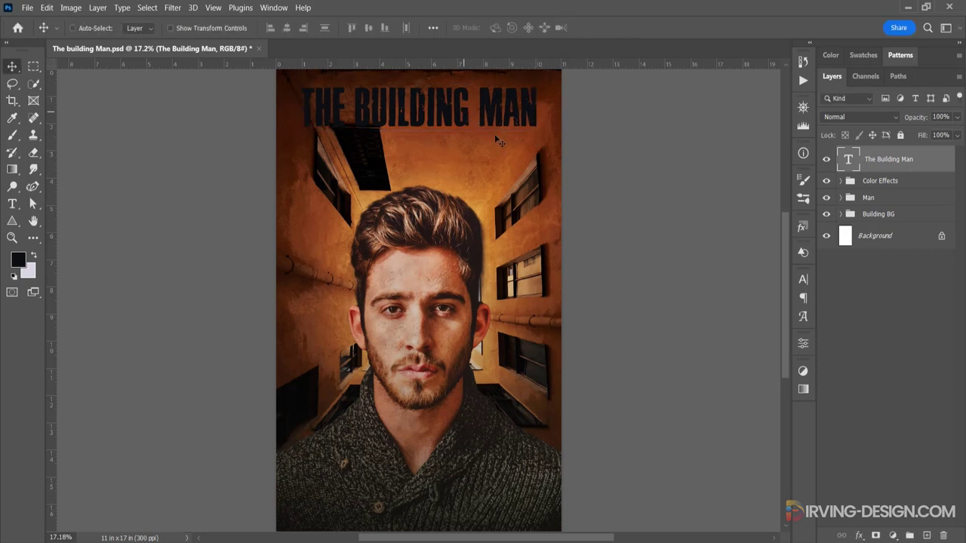
{"action": "left_click", "coordinate": [803, 279]}
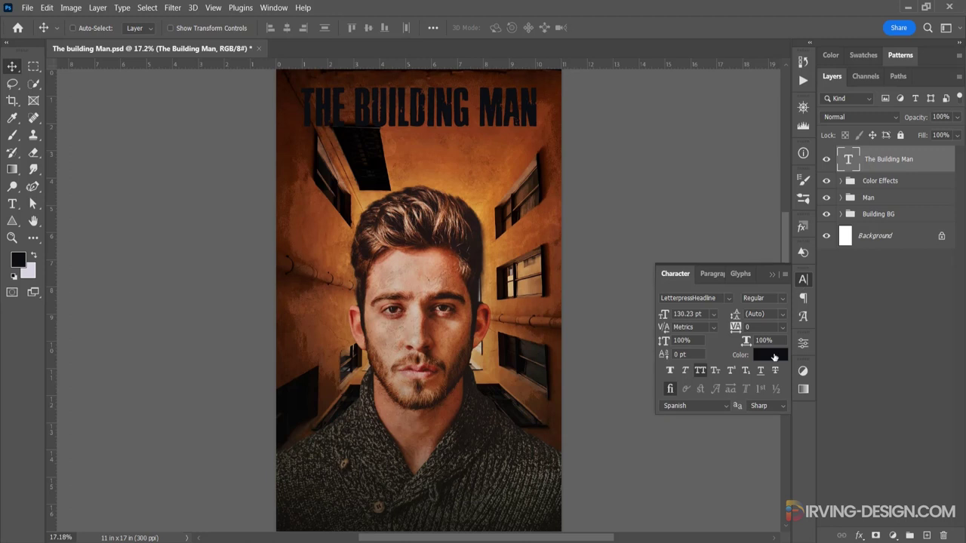
Step: Colour the word THE white (ffffff)
{"action": "double_click", "coordinate": [497, 120]}
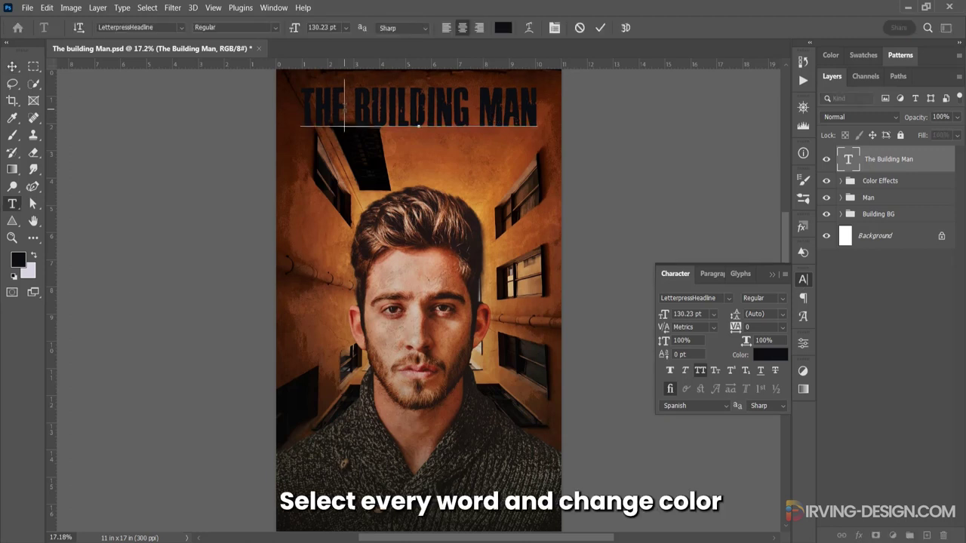
{"action": "left_click_drag", "start_coordinate": [345, 105], "coordinate": [302, 106]}
{"action": "left_click", "coordinate": [765, 355]}
{"action": "type", "text": "ffffff"}
{"action": "left_click", "coordinate": [902, 239]}
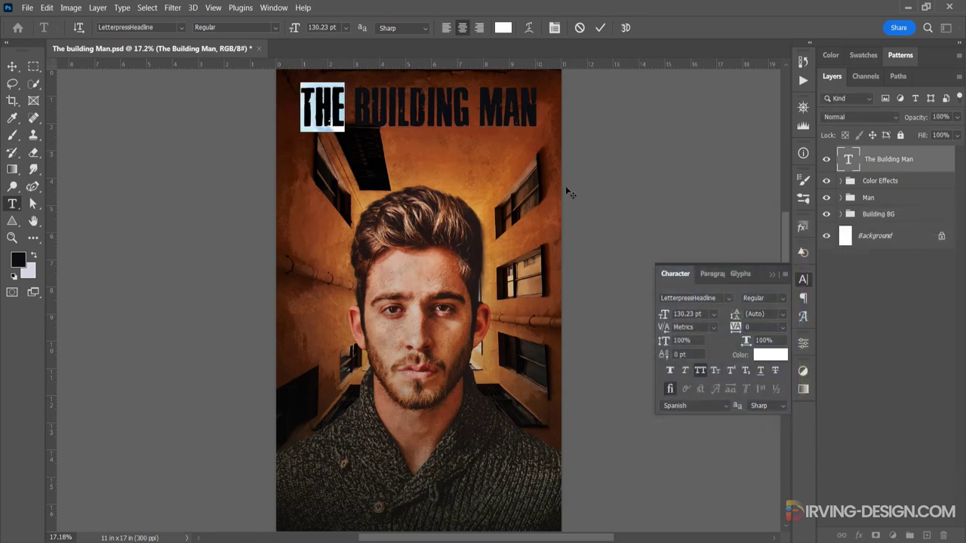
Step: Colour the word BUILDING yellow (ffea00)
{"action": "left_click_drag", "start_coordinate": [470, 110], "coordinate": [358, 110]}
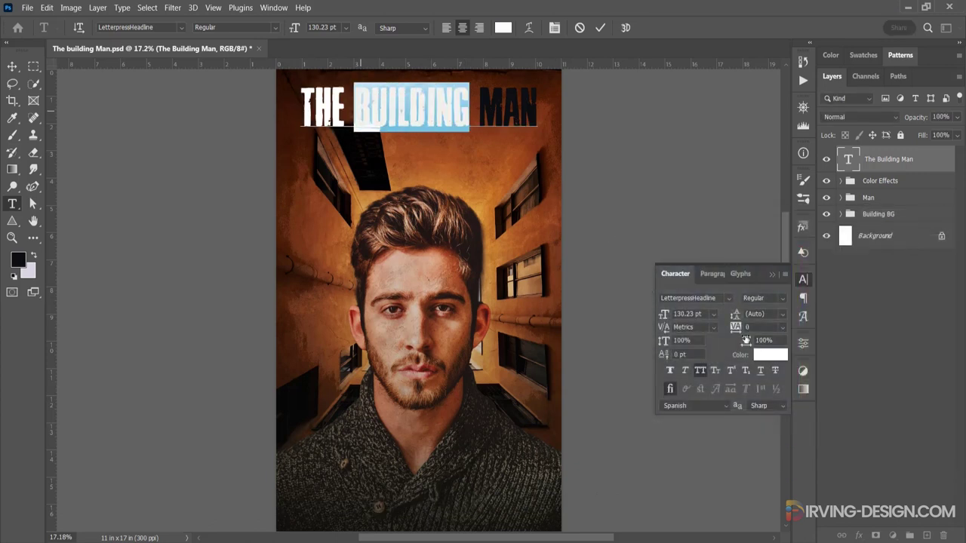
{"action": "left_click", "coordinate": [769, 354]}
{"action": "left_click_drag", "start_coordinate": [802, 357], "coordinate": [807, 391]}
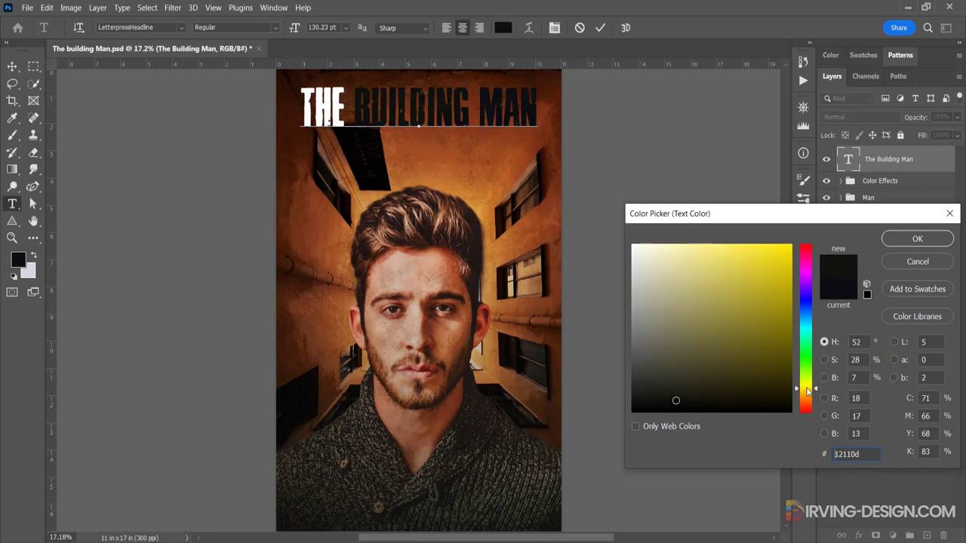
{"action": "type", "text": "fffc00"}
{"action": "left_click_drag", "start_coordinate": [812, 385], "coordinate": [816, 389]}
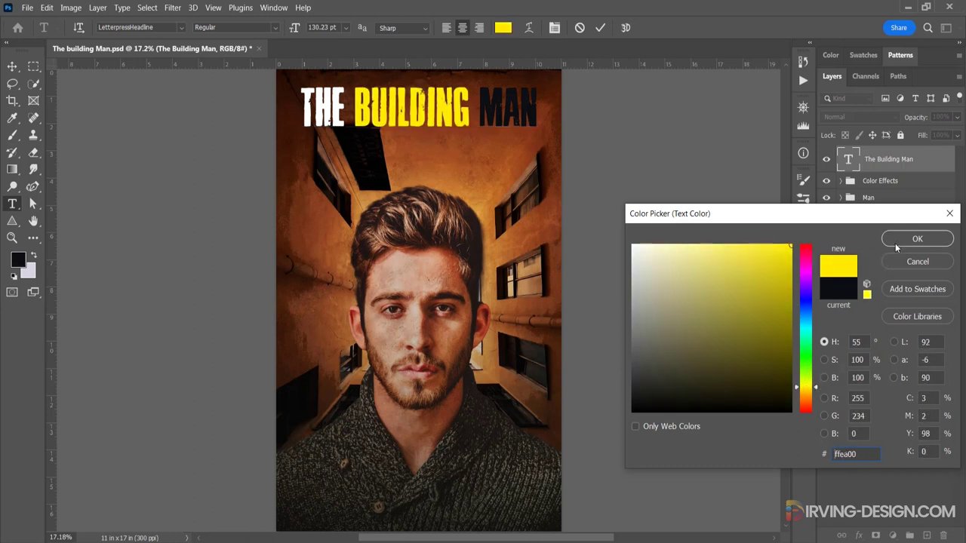
{"action": "left_click", "coordinate": [895, 243]}
Step: Colour the word MAN bright red (ff0000) and commit the title edit
{"action": "left_click_drag", "start_coordinate": [537, 108], "coordinate": [485, 108]}
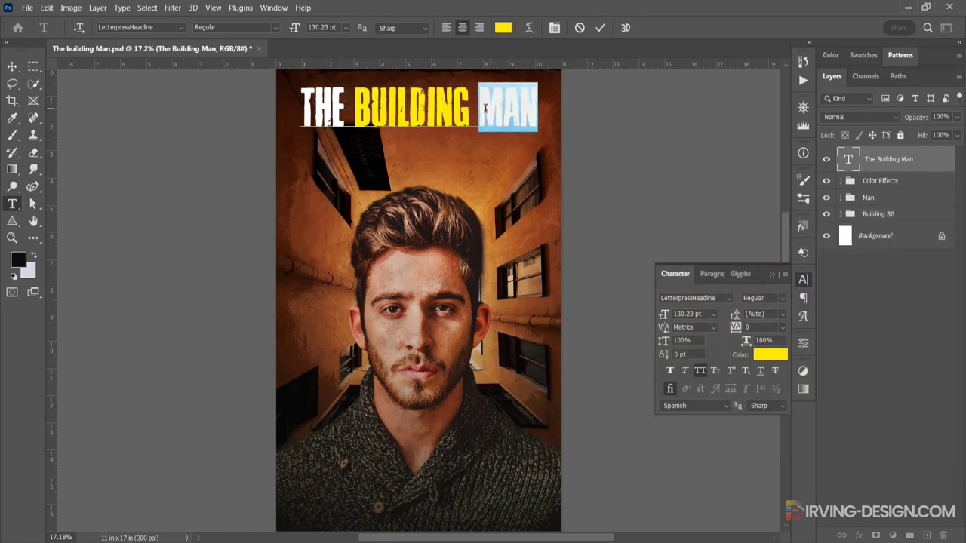
{"action": "left_click", "coordinate": [768, 354]}
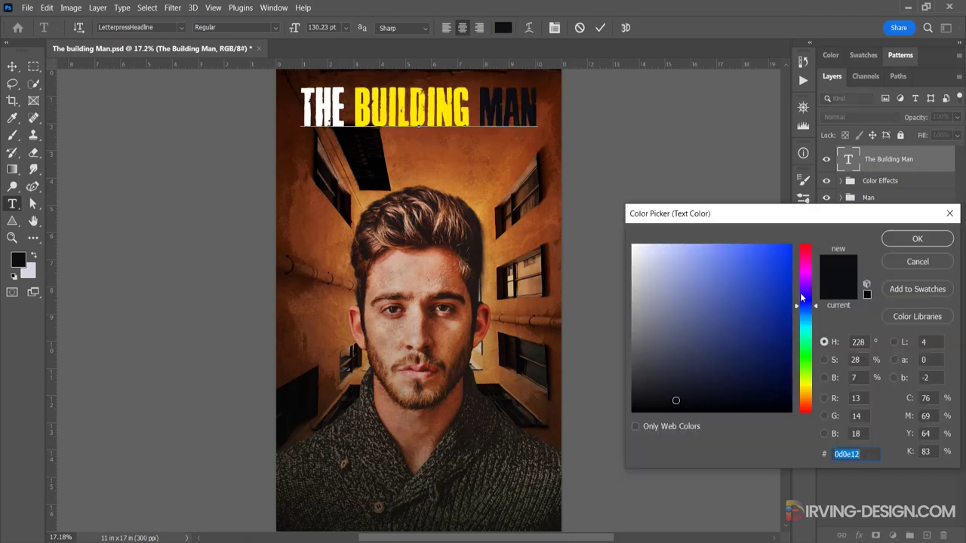
{"action": "left_click", "coordinate": [806, 245]}
{"action": "left_click_drag", "start_coordinate": [787, 243], "coordinate": [771, 235]}
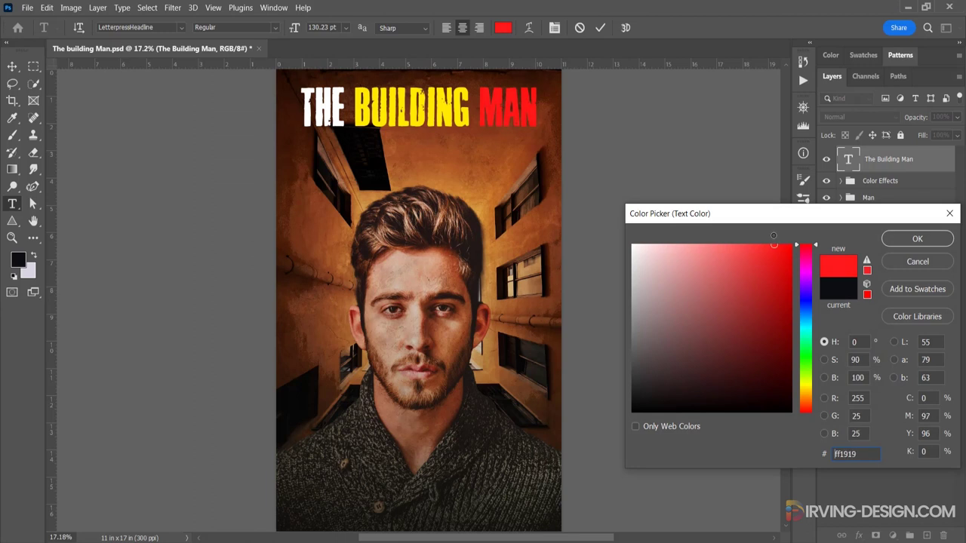
{"action": "type", "text": "e00000"}
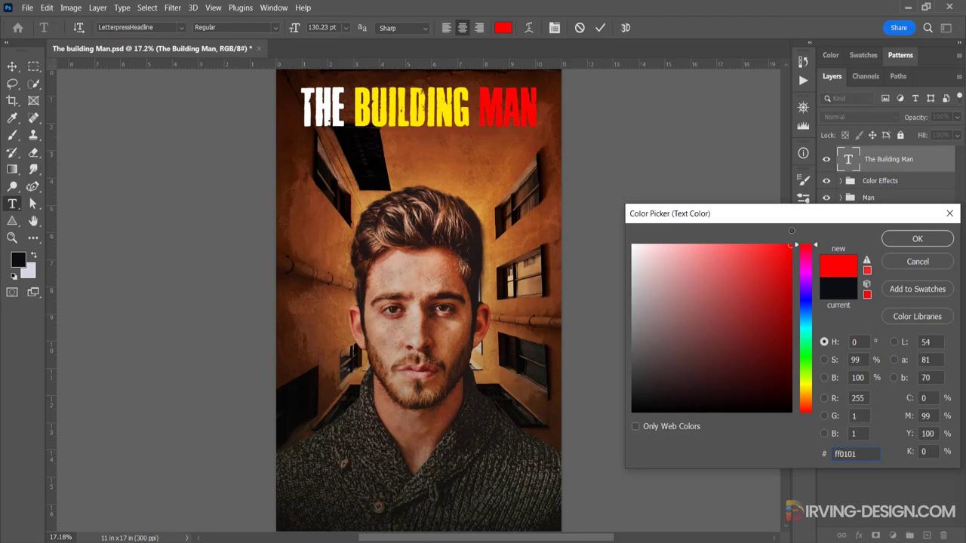
{"action": "left_click", "coordinate": [794, 238]}
{"action": "left_click", "coordinate": [892, 240]}
{"action": "left_click", "coordinate": [600, 27]}
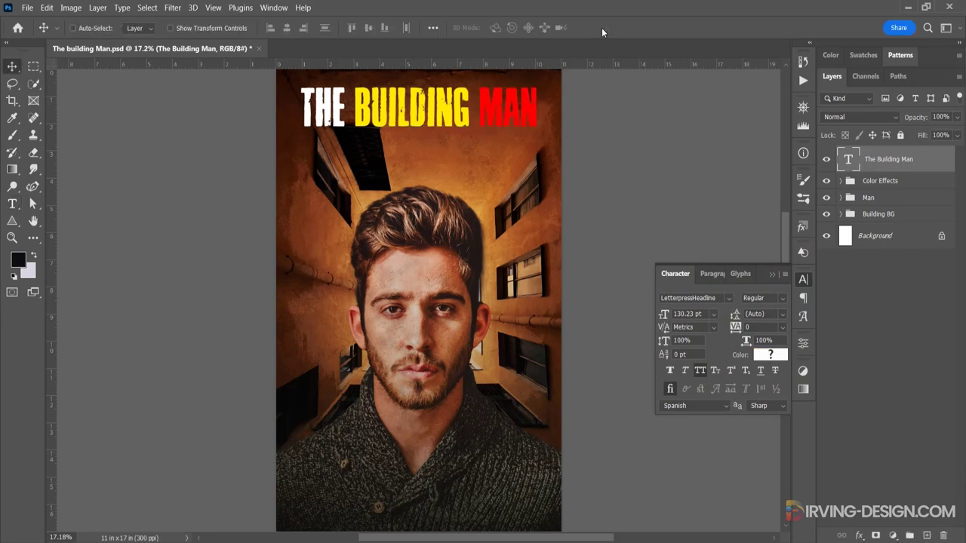
Step: Apply a Normal-blend drop shadow to the title: angle 67°, distance 23 px, size 0
{"action": "double_click", "coordinate": [931, 163]}
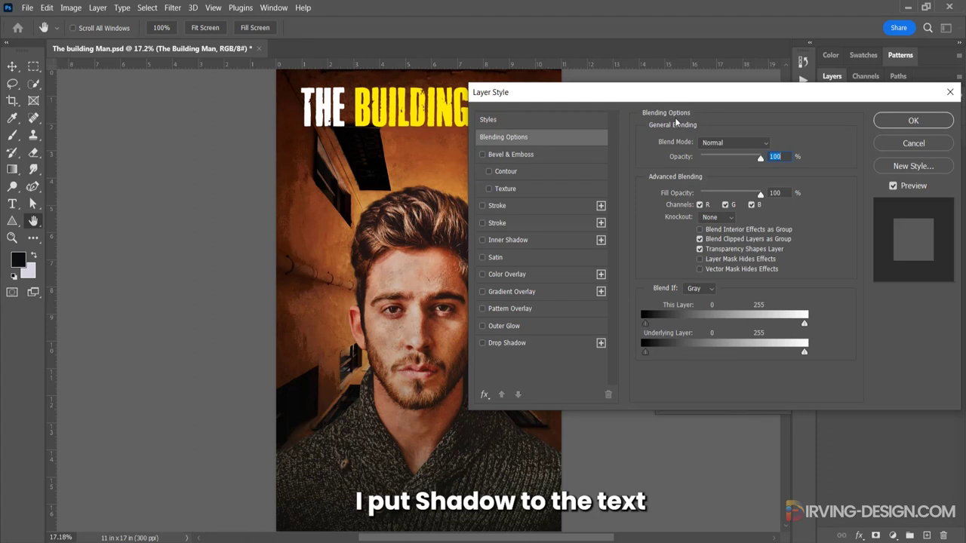
{"action": "left_click", "coordinate": [483, 343]}
{"action": "left_click_drag", "start_coordinate": [544, 96], "coordinate": [635, 72]}
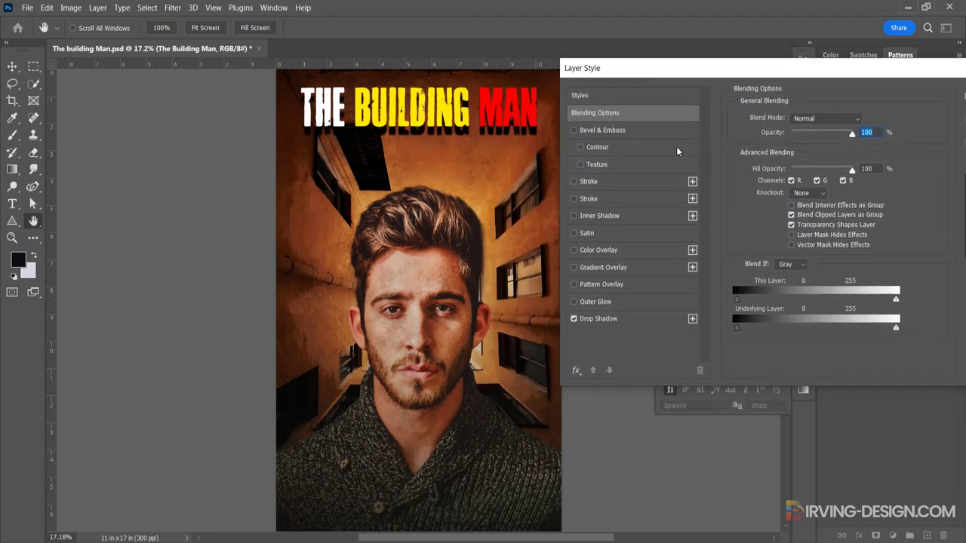
{"action": "left_click", "coordinate": [615, 320]}
{"action": "left_click_drag", "start_coordinate": [824, 179], "coordinate": [802, 178]}
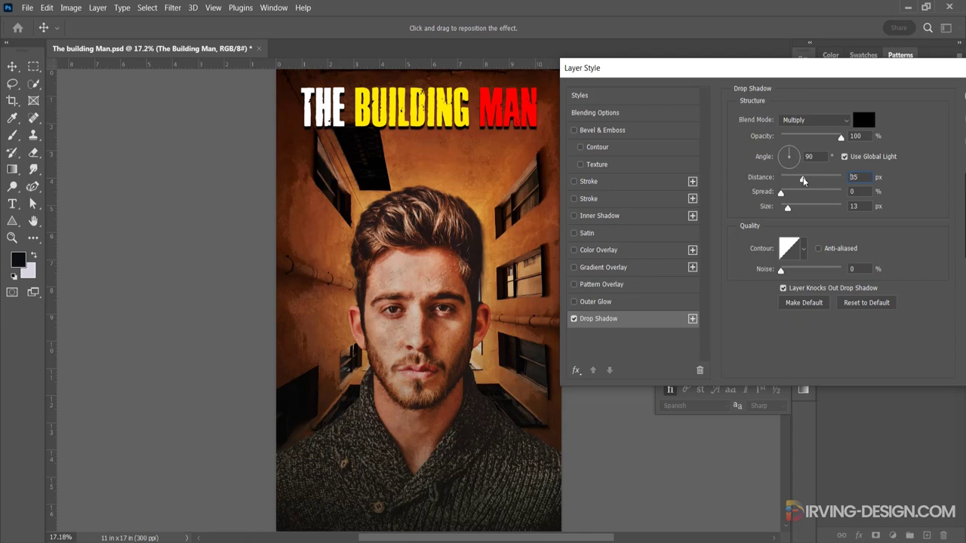
{"action": "left_click_drag", "start_coordinate": [788, 209], "coordinate": [793, 154]}
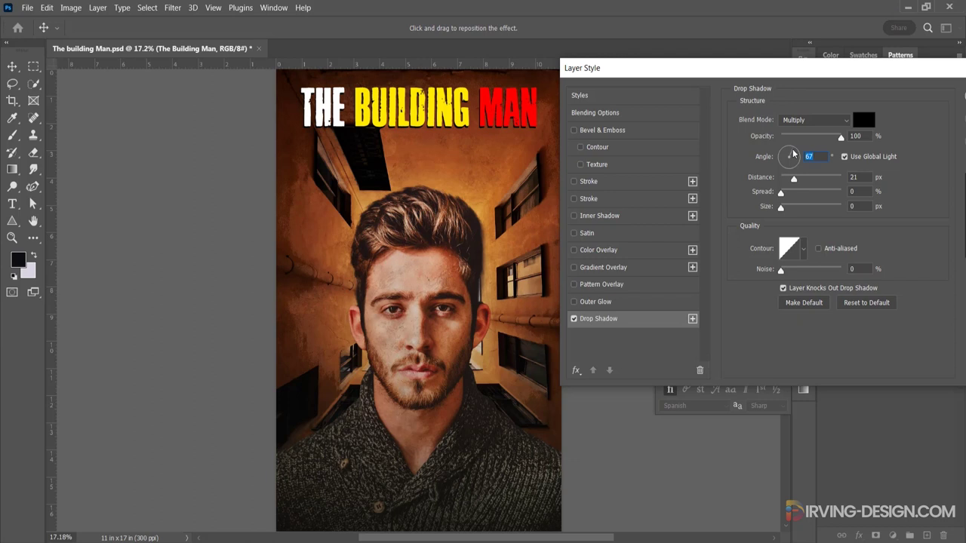
{"action": "left_click_drag", "start_coordinate": [793, 181], "coordinate": [797, 182]}
{"action": "left_click", "coordinate": [840, 121]}
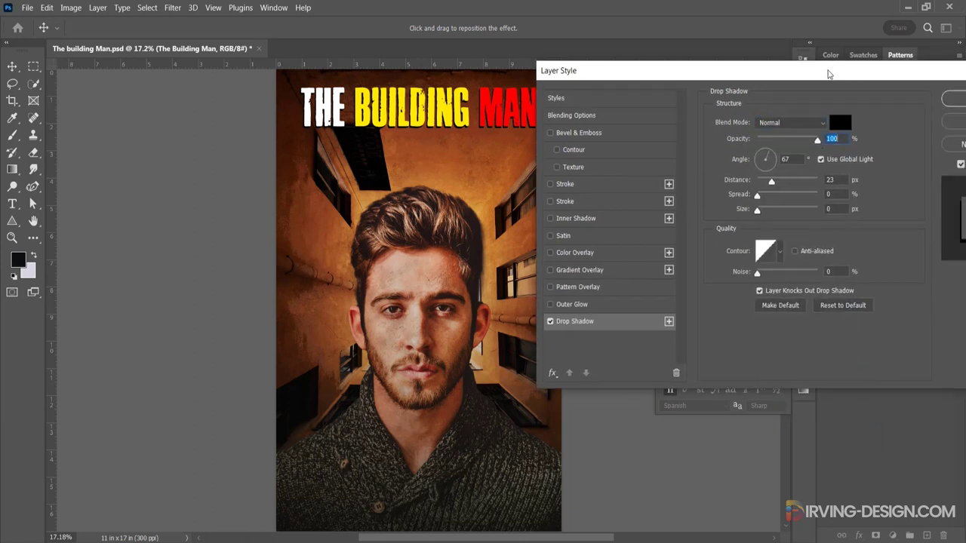
{"action": "left_click_drag", "start_coordinate": [849, 76], "coordinate": [689, 110]}
{"action": "left_click", "coordinate": [834, 133]}
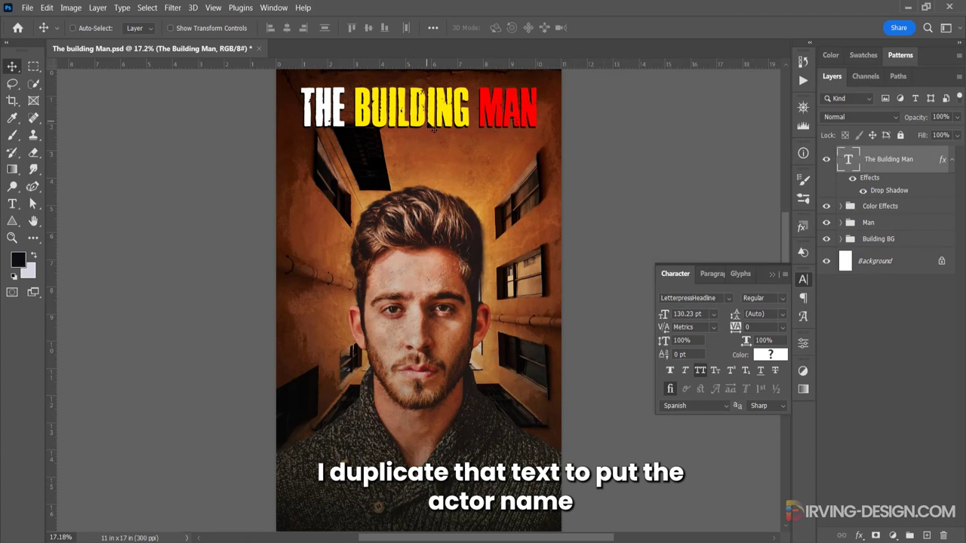
Step: Add the text 'SCOTT BULLOCK' on a new line below the title
{"action": "left_click", "coordinate": [12, 204]}
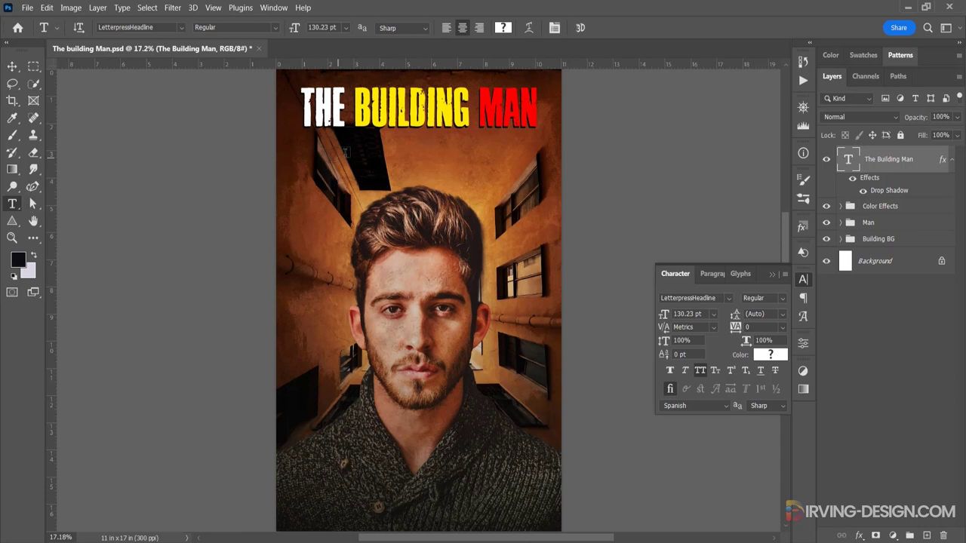
{"action": "left_click", "coordinate": [688, 314]}
{"action": "type", "text": "100"}
{"action": "left_click", "coordinate": [355, 147]}
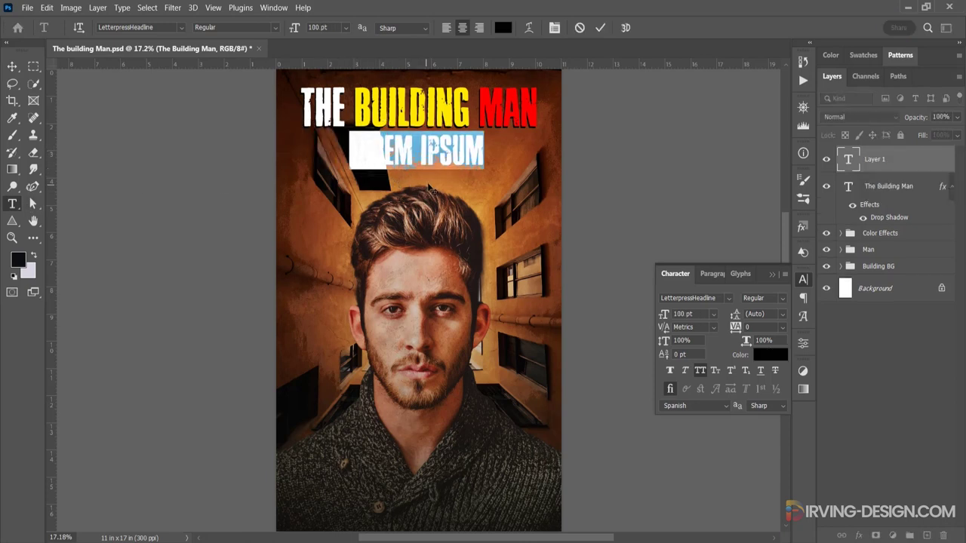
{"action": "type", "text": "SCOTT BU"}
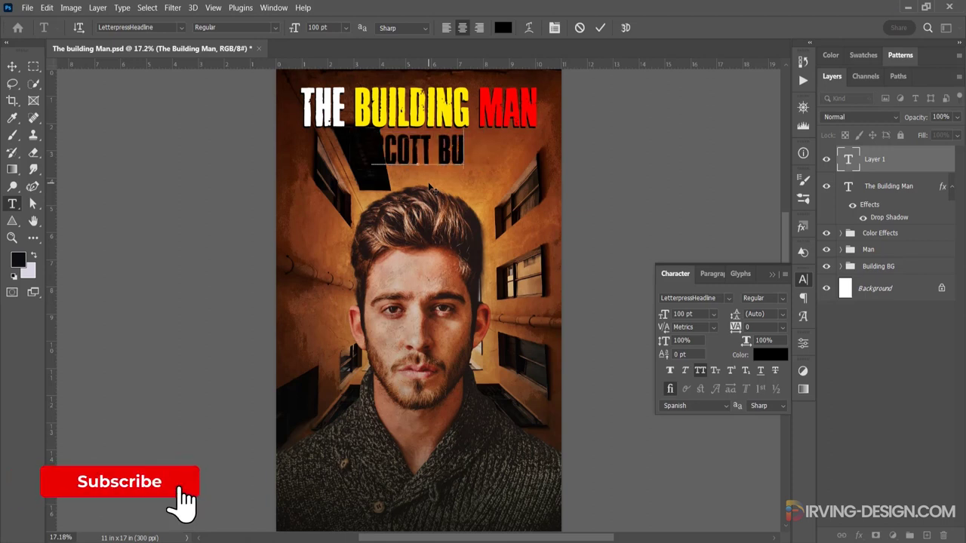
{"action": "type", "text": "LLOCK"}
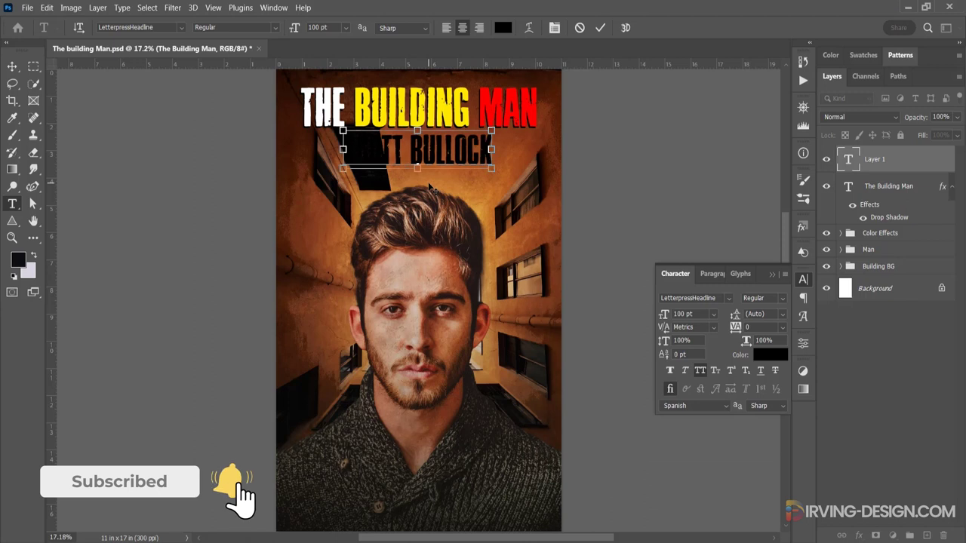
{"action": "key", "text": "ctrl+Return"}
{"action": "key", "text": "v"}
{"action": "left_click_drag", "start_coordinate": [430, 152], "coordinate": [431, 152]}
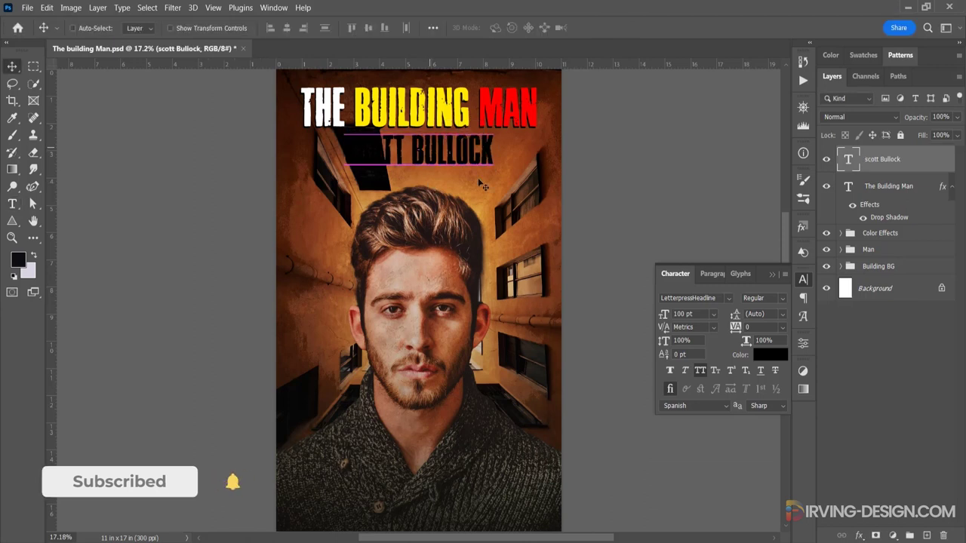
{"action": "left_click", "coordinate": [769, 355]}
{"action": "type", "text": "ffffff"}
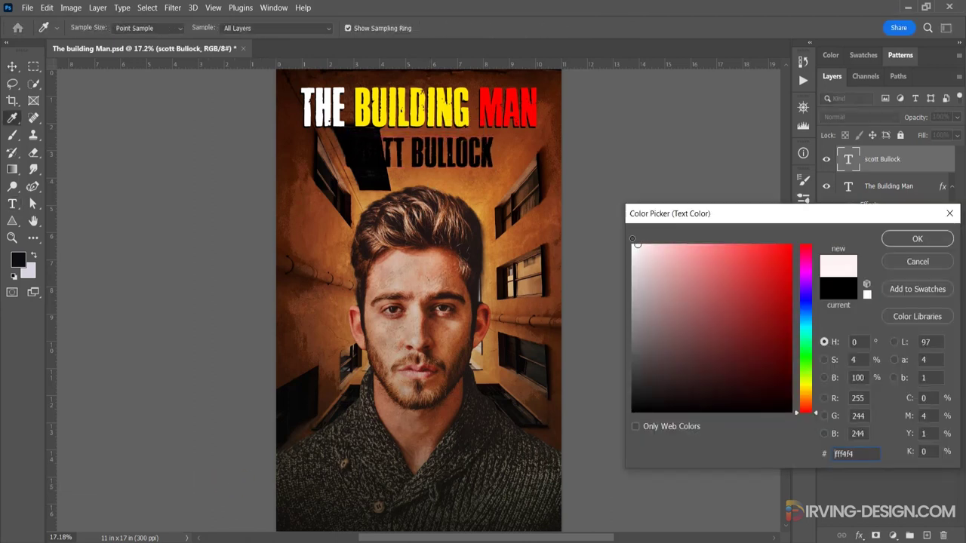
{"action": "left_click", "coordinate": [908, 239]}
{"action": "mouse_move", "coordinate": [433, 162]}
{"action": "left_mouse_down"}
{"action": "mouse_move", "coordinate": [433, 153]}
{"action": "mouse_move", "coordinate": [432, 165]}
{"action": "left_mouse_up"}
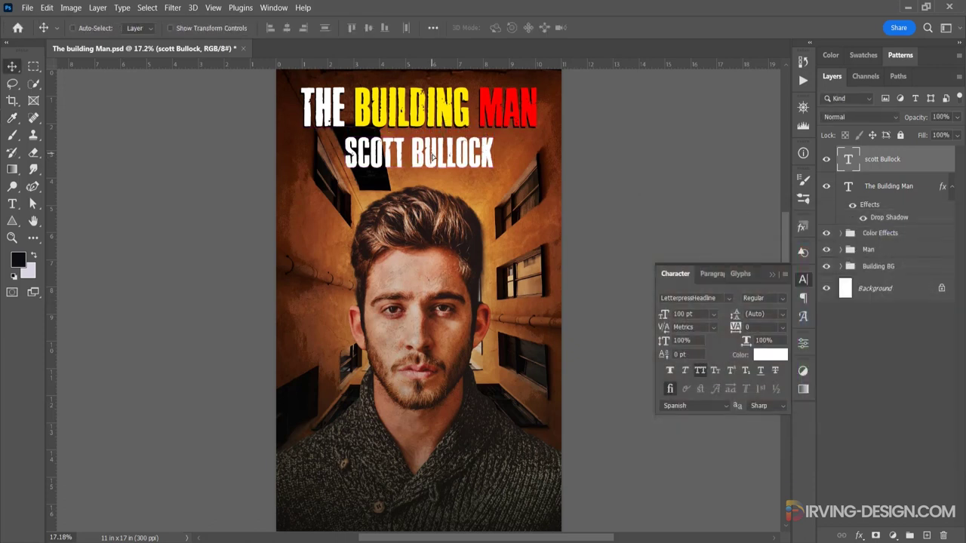
Step: Scale the name down to 64.14%, nudge it up, and select the whole canvas
{"action": "key", "text": "ctrl+t"}
{"action": "left_click_drag", "start_coordinate": [493, 170], "coordinate": [467, 162]}
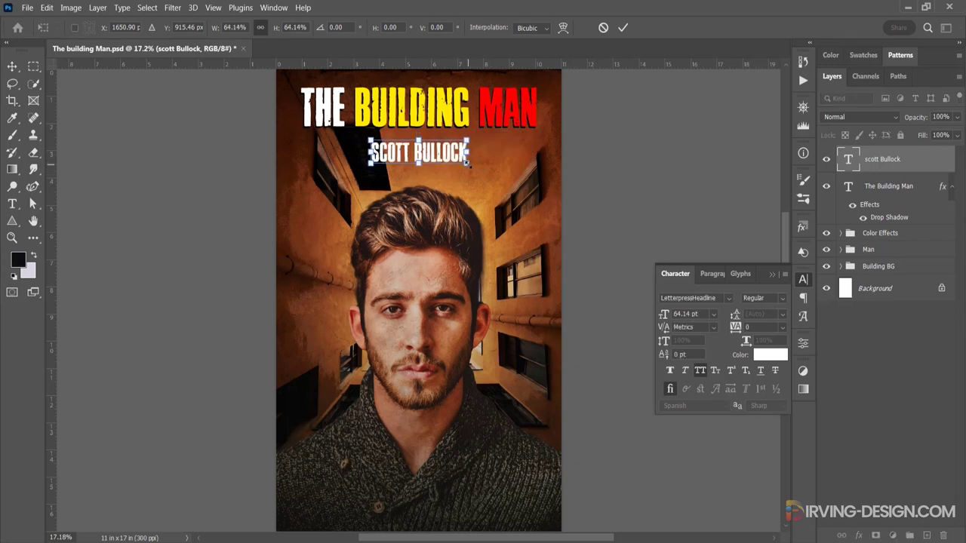
{"action": "key", "text": "Return"}
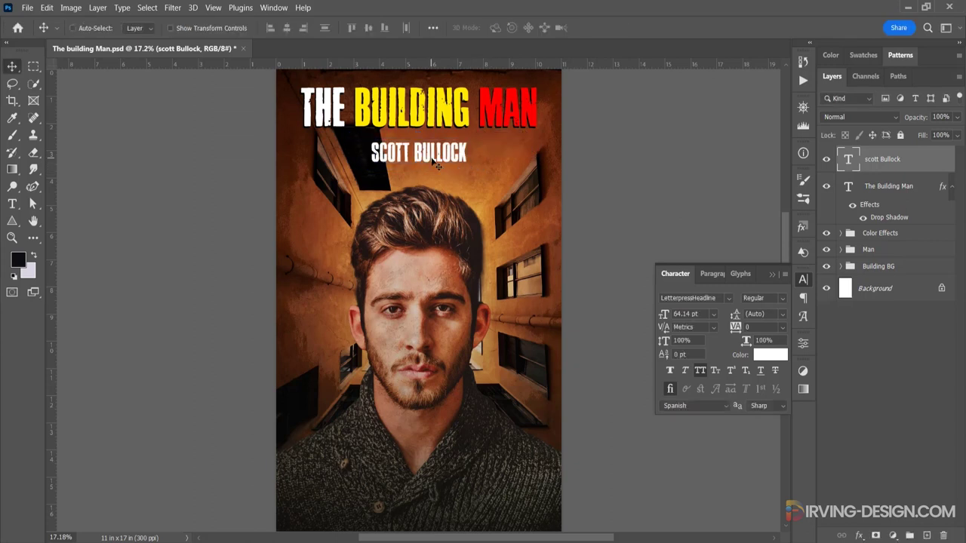
{"action": "key", "text": "shift+Up"}
{"action": "key", "text": "shift+Up"}
{"action": "key", "text": "shift+Up"}
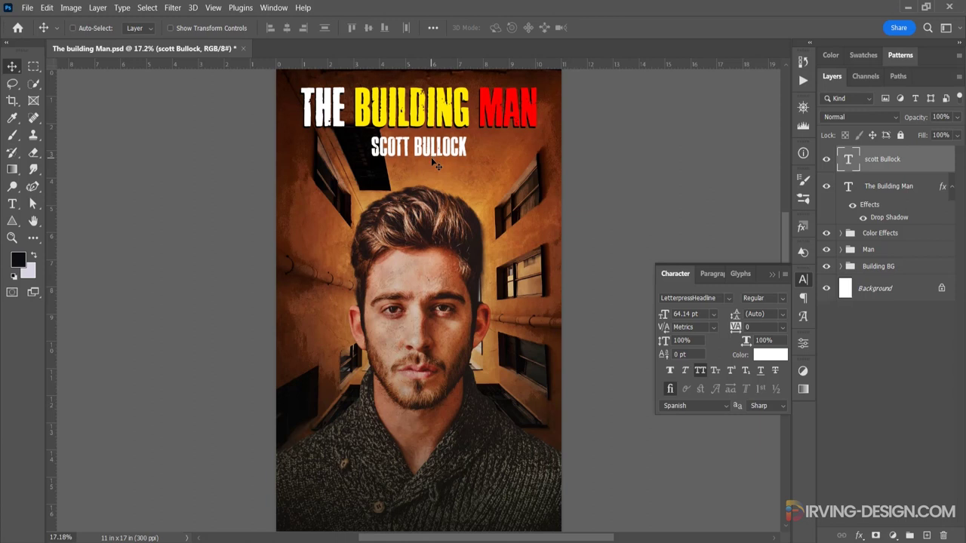
{"action": "key", "text": "ctrl"}
{"action": "key", "text": "ctrl+a"}
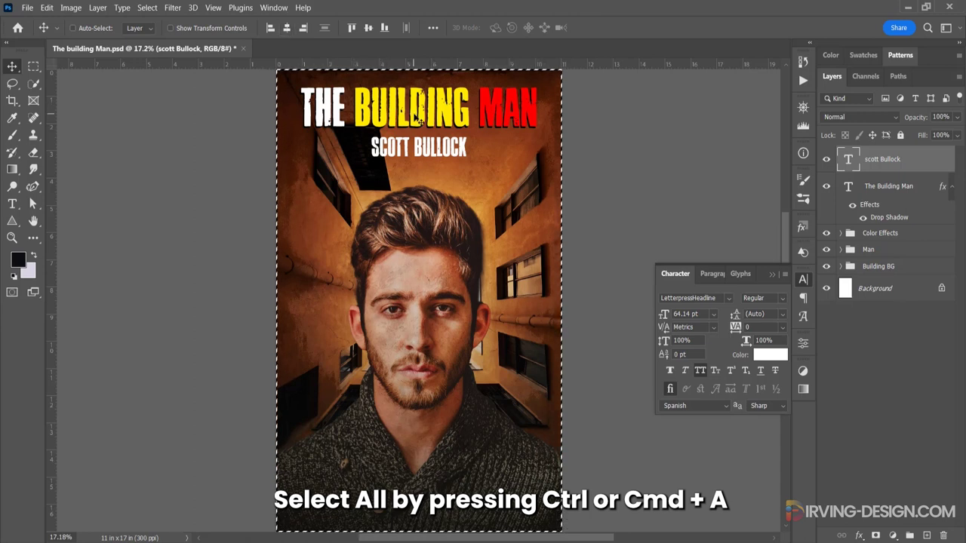
Step: Centre the title horizontally on the canvas, then deselect
{"action": "left_click", "coordinate": [888, 186]}
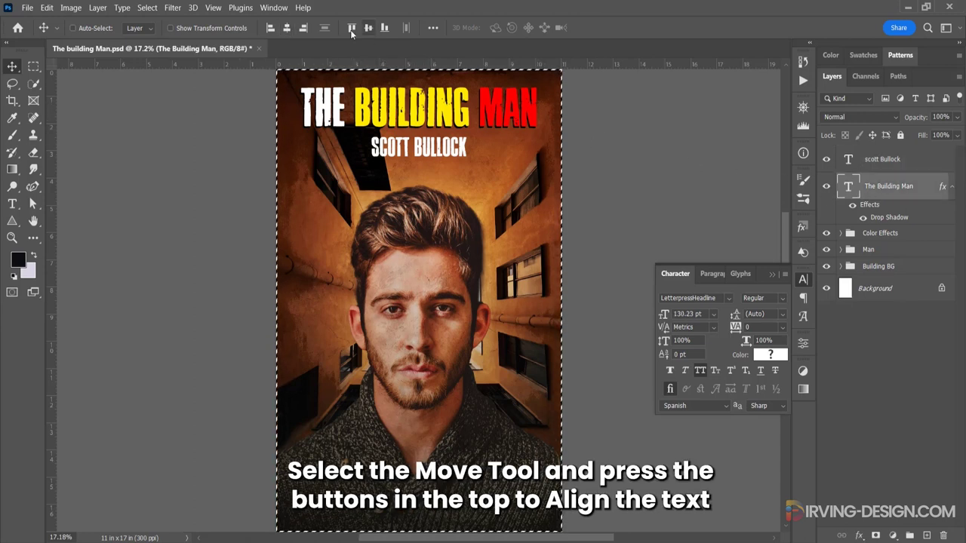
{"action": "left_click", "coordinate": [287, 28]}
{"action": "key", "text": "ctrl"}
{"action": "key", "text": "ctrl+d"}
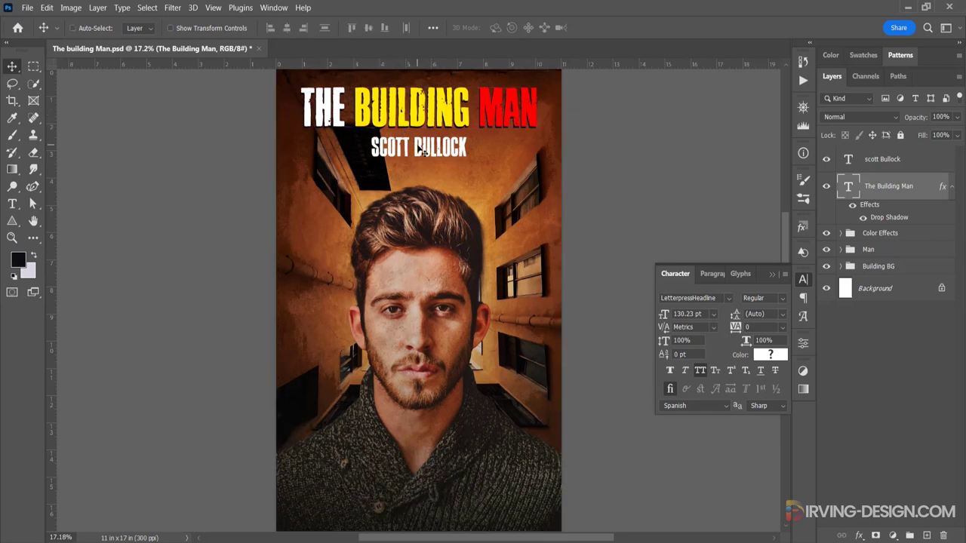
{"action": "key", "text": "alt+bracketright"}
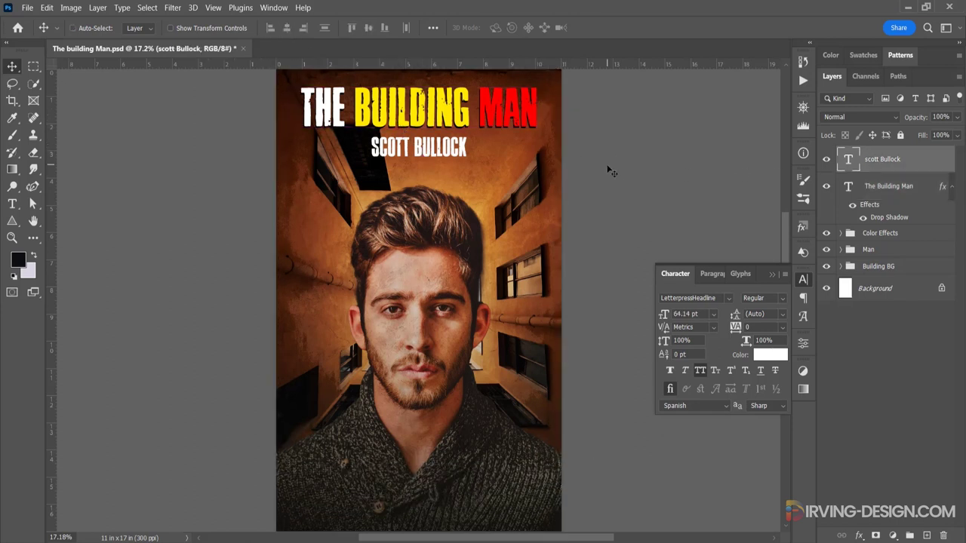
{"action": "key", "text": "ctrl+t"}
{"action": "left_click_drag", "start_coordinate": [466, 158], "coordinate": [461, 156]}
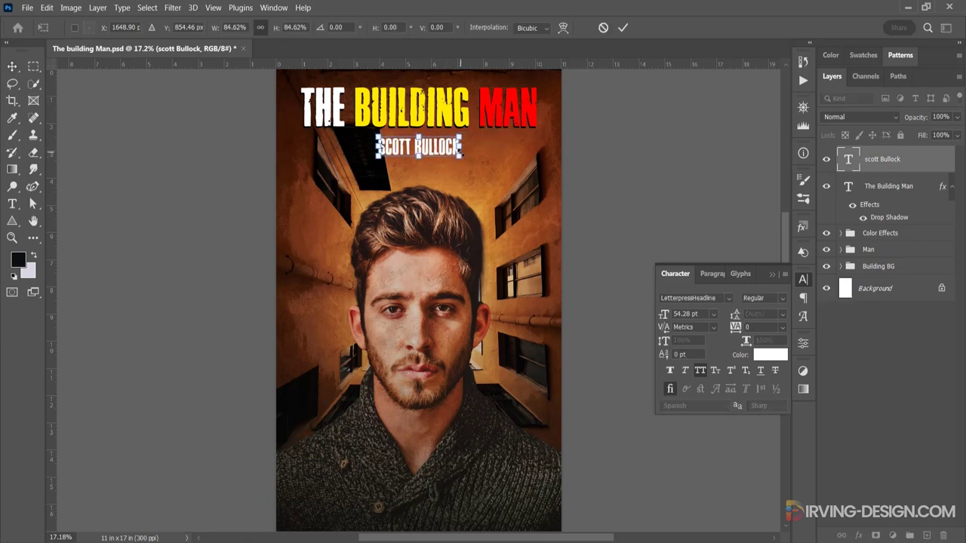
{"action": "key", "text": "Return"}
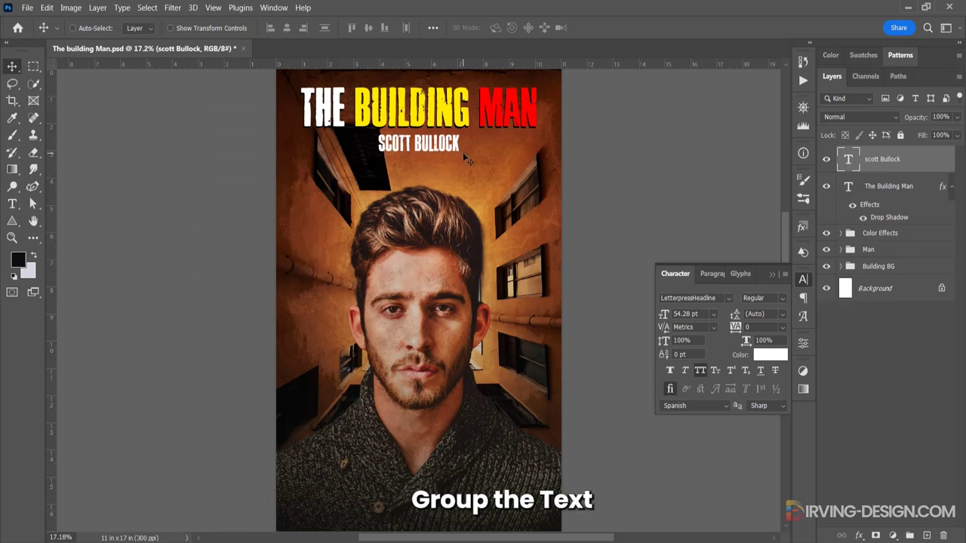
Step: Group the title and name layers into a new group named Text
{"action": "left_click", "coordinate": [906, 189], "text": "shift"}
{"action": "left_click_drag", "start_coordinate": [906, 189], "coordinate": [909, 535]}
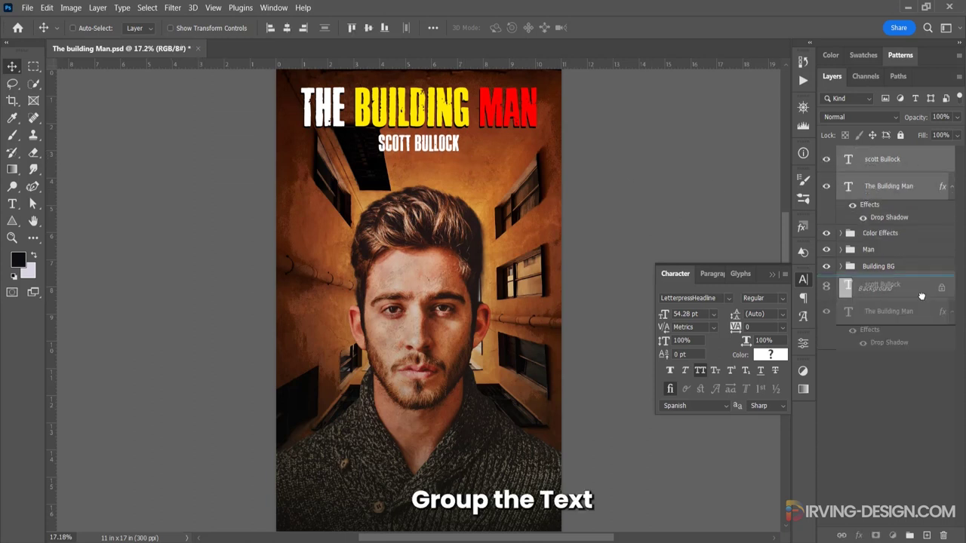
{"action": "double_click", "coordinate": [874, 154]}
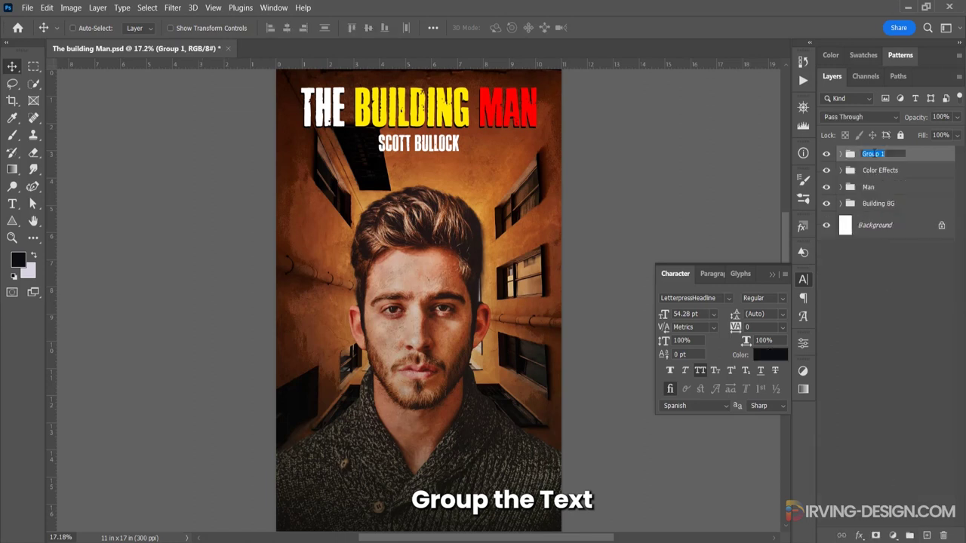
{"action": "type", "text": "Text"}
{"action": "key", "text": "Return"}
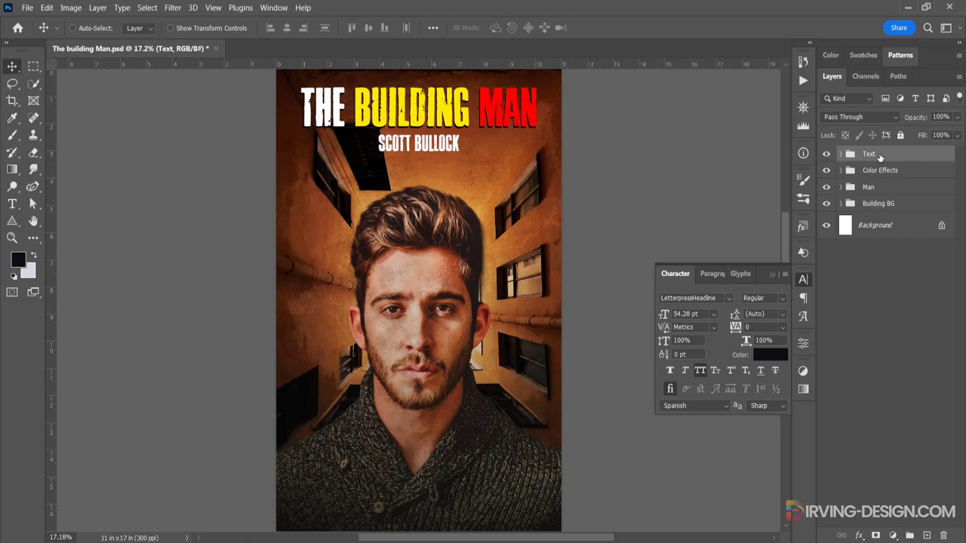
Step: Select the Color Effects, Man and Building BG groups together
{"action": "left_click", "coordinate": [885, 173]}
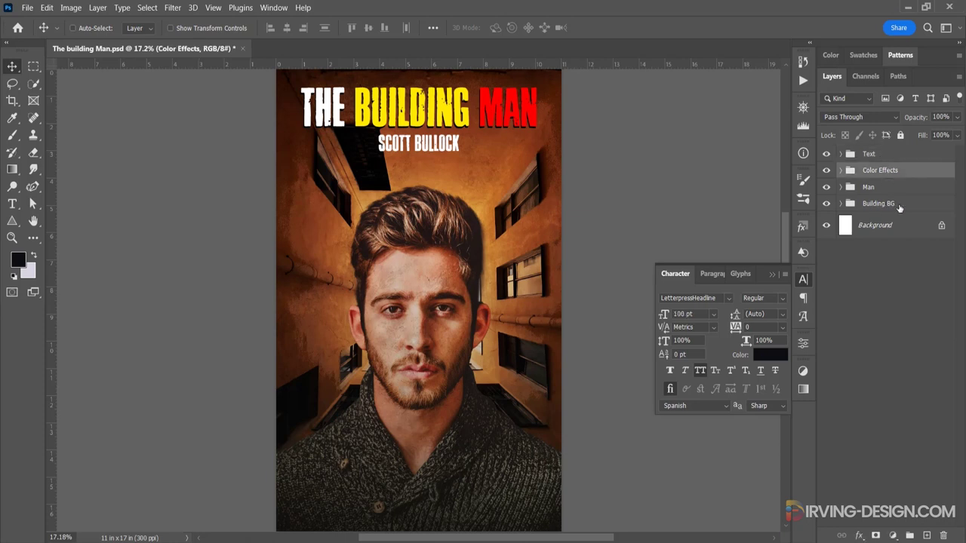
{"action": "left_click", "coordinate": [904, 209], "text": "shift"}
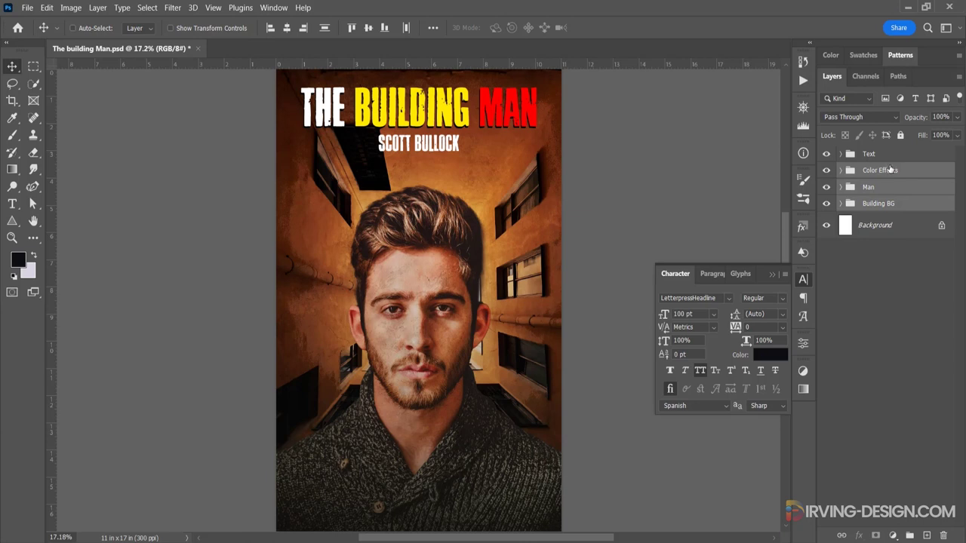
{"action": "key", "text": "ctrl"}
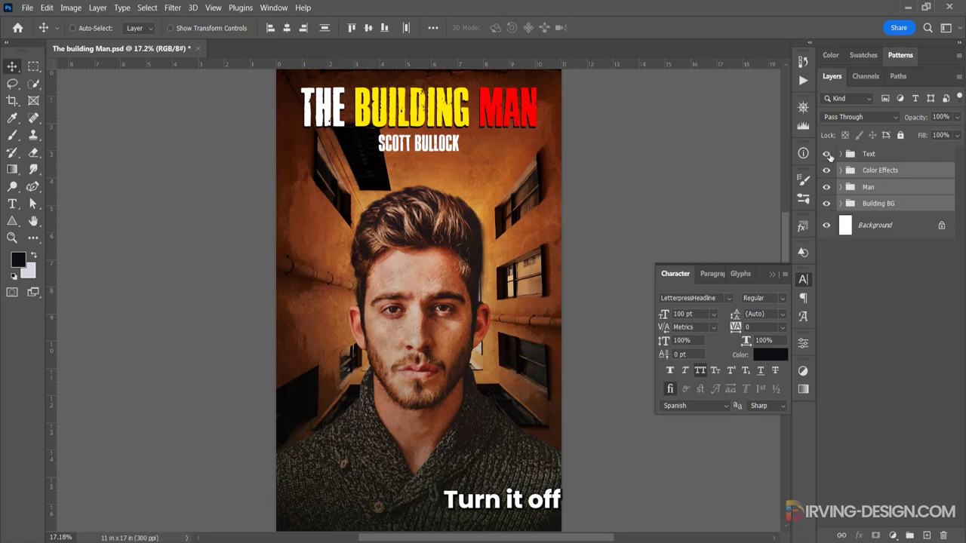
Step: Stamp the visible artwork without text into Layer 1 as a Smart Object, keeping Text visible above
{"action": "left_click", "coordinate": [826, 154]}
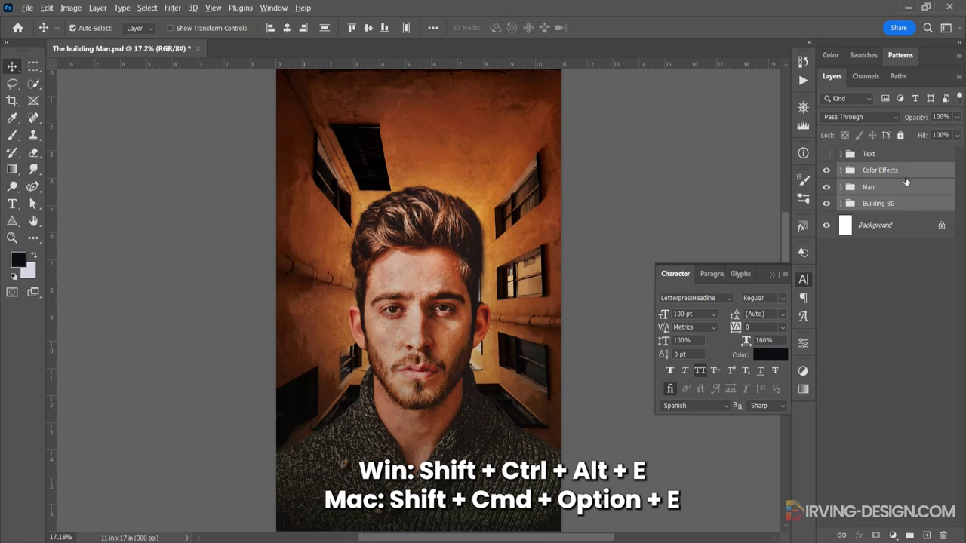
{"action": "key", "text": "shift+ctrl+alt+e"}
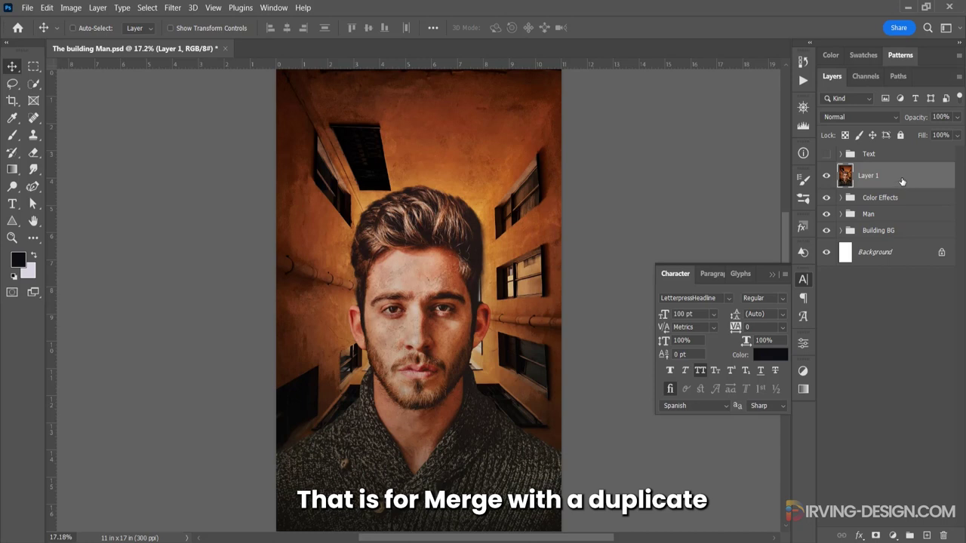
{"action": "right_click", "coordinate": [901, 181]}
{"action": "left_click", "coordinate": [887, 187]}
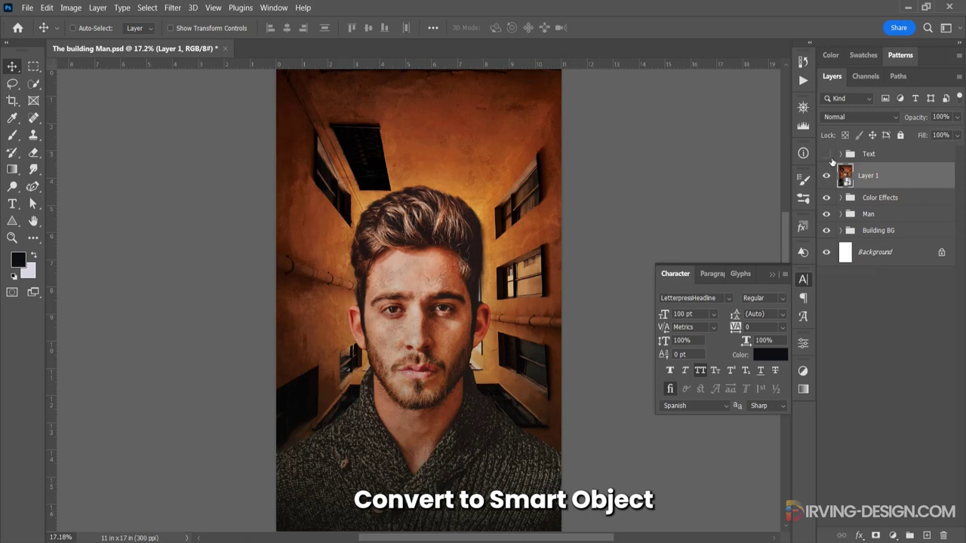
{"action": "left_click", "coordinate": [826, 155]}
{"action": "left_click", "coordinate": [880, 157]}
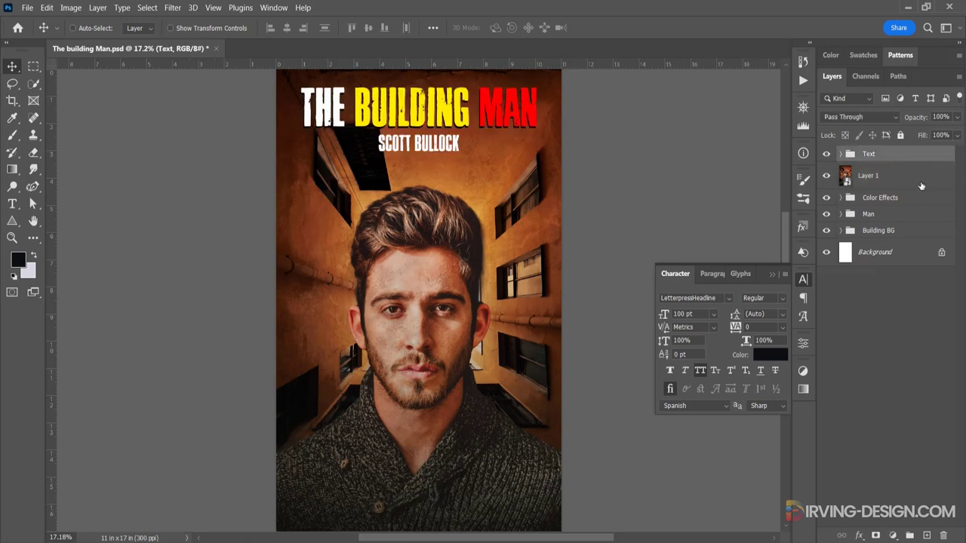
{"action": "left_click", "coordinate": [910, 179]}
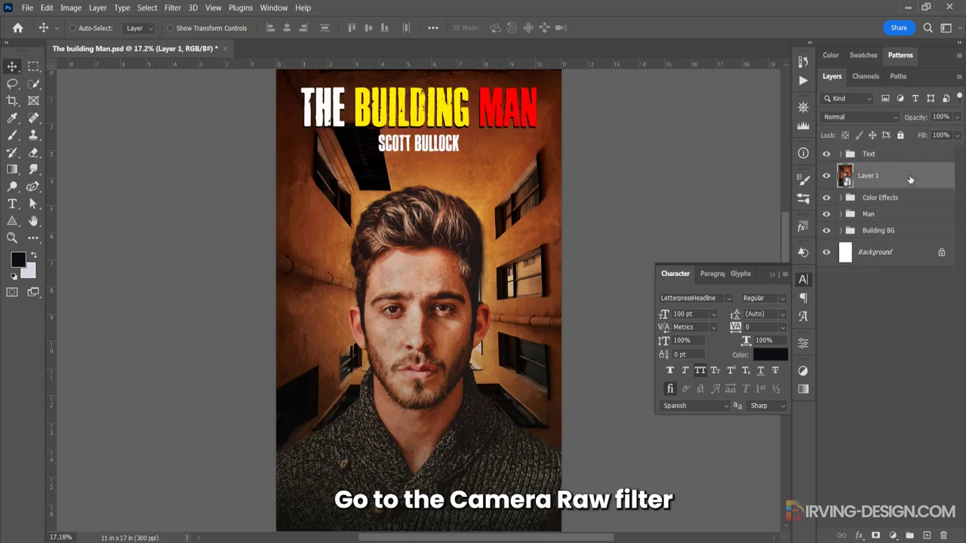
Step: Apply the Camera Raw Filter to Layer 1 and cool its white balance slightly
{"action": "left_click", "coordinate": [173, 7]}
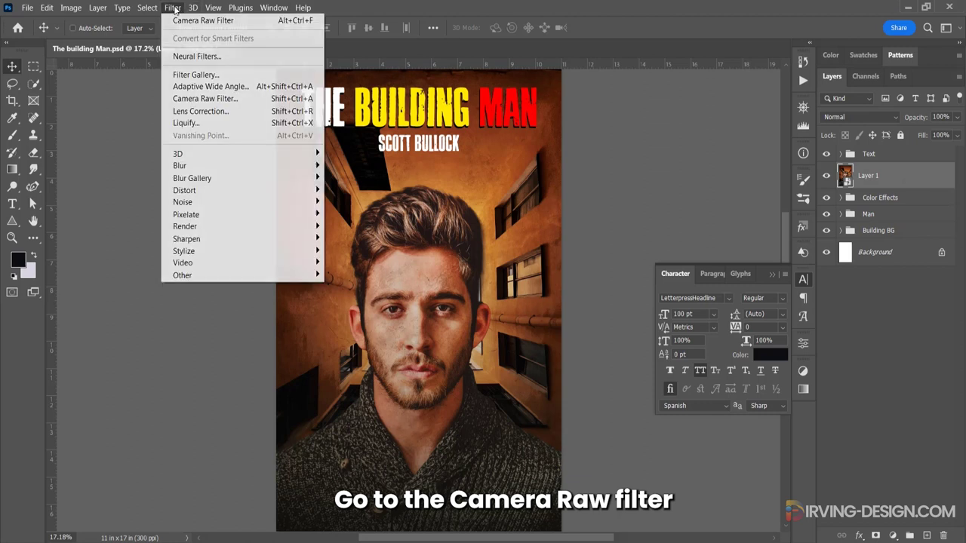
{"action": "left_click", "coordinate": [181, 98]}
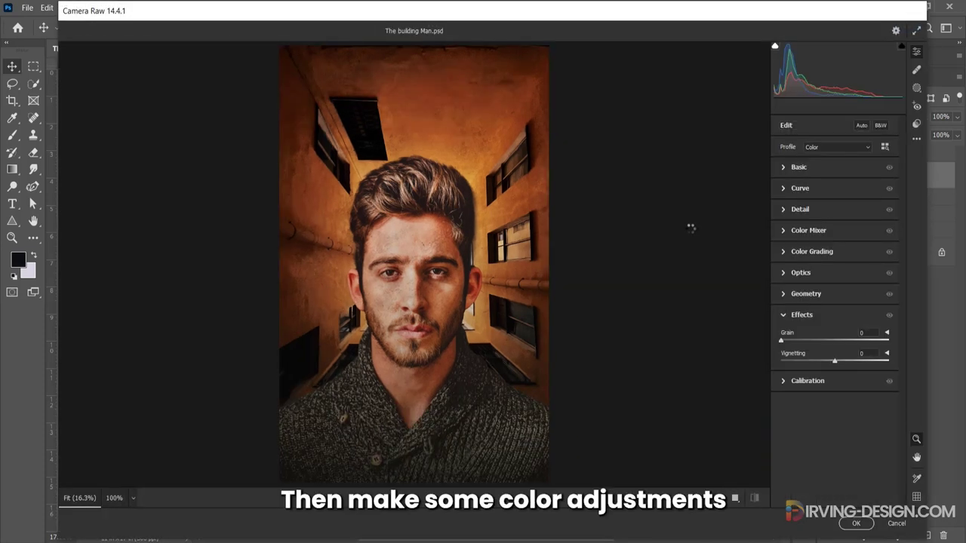
{"action": "left_click", "coordinate": [785, 168]}
{"action": "mouse_move", "coordinate": [835, 209]}
{"action": "left_mouse_down"}
{"action": "mouse_move", "coordinate": [829, 224]}
{"action": "mouse_move", "coordinate": [847, 269]}
{"action": "mouse_move", "coordinate": [825, 330]}
{"action": "mouse_move", "coordinate": [842, 377]}
{"action": "left_mouse_up"}
Step: Add shadow and highlight tone-curve points and a negative vignette to darken edges
{"action": "scroll", "coordinate": [840, 384], "scroll_direction": "down", "scroll_amount": 3}
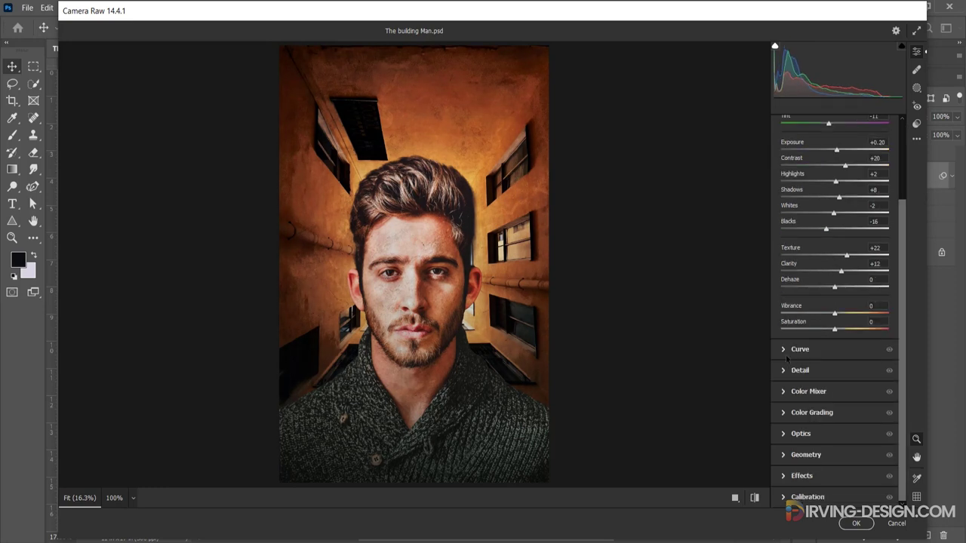
{"action": "left_click", "coordinate": [800, 345]}
{"action": "left_click", "coordinate": [809, 304]}
{"action": "left_click", "coordinate": [858, 254]}
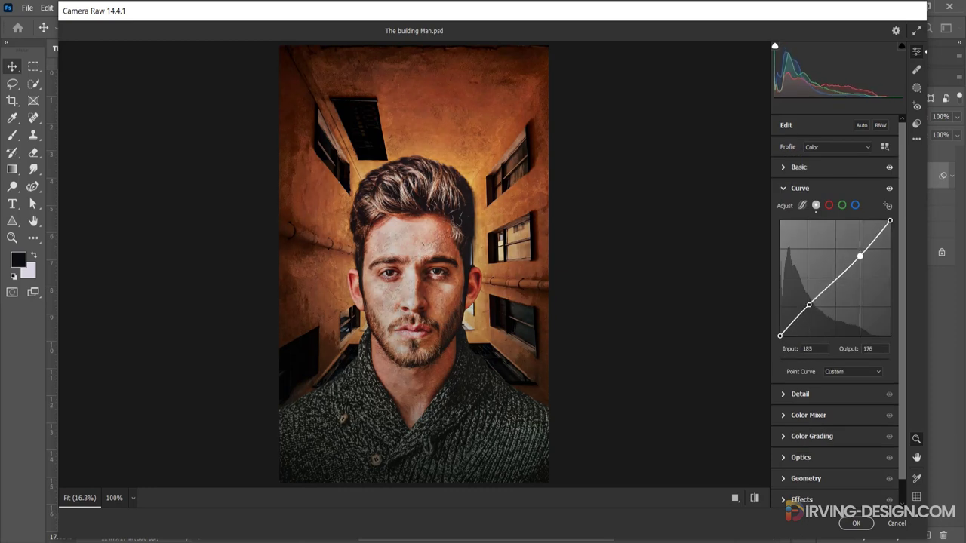
{"action": "left_click", "coordinate": [804, 499]}
{"action": "left_click_drag", "start_coordinate": [834, 362], "coordinate": [822, 361]}
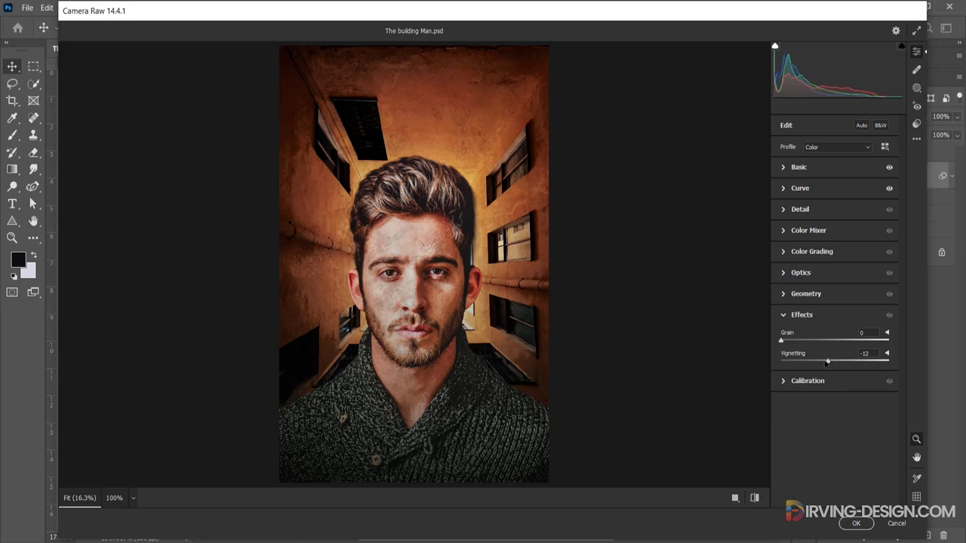
{"action": "key", "text": "Return"}
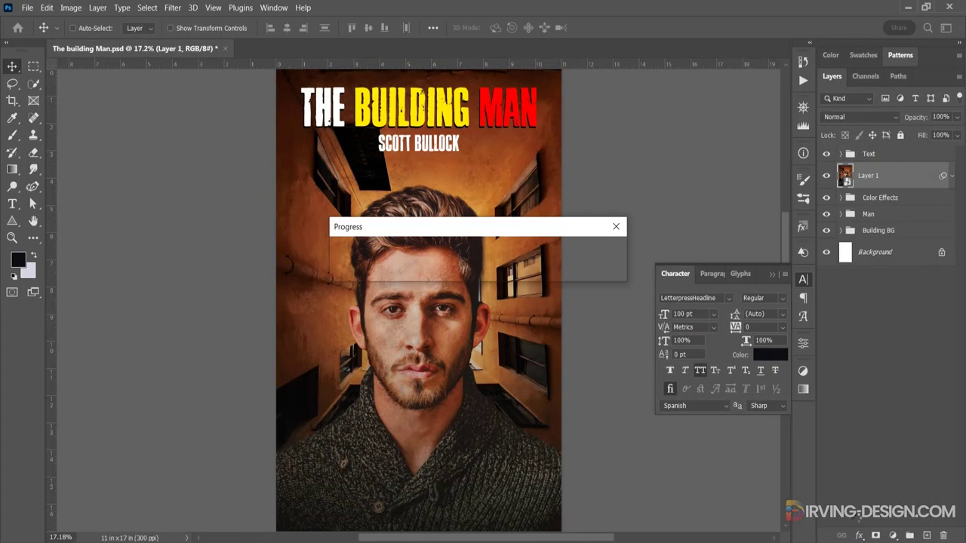